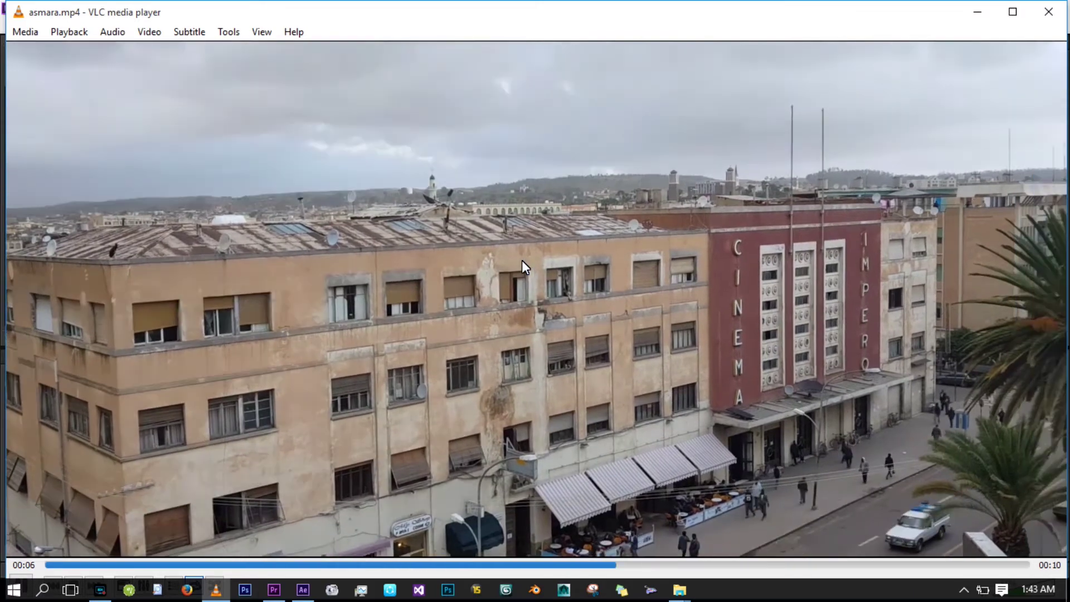
Step: Play through the raw asmara.mp4 street footage, pausing at several moments, and put the player away
{"action": "key", "text": "space"}
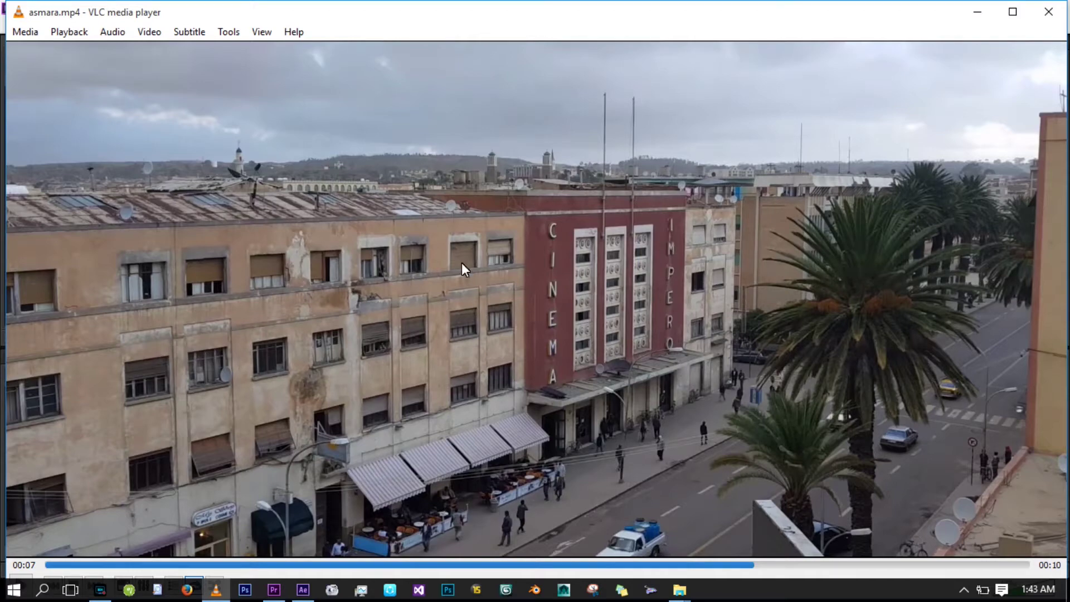
{"action": "key", "text": "space"}
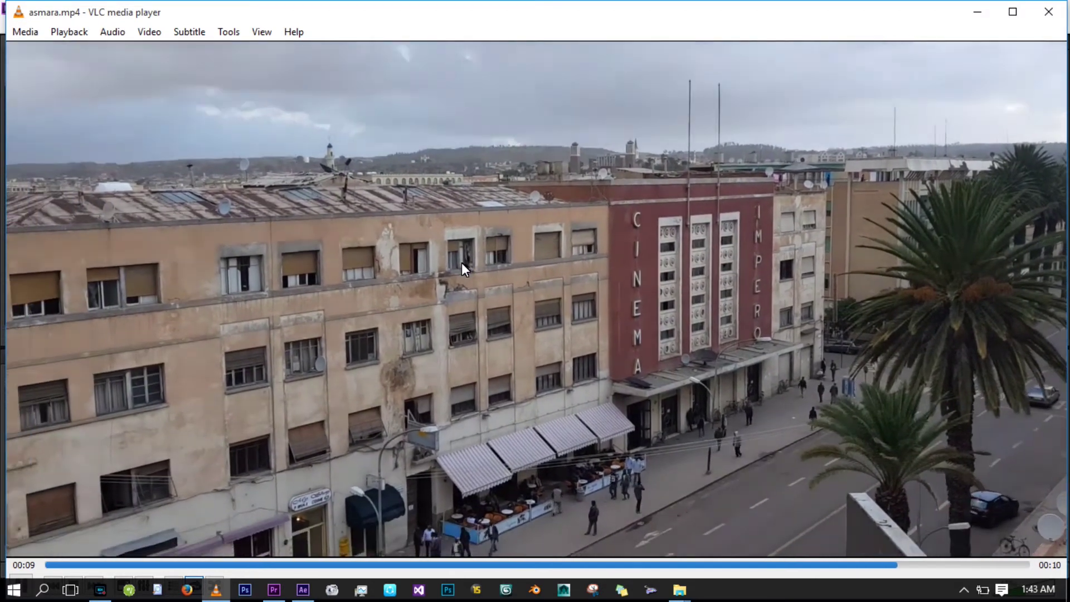
{"action": "key", "text": "space"}
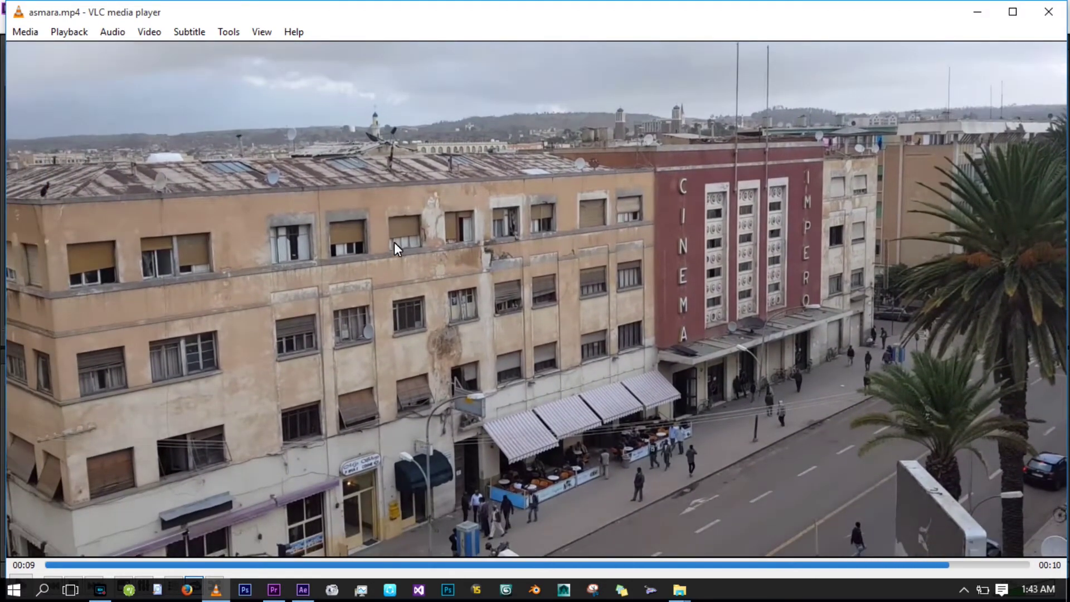
{"action": "key", "text": "space"}
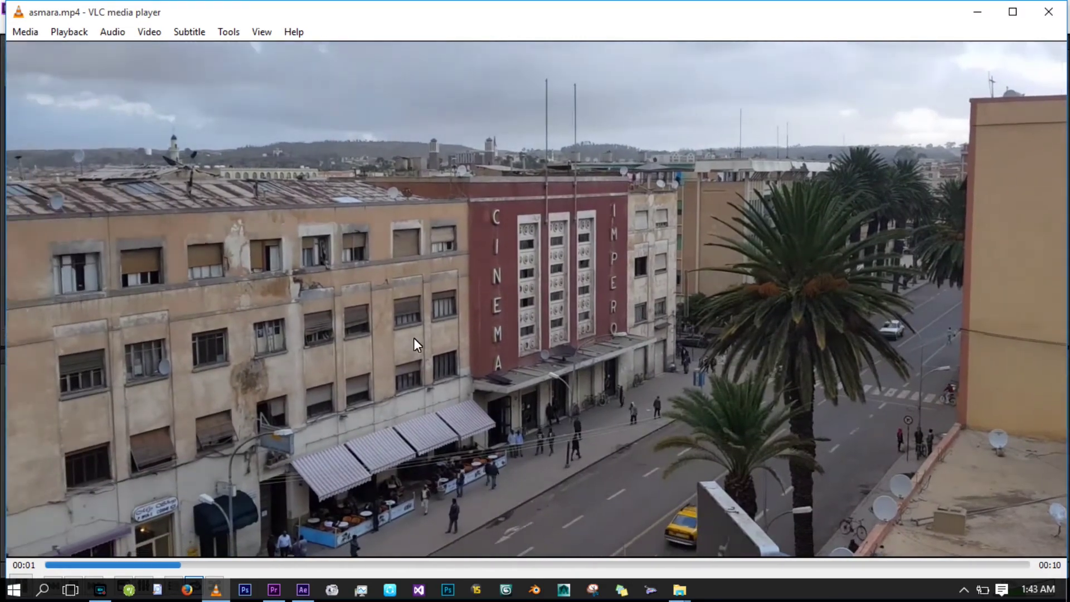
{"action": "key", "text": "space"}
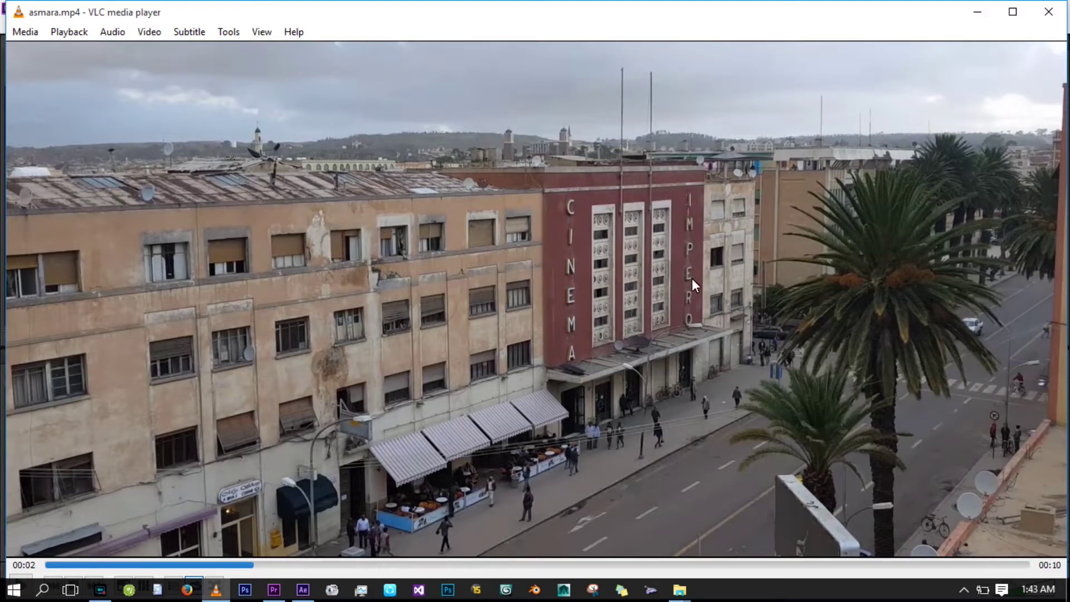
{"action": "left_click", "coordinate": [970, 14]}
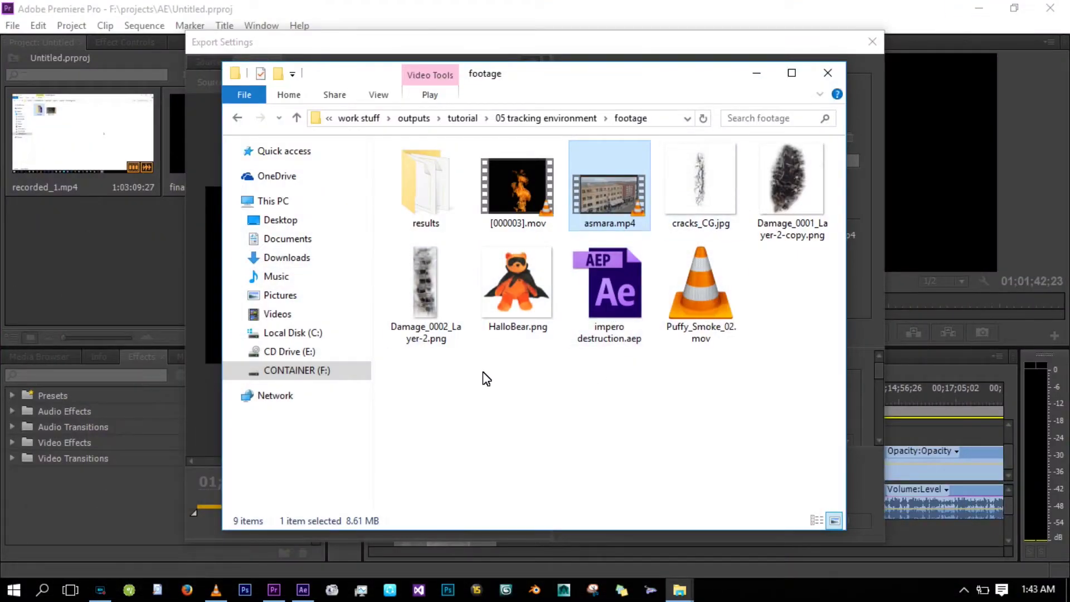
Step: Watch demo.mp4 from the 05 tracking environment folder in full screen and close the player
{"action": "left_click", "coordinate": [296, 118]}
{"action": "double_click", "coordinate": [514, 212]}
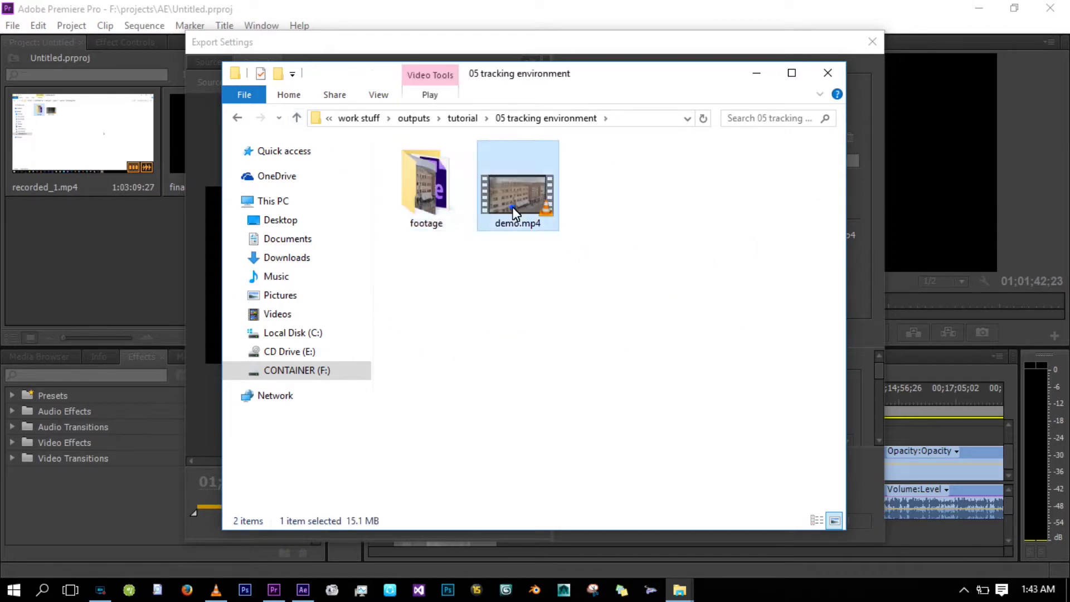
{"action": "left_click", "coordinate": [217, 591]}
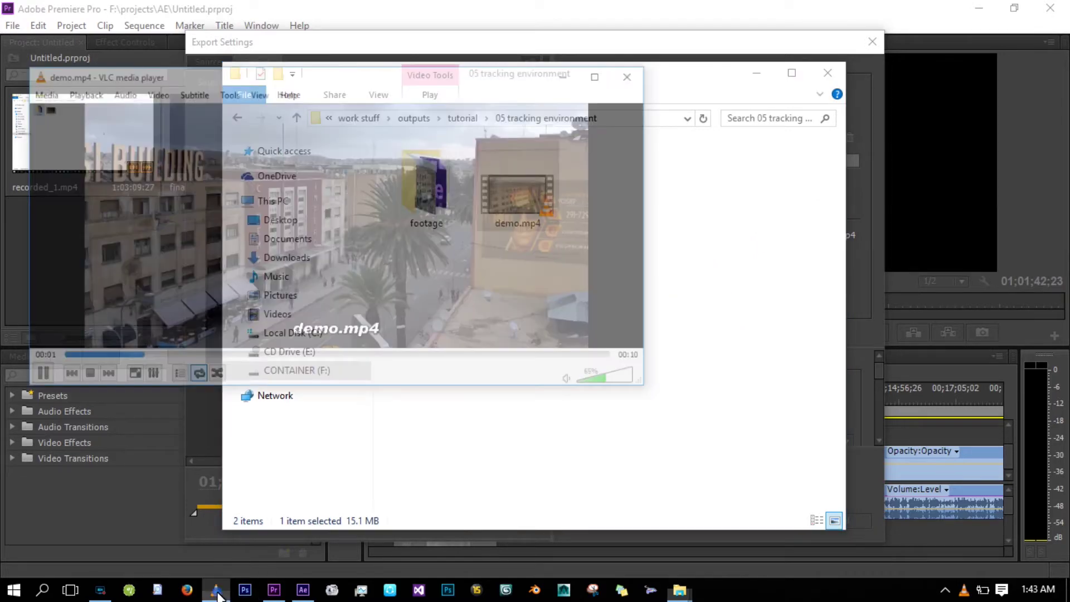
{"action": "double_click", "coordinate": [301, 168]}
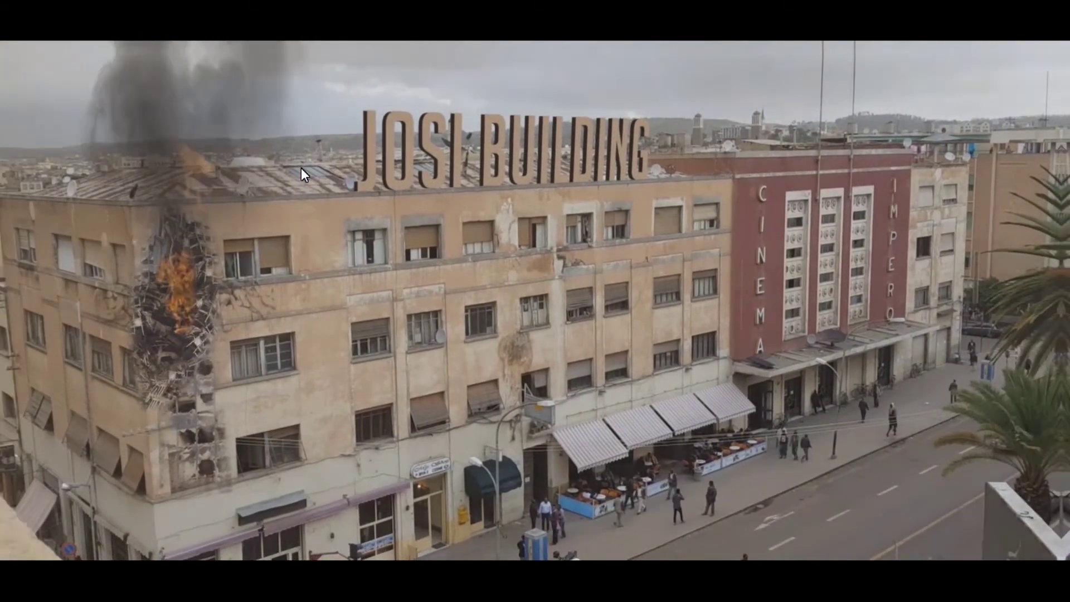
{"action": "mouse_move", "coordinate": [60, 19]}
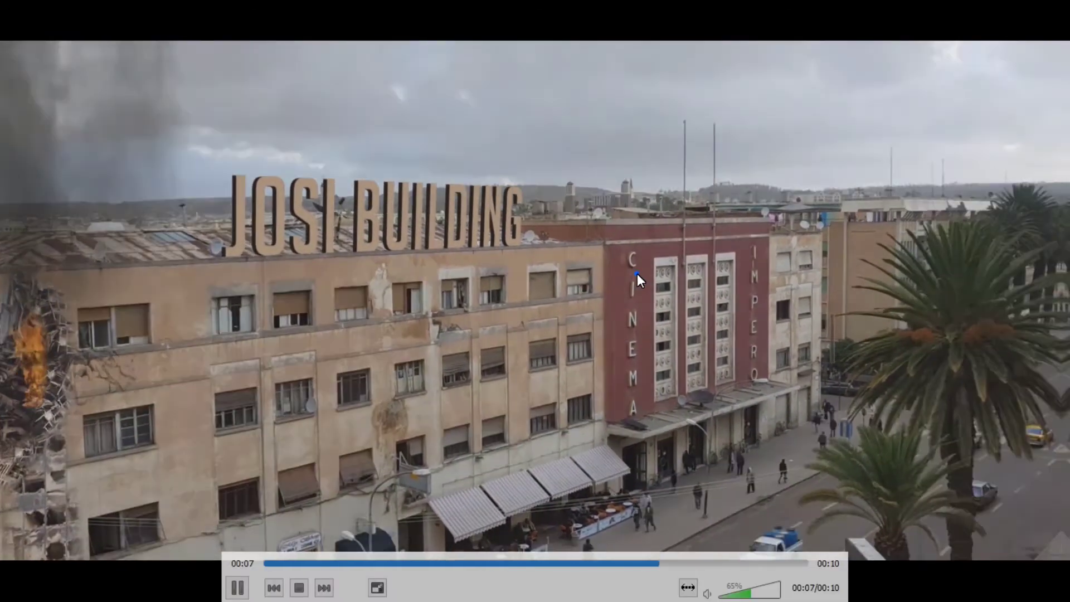
{"action": "double_click", "coordinate": [637, 273]}
{"action": "key", "text": "ctrl+q"}
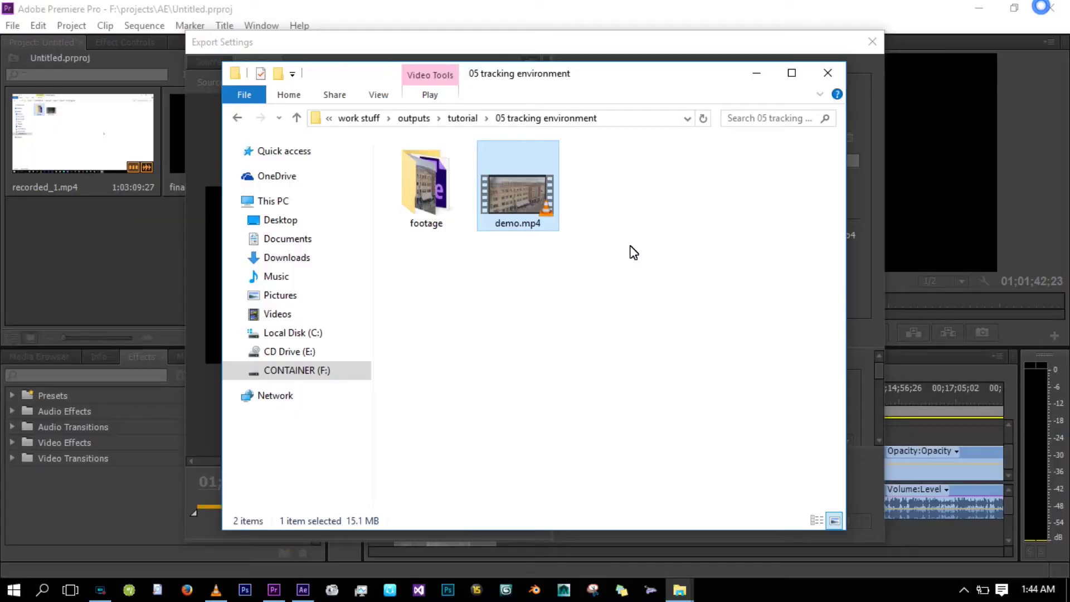
Step: Import asmara.mp4 from the footage folder into the After Effects project and create a composition from it
{"action": "left_click", "coordinate": [493, 309]}
{"action": "left_click", "coordinate": [420, 179]}
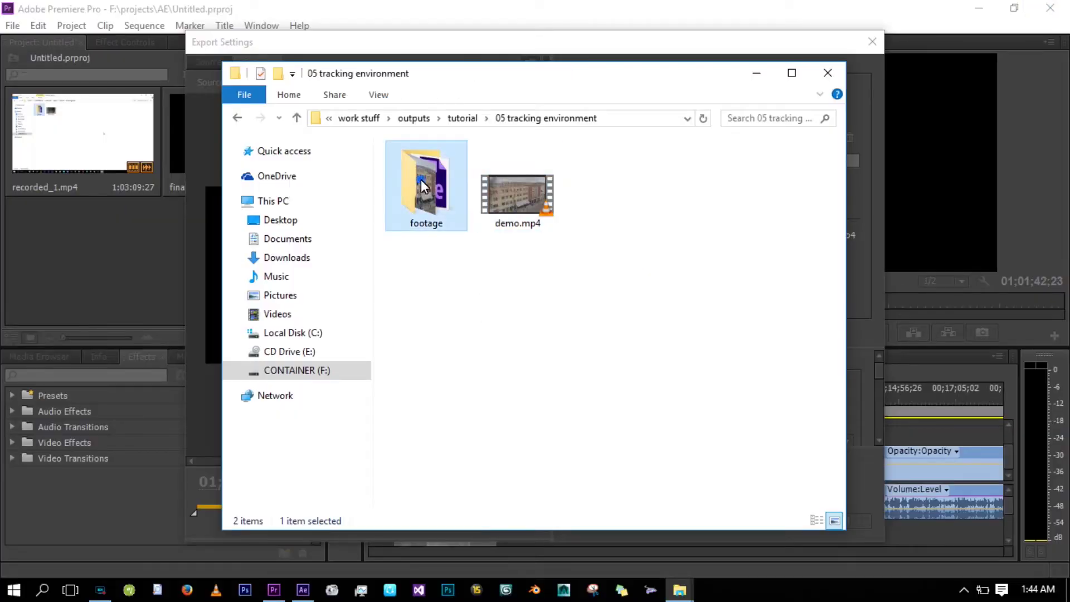
{"action": "double_click", "coordinate": [420, 179]}
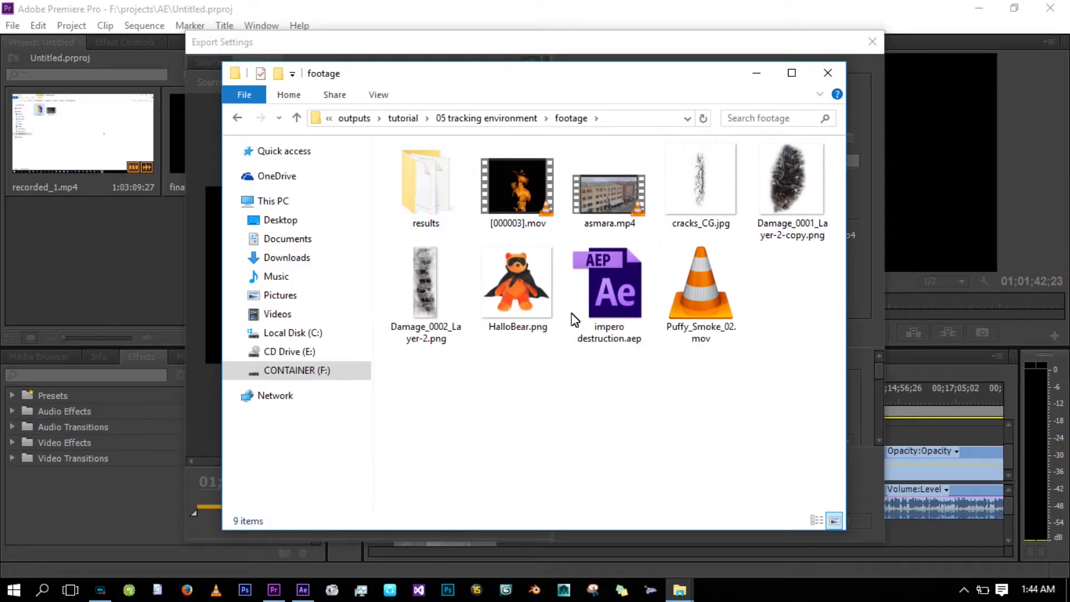
{"action": "left_click", "coordinate": [608, 192]}
{"action": "left_click_drag", "start_coordinate": [609, 192], "coordinate": [100, 300]}
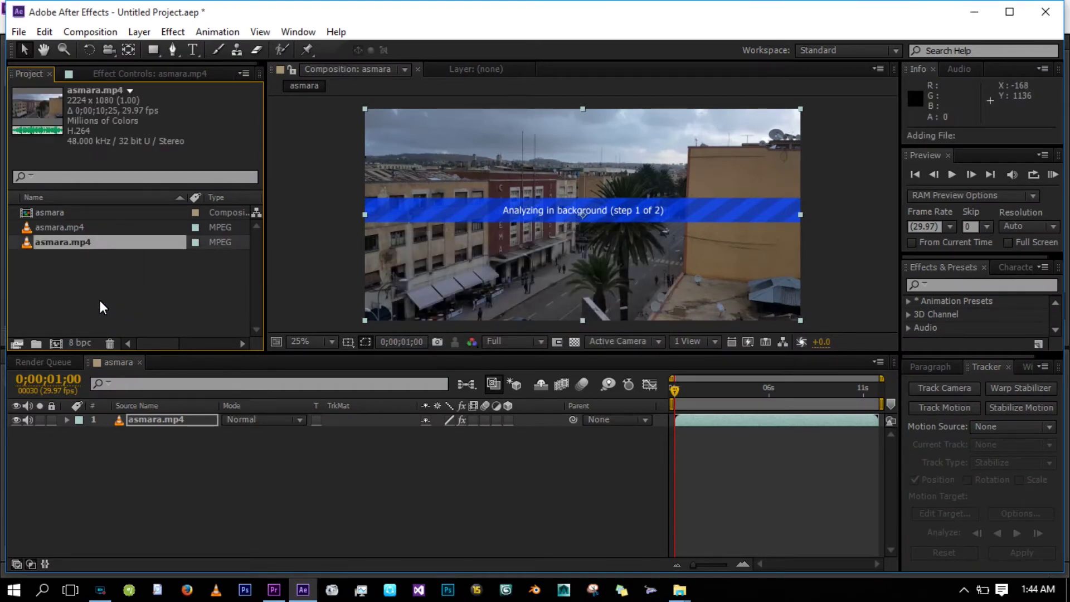
{"action": "left_click", "coordinate": [58, 343]}
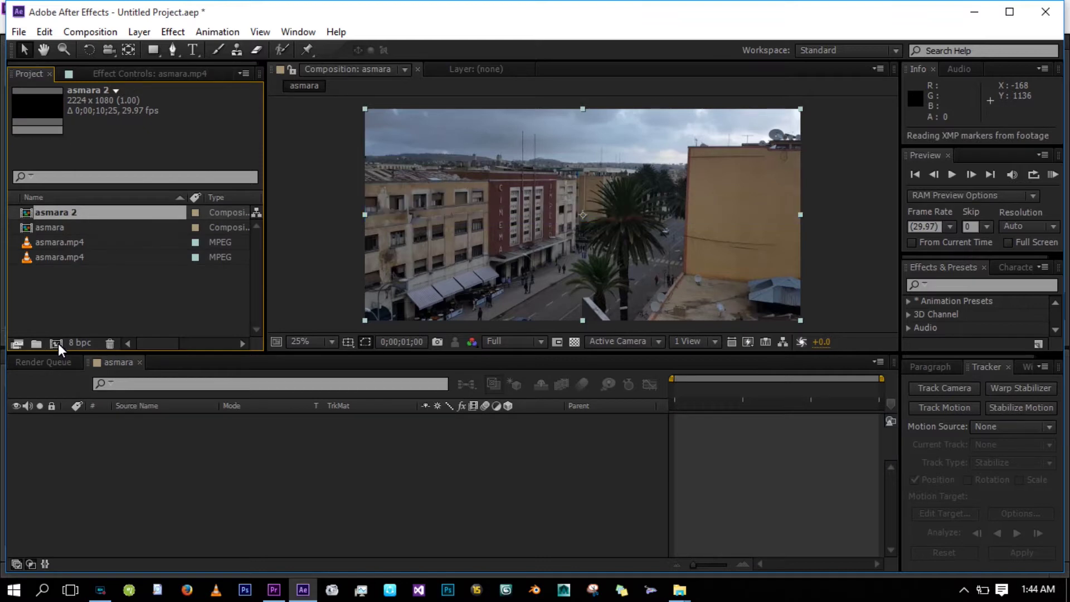
Step: Preview the opening frames of the asmara 2 composition
{"action": "mouse_move", "coordinate": [681, 396]}
{"action": "left_mouse_down"}
{"action": "mouse_move", "coordinate": [775, 403]}
{"action": "mouse_move", "coordinate": [664, 392]}
{"action": "left_mouse_up"}
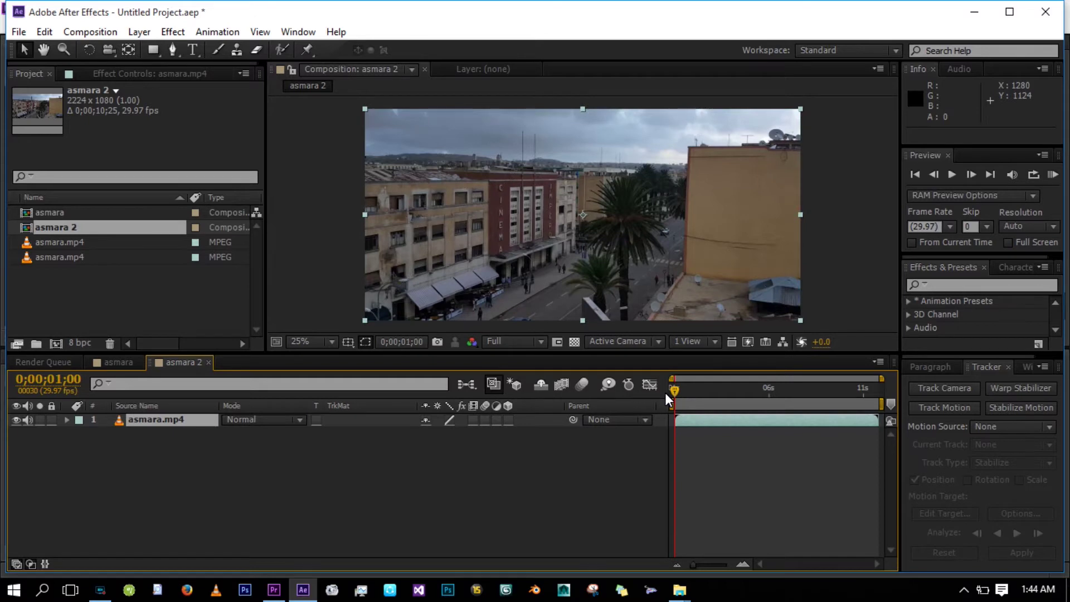
{"action": "key", "text": "space"}
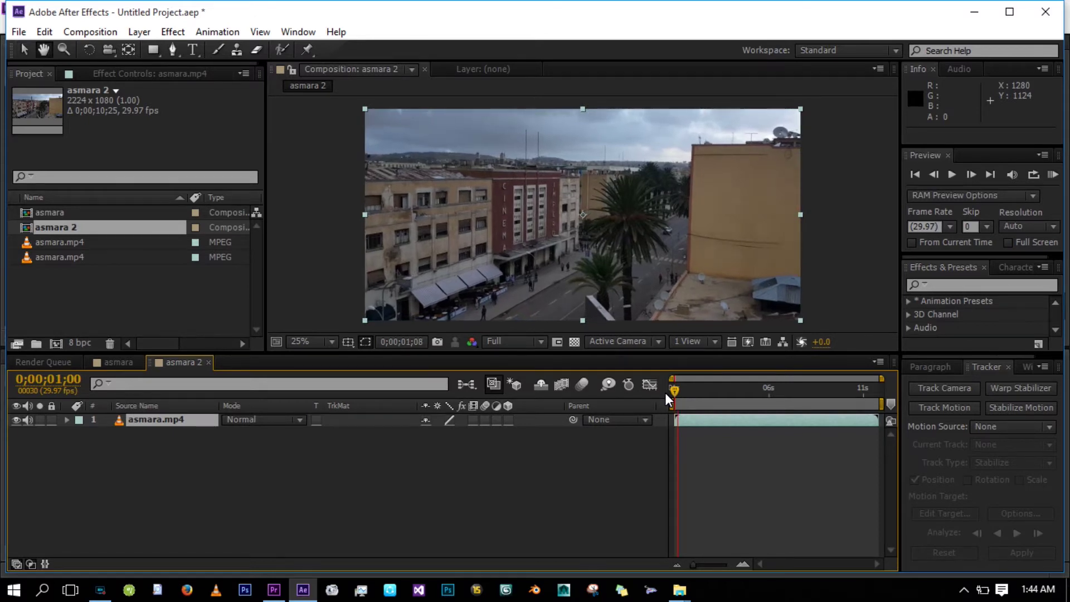
{"action": "key", "text": "space"}
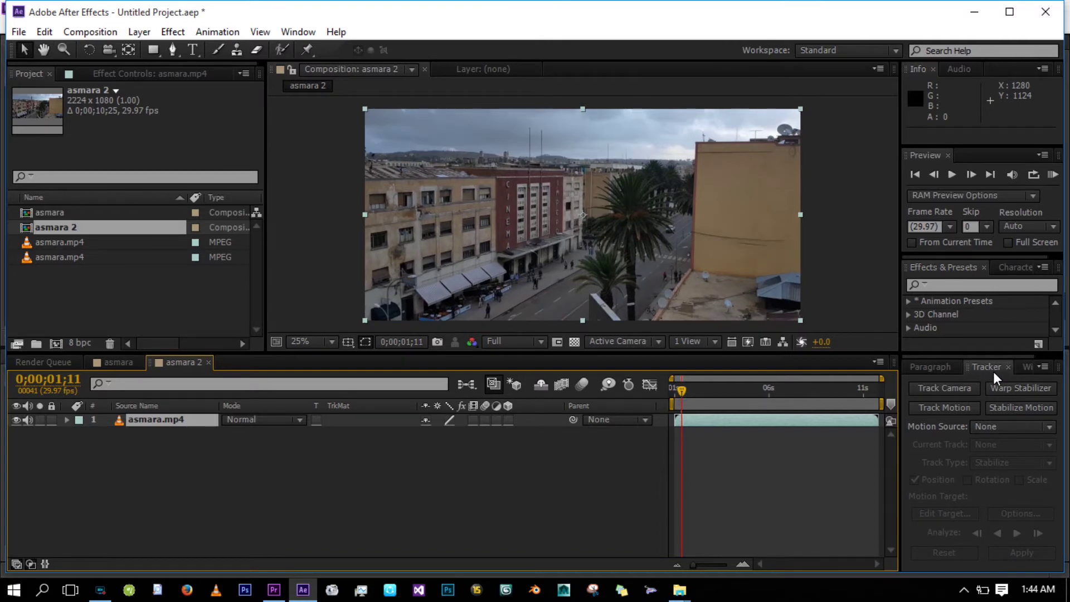
Step: Close the Tracker panel and bring it back into the workspace
{"action": "left_click", "coordinate": [1008, 366]}
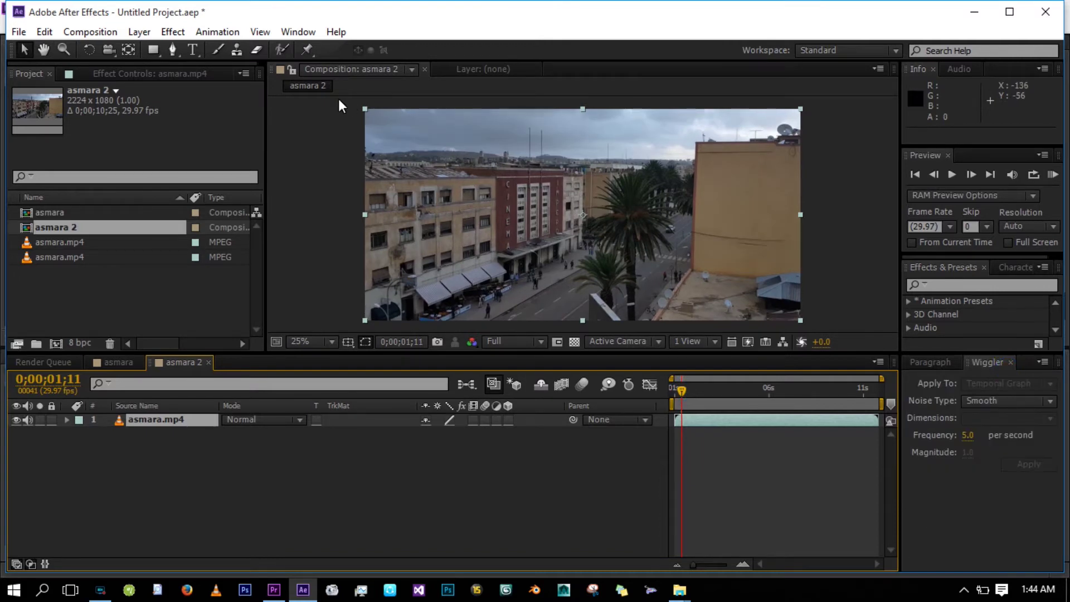
{"action": "left_click", "coordinate": [296, 32]}
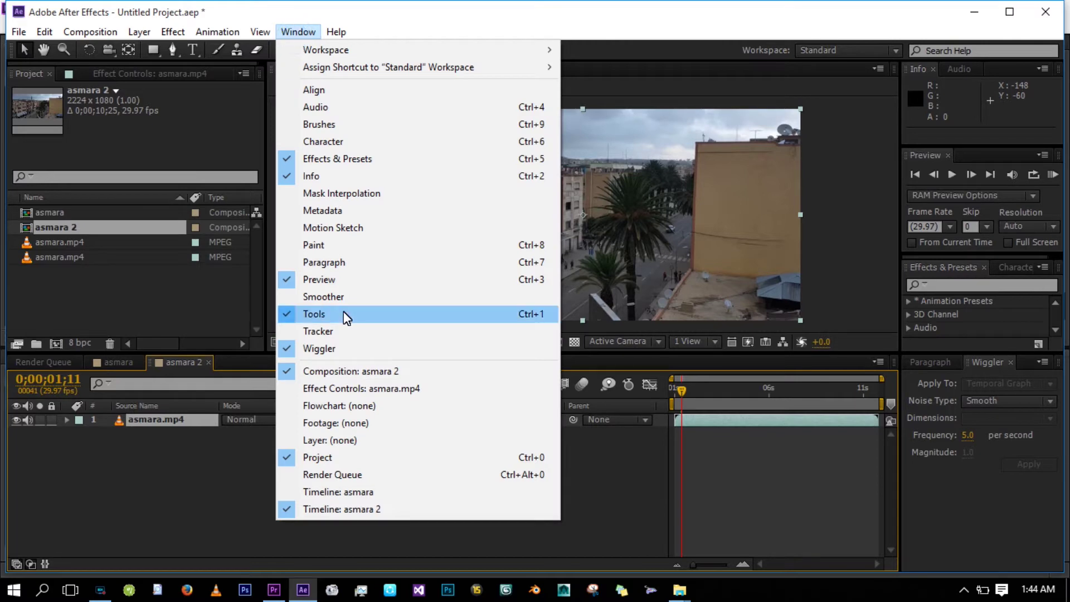
{"action": "left_click", "coordinate": [341, 331]}
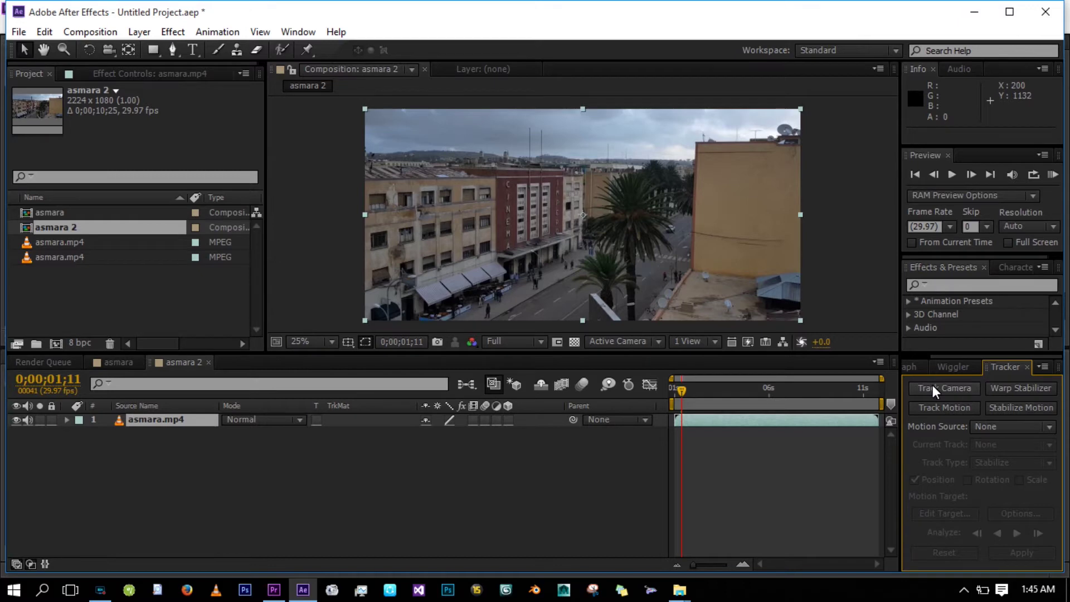
Step: Start motion tracking on the asmara.mp4 layer and place Track Point 1 over the letter P of the IMPERO sign
{"action": "left_click", "coordinate": [950, 410]}
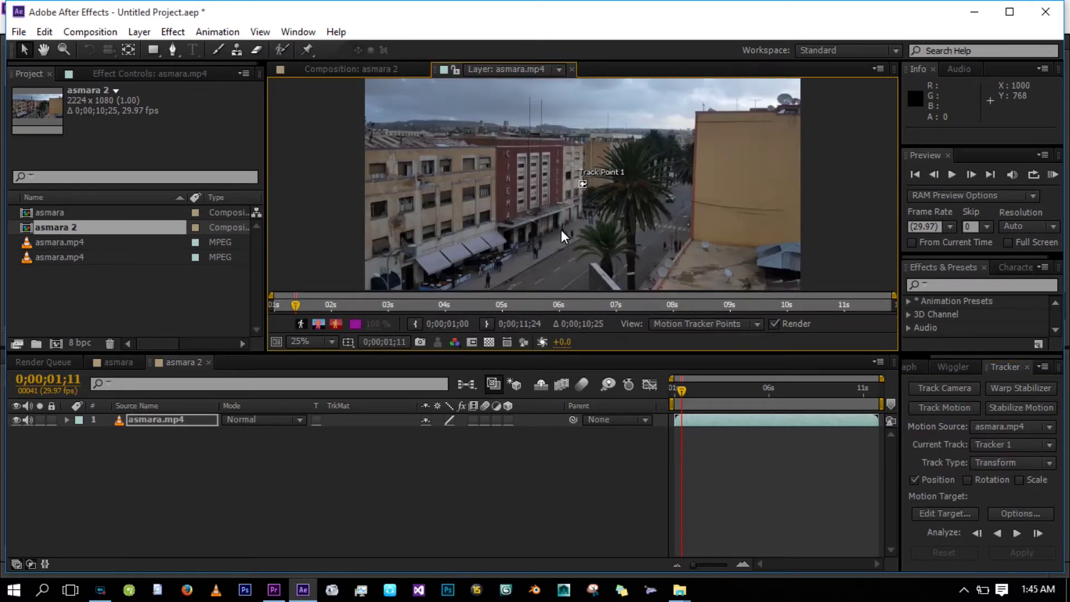
{"action": "key", "text": "slash"}
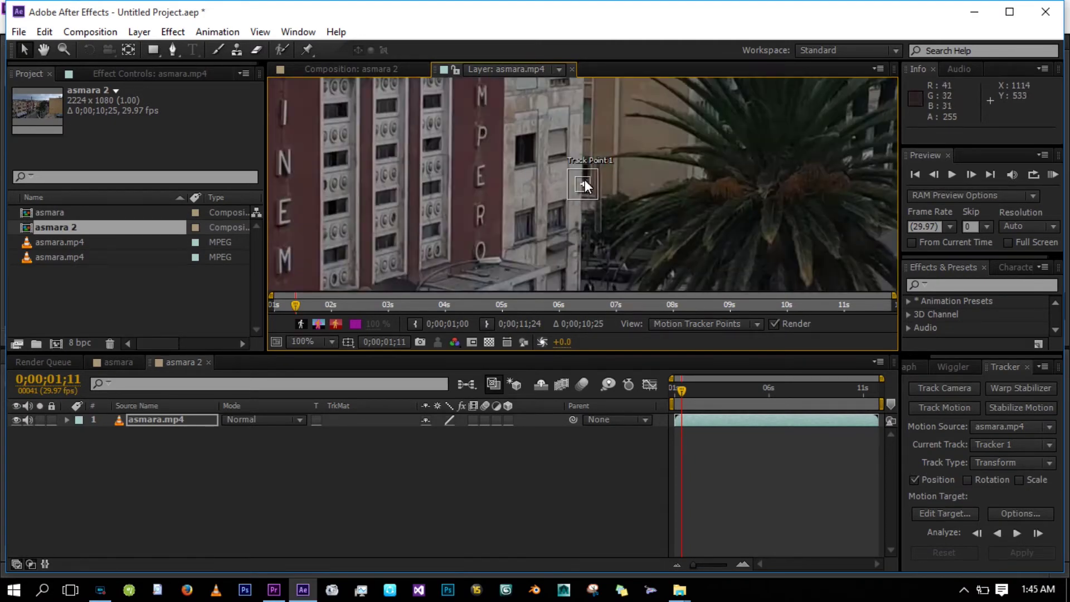
{"action": "left_click_drag", "start_coordinate": [579, 189], "coordinate": [514, 166]}
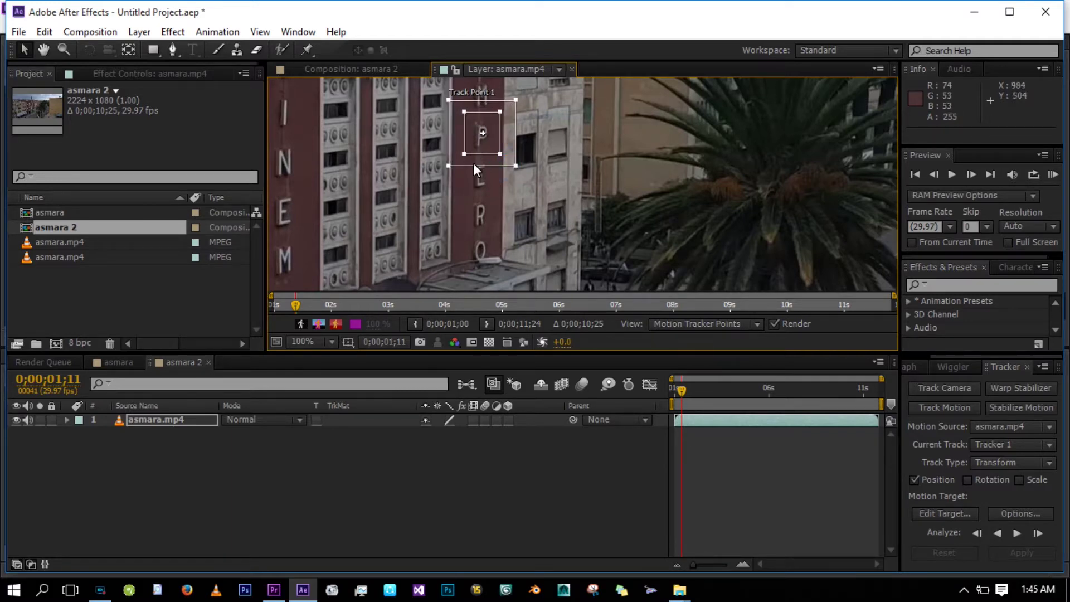
Step: Go to the first frame at 0;00;01;00 and recenter Track Point 1 on the letter P of the IMPERO sign
{"action": "left_click", "coordinate": [678, 390]}
{"action": "left_click_drag", "start_coordinate": [678, 390], "coordinate": [668, 388]}
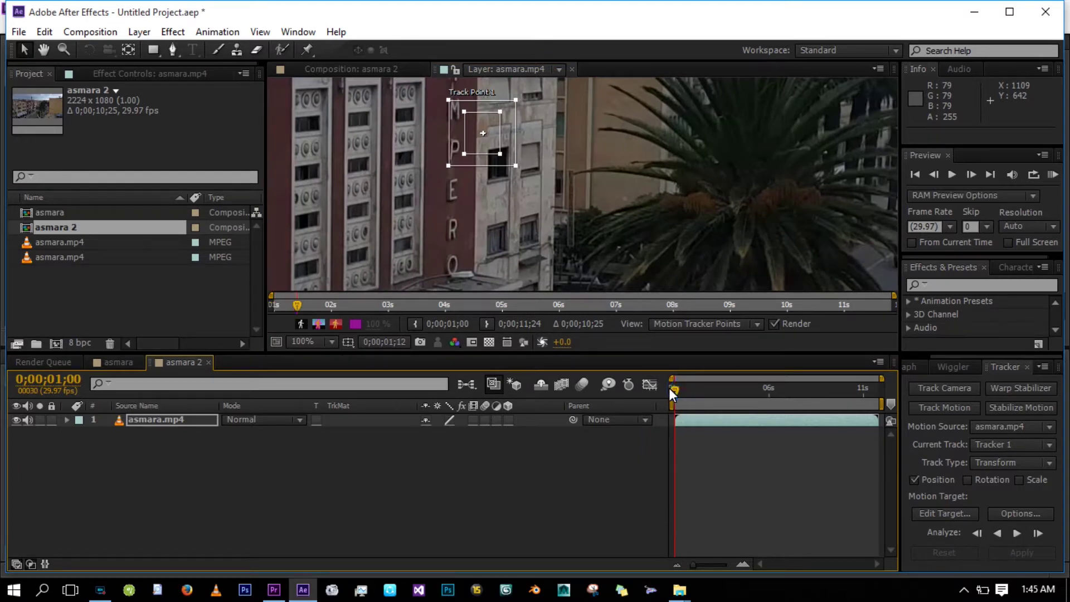
{"action": "left_click_drag", "start_coordinate": [477, 142], "coordinate": [454, 161]}
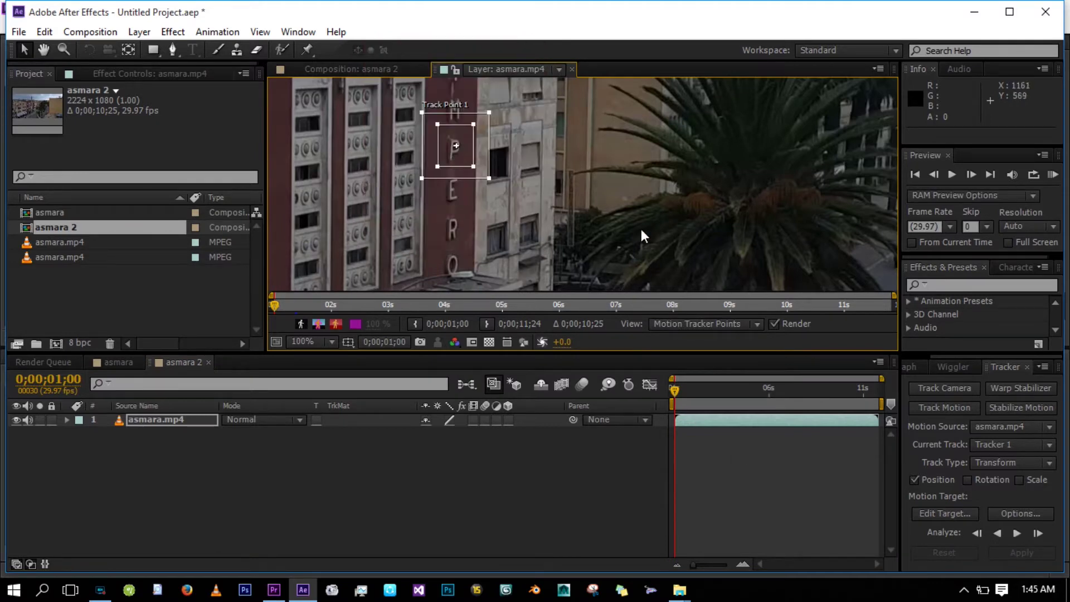
Step: Analyze the motion of Track Point 1 forward from the first frame
{"action": "left_click", "coordinate": [1015, 534]}
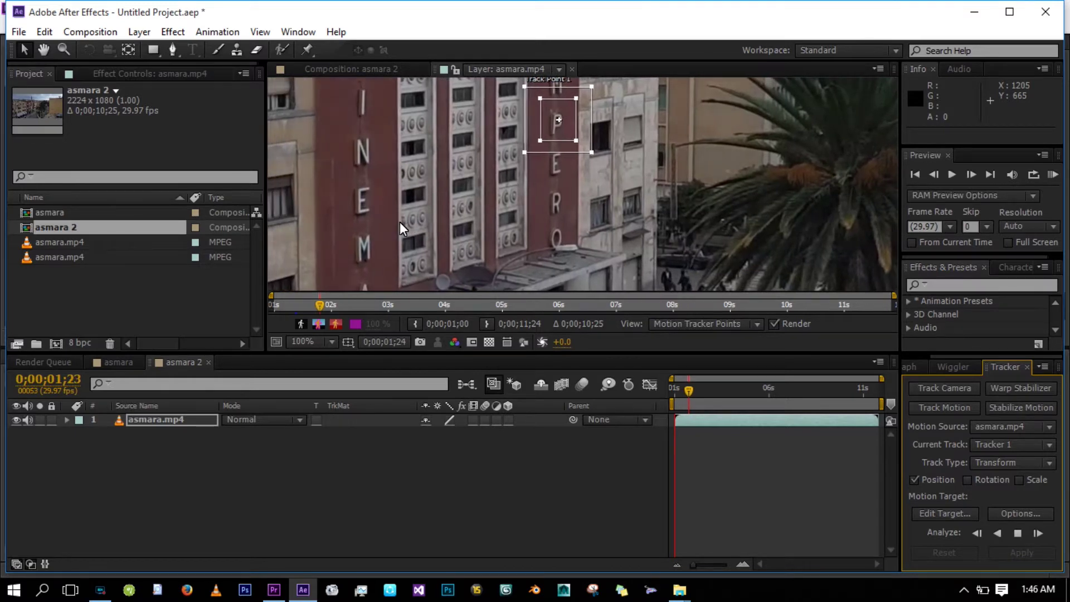
{"action": "left_click", "coordinate": [99, 589]}
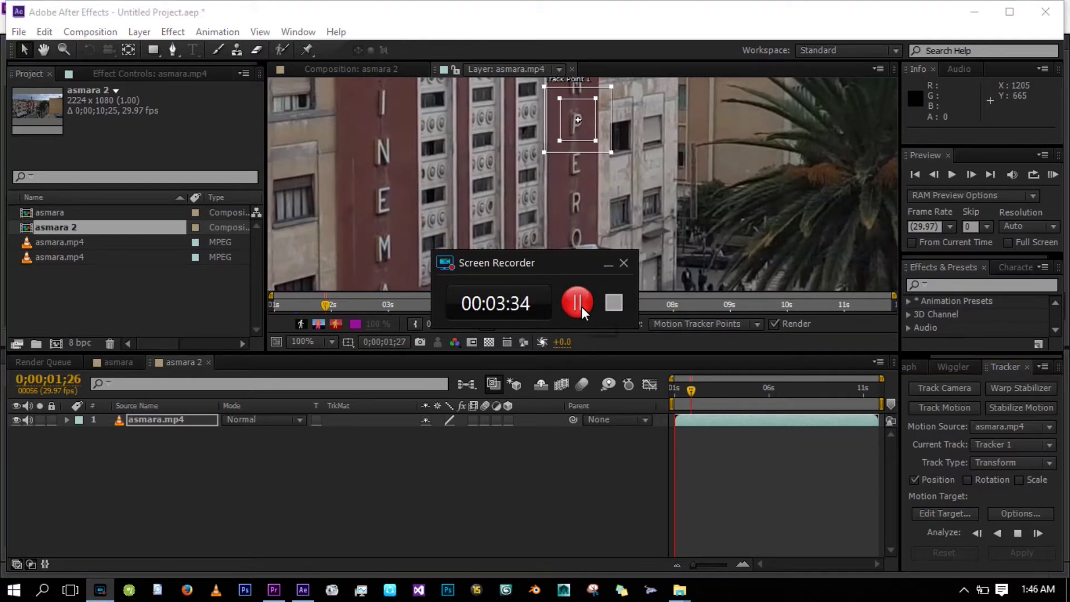
{"action": "left_click", "coordinate": [580, 307]}
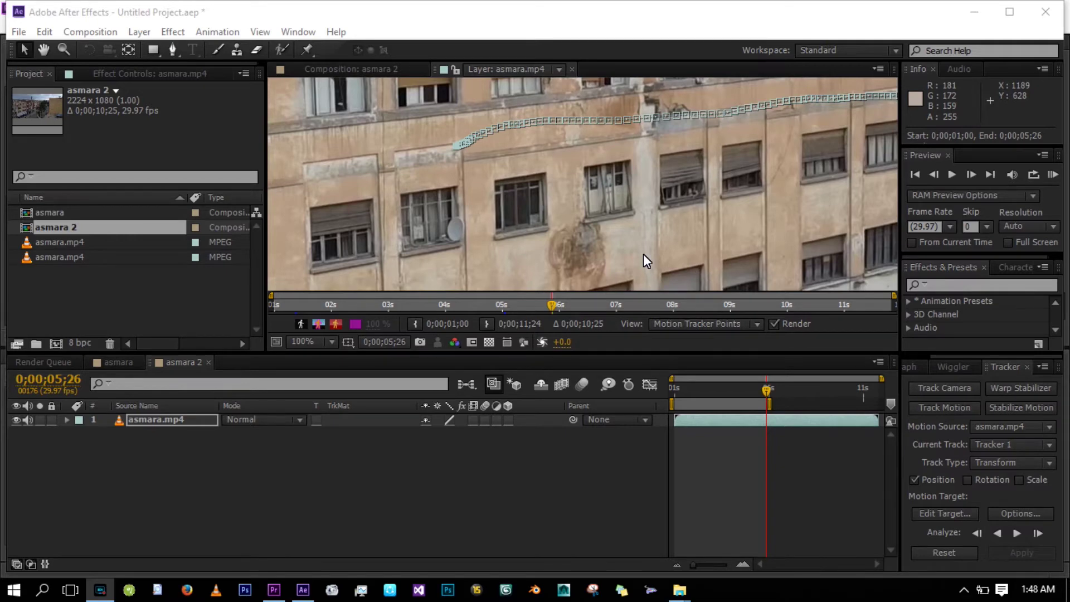
Step: Review the tracked path over the whole frame and play the footage to check that the point follows the sign
{"action": "scroll", "coordinate": [644, 255], "scroll_direction": "down", "scroll_amount": 4}
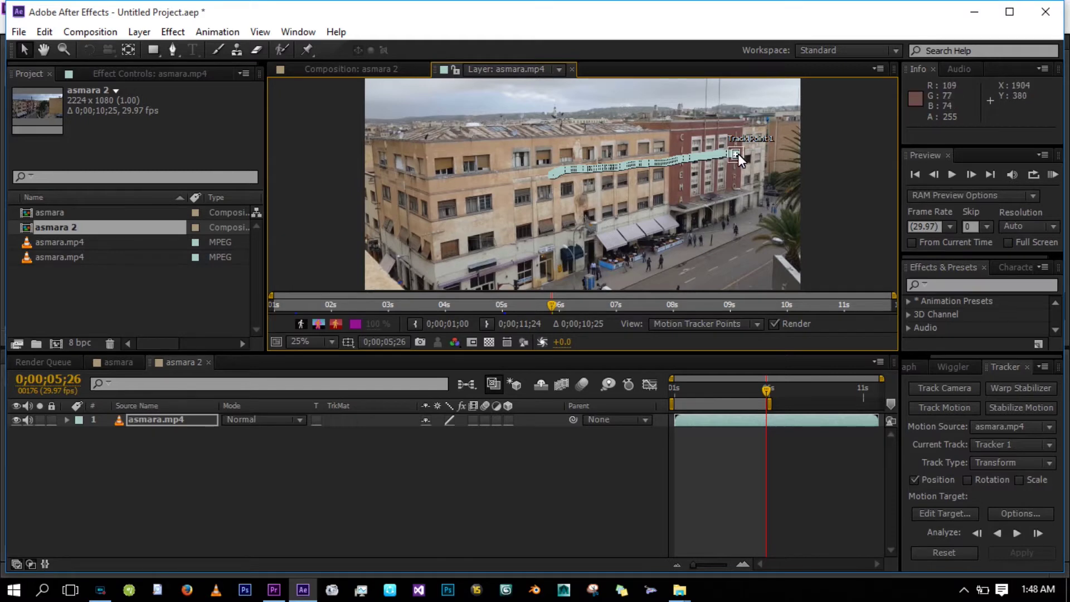
{"action": "left_click_drag", "start_coordinate": [762, 386], "coordinate": [757, 387]}
{"action": "left_click", "coordinate": [675, 389]}
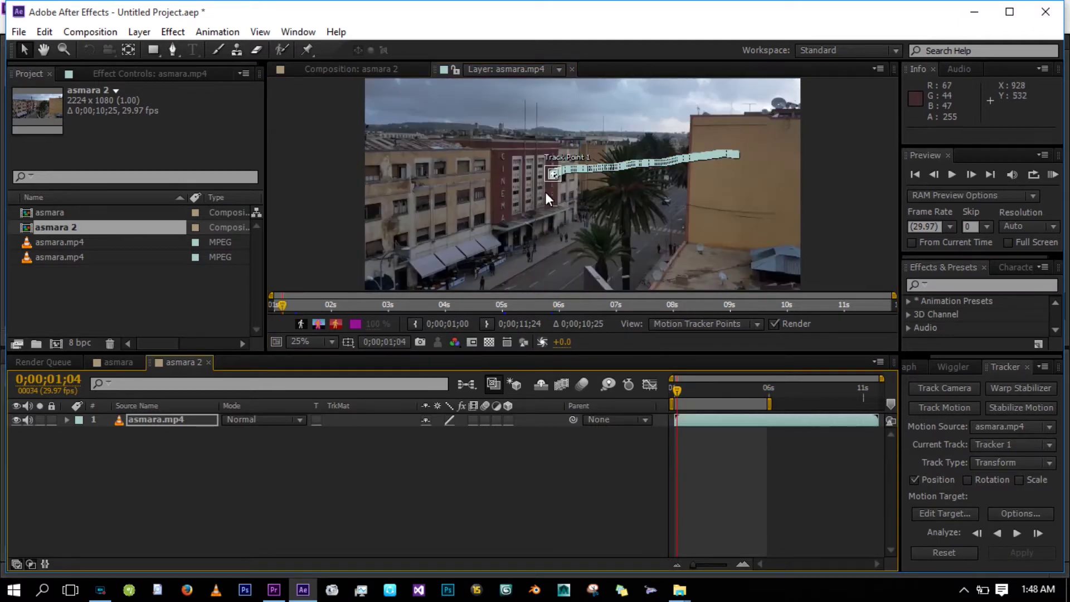
{"action": "key", "text": "space"}
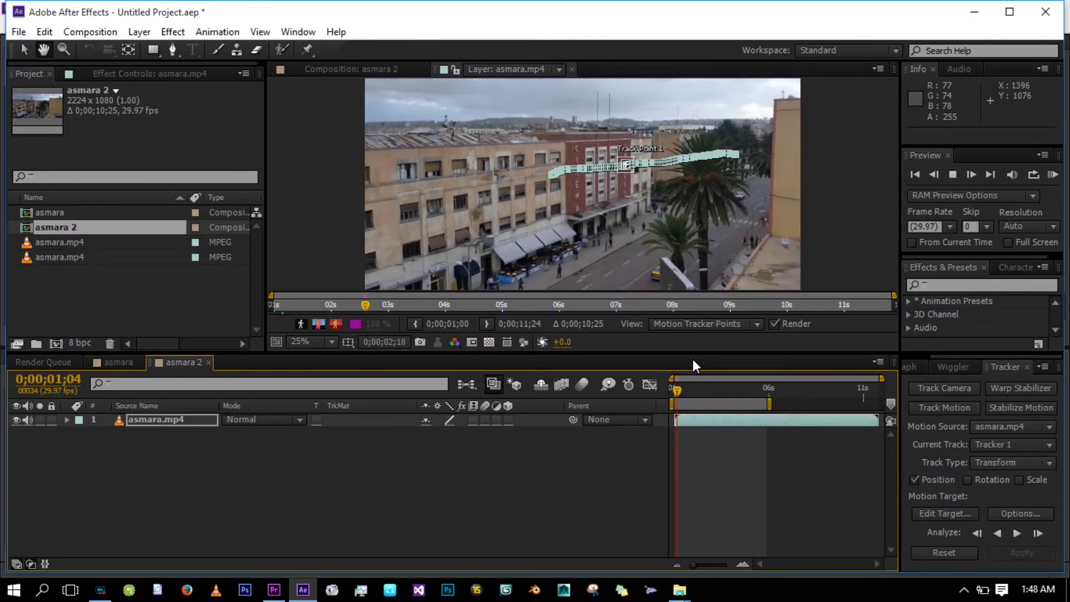
{"action": "key", "text": "space"}
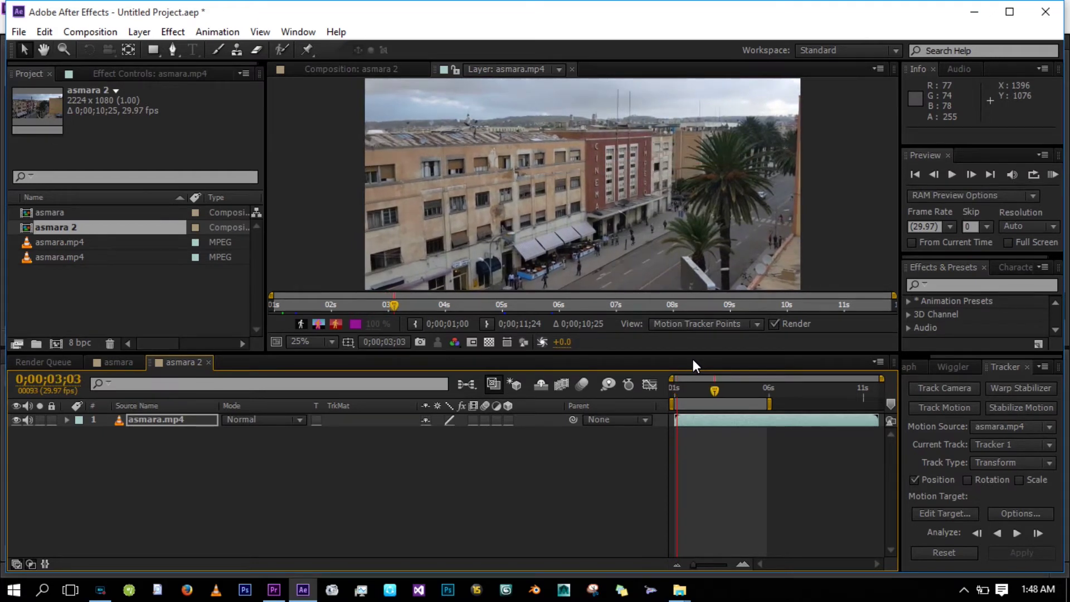
Step: Return to the first frame at 0;00;01;00 and add a null object to the asmara 2 composition
{"action": "left_click", "coordinate": [670, 390]}
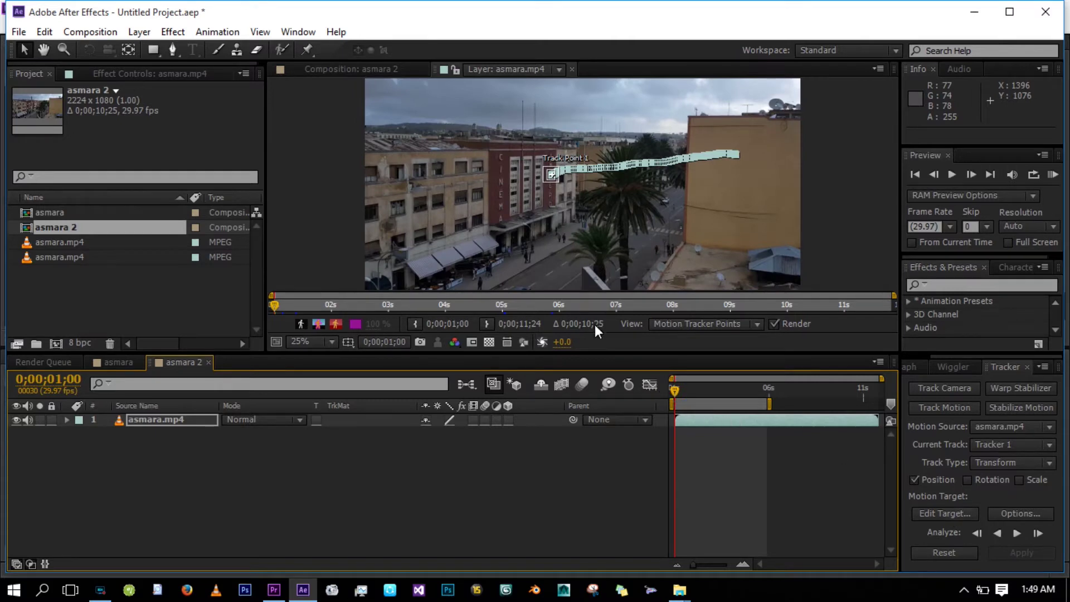
{"action": "left_click", "coordinate": [144, 34]}
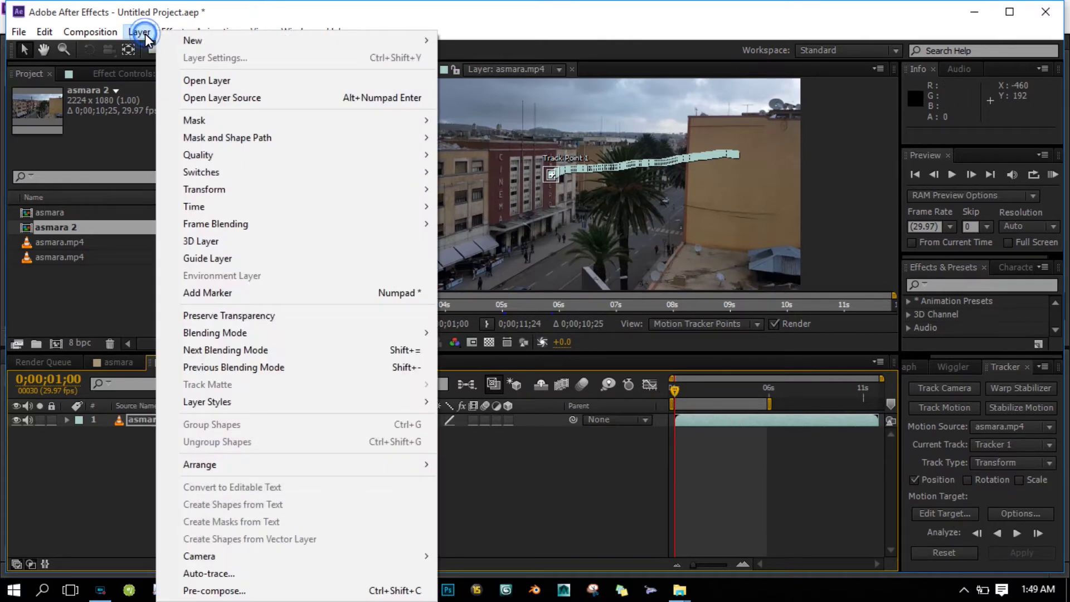
{"action": "mouse_move", "coordinate": [195, 40]}
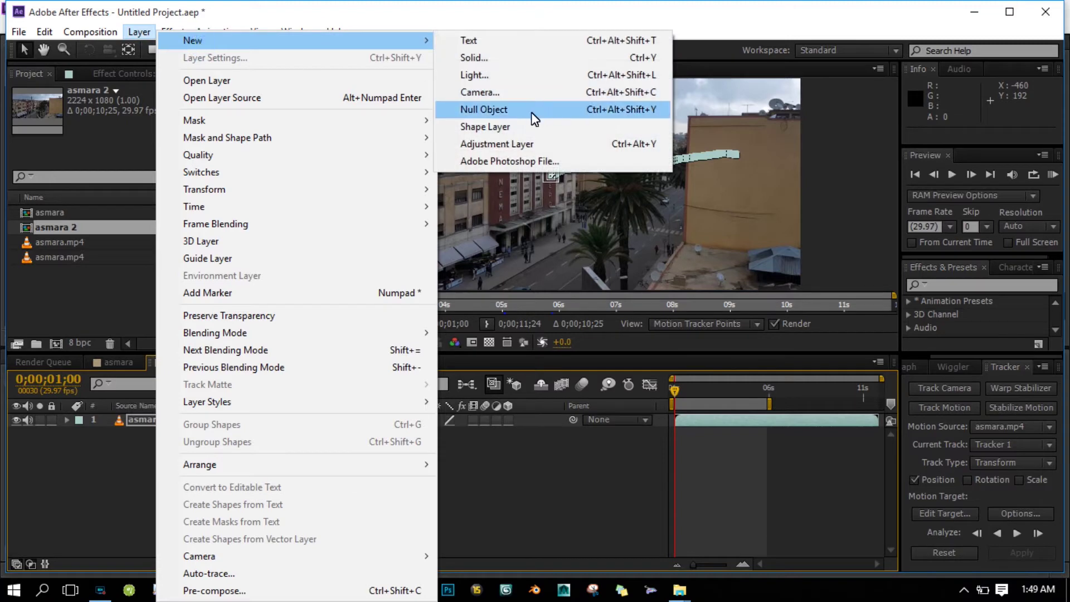
{"action": "left_click", "coordinate": [529, 112]}
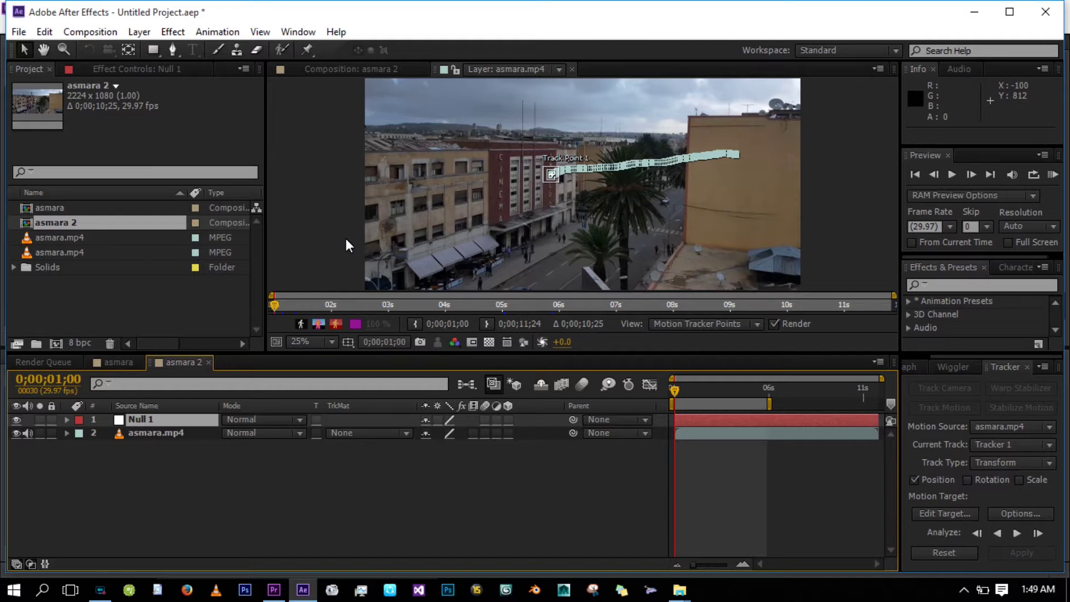
Step: Set Null 1 as the motion target and apply the tracked motion to it in the X and Y dimensions
{"action": "left_click", "coordinate": [950, 518]}
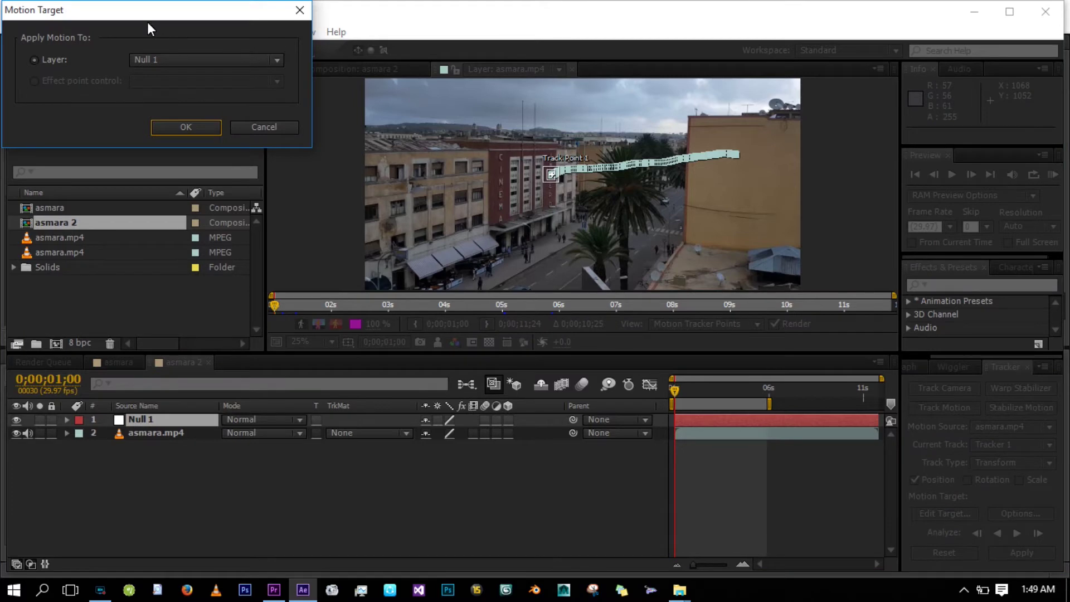
{"action": "left_click", "coordinate": [342, 181]}
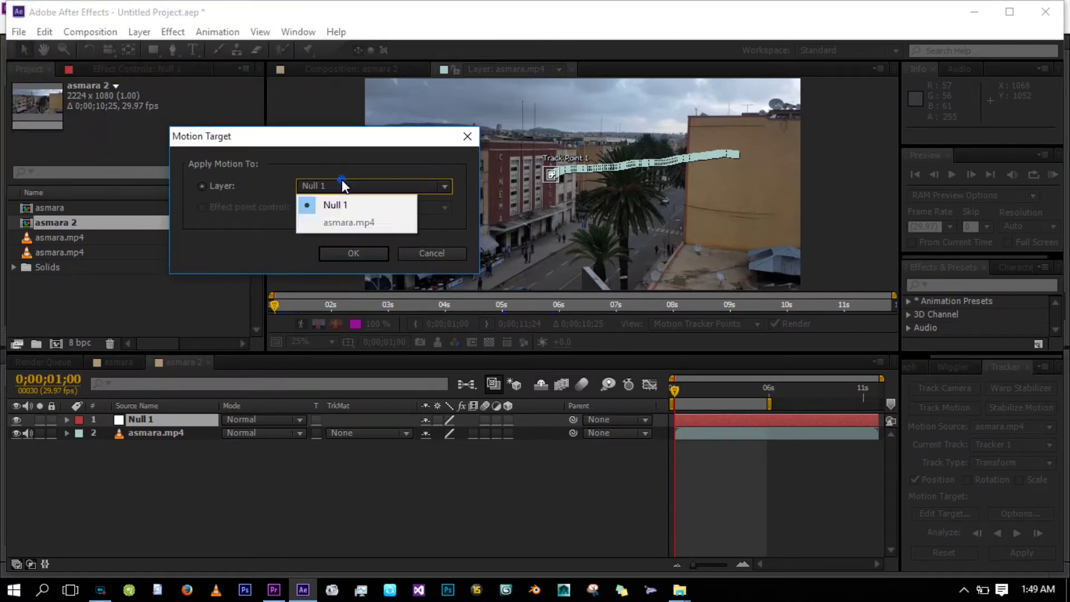
{"action": "left_click", "coordinate": [343, 210]}
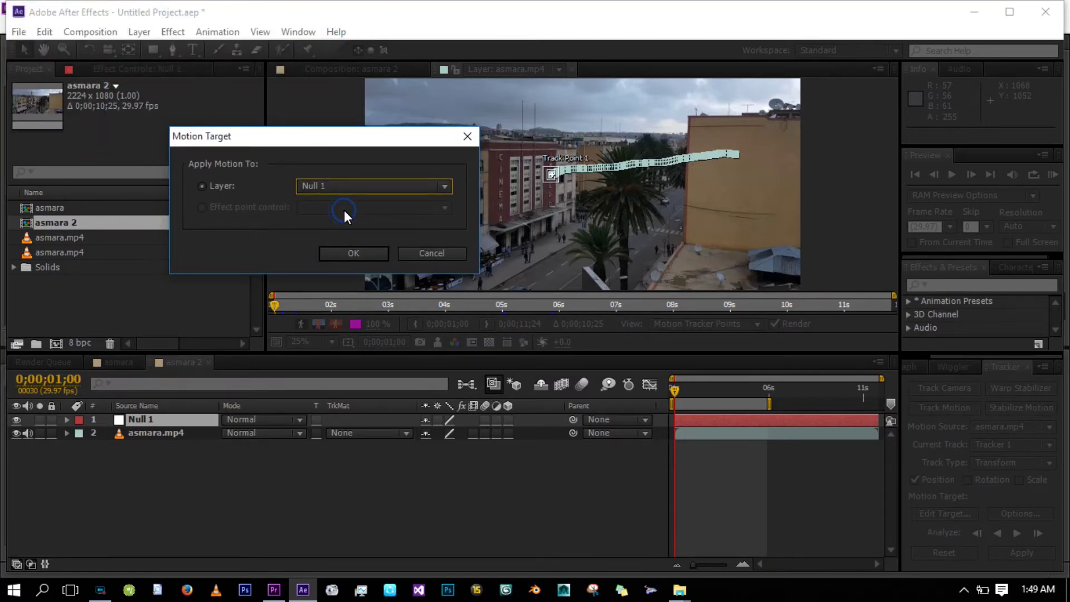
{"action": "left_click", "coordinate": [346, 254]}
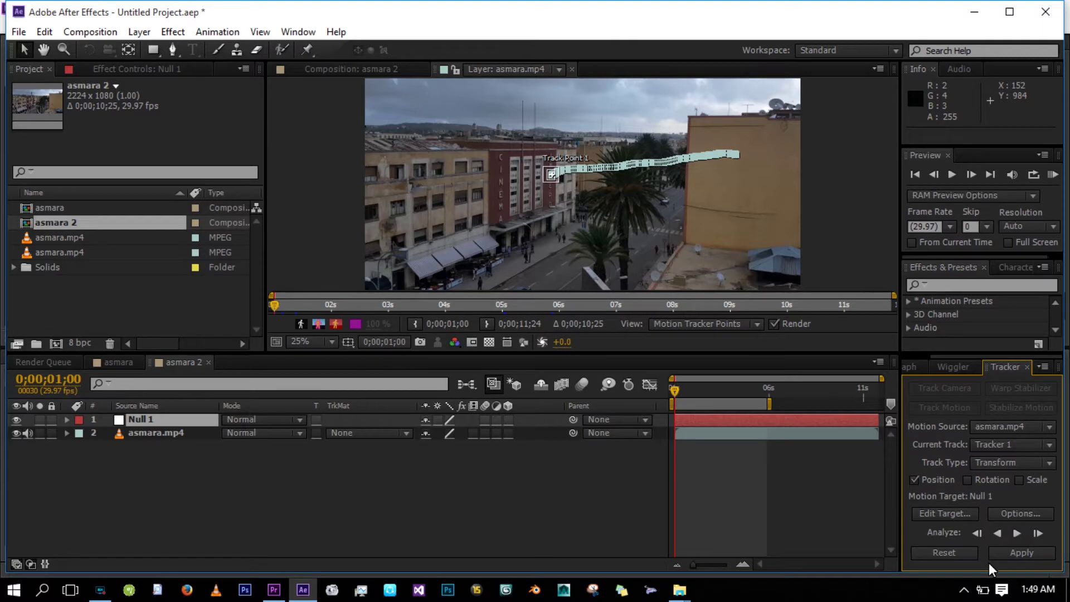
{"action": "left_click", "coordinate": [1022, 555]}
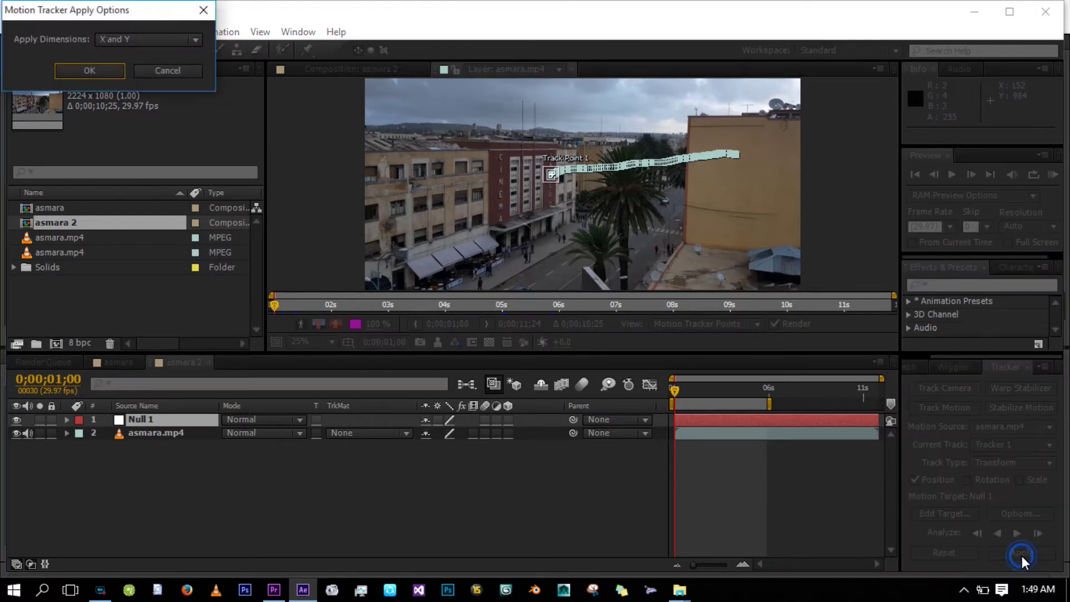
{"action": "left_click", "coordinate": [95, 69]}
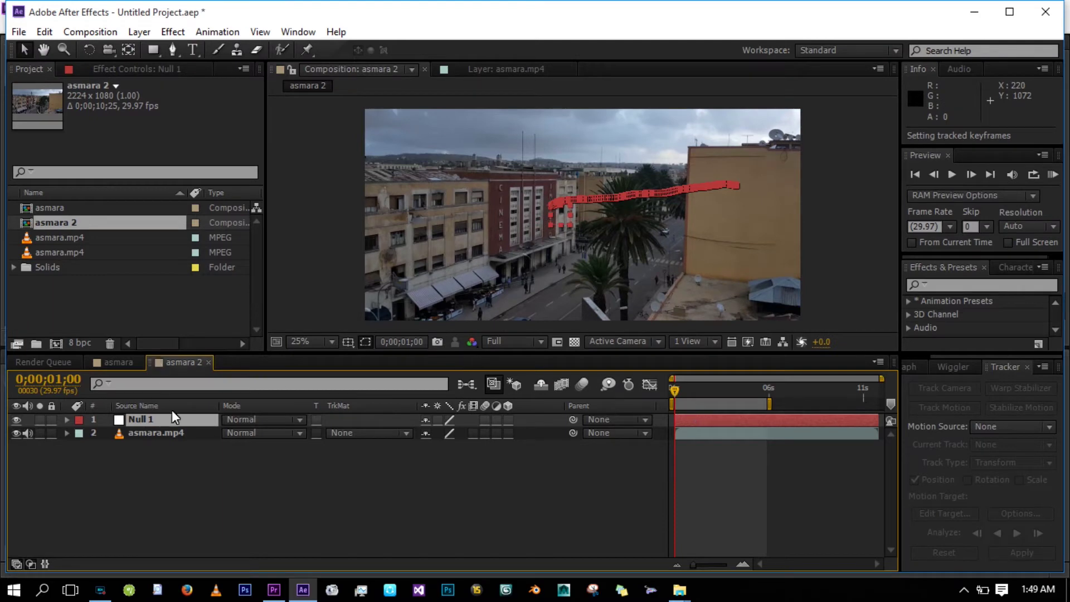
Step: Scrub through the start of the composition and set its preview resolution to Half
{"action": "left_click_drag", "start_coordinate": [685, 396], "coordinate": [693, 396]}
{"action": "left_click", "coordinate": [525, 342]}
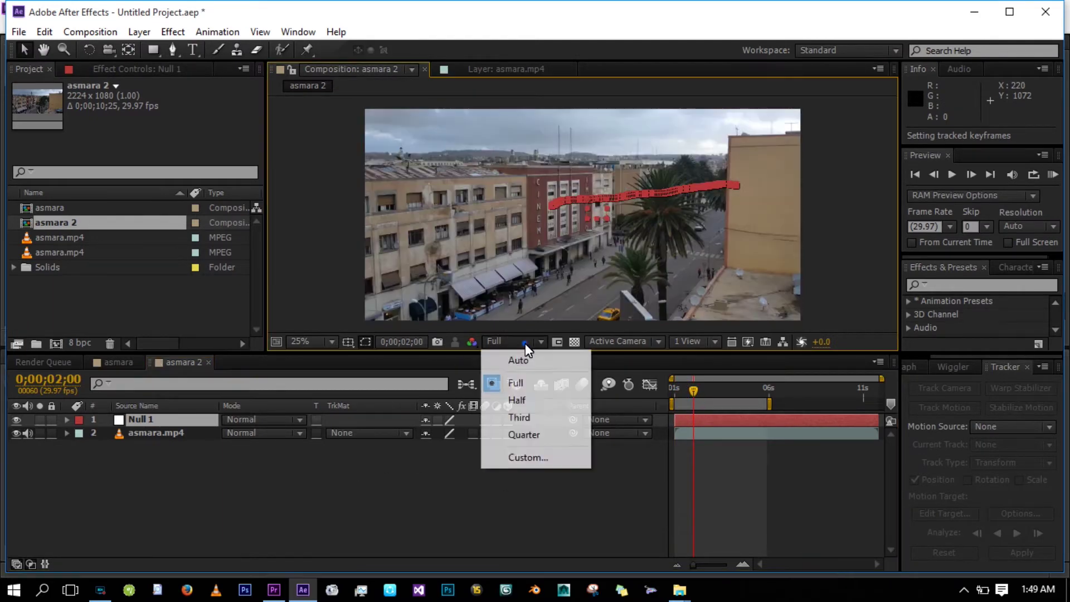
{"action": "left_click", "coordinate": [527, 400]}
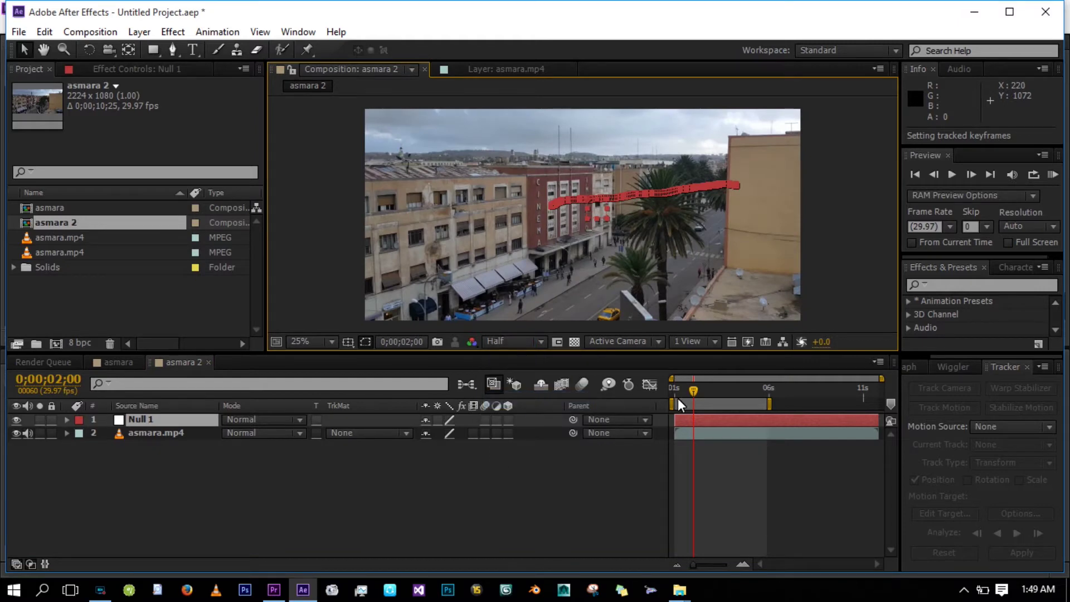
{"action": "left_click", "coordinate": [692, 393]}
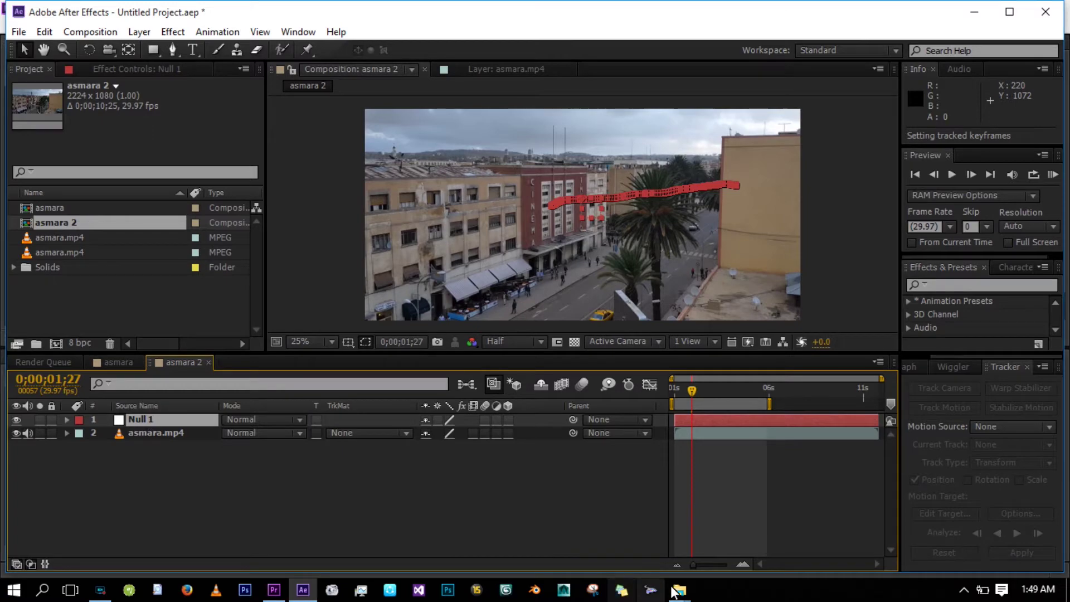
Step: Import HalloBear.png from the footage folder and add it to the asmara 2 composition above Null 1
{"action": "mouse_move", "coordinate": [675, 589]}
{"action": "left_click", "coordinate": [728, 531]}
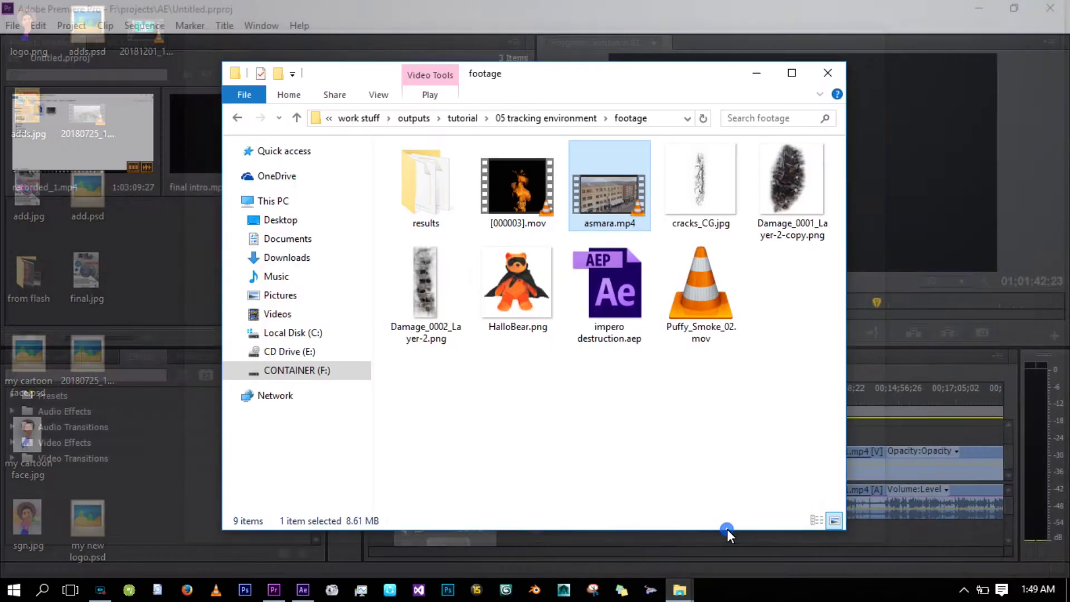
{"action": "left_click_drag", "start_coordinate": [518, 315], "coordinate": [151, 316]}
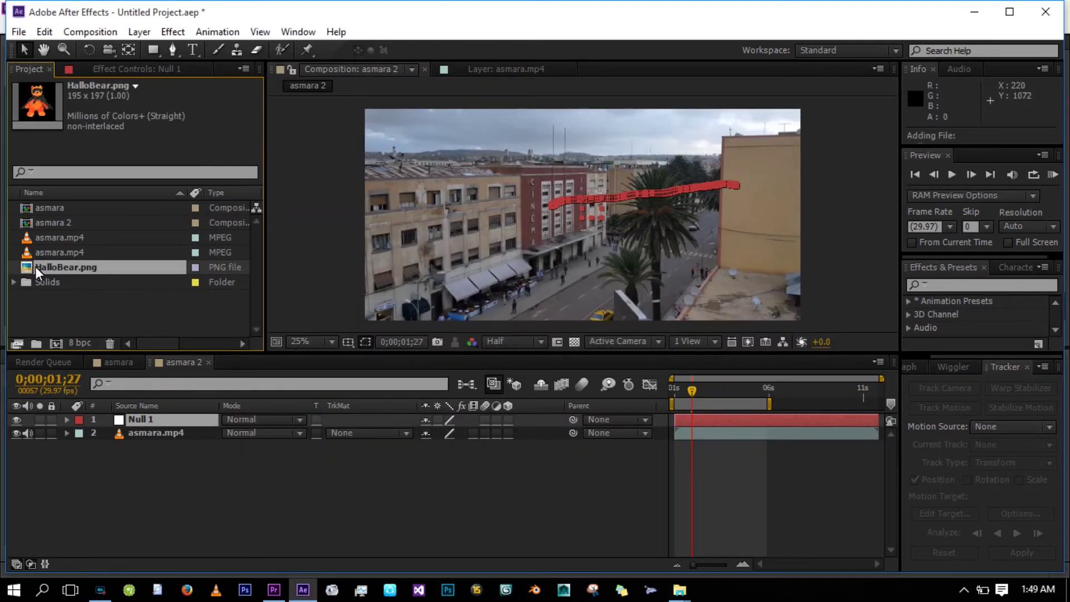
{"action": "left_click_drag", "start_coordinate": [29, 271], "coordinate": [110, 420]}
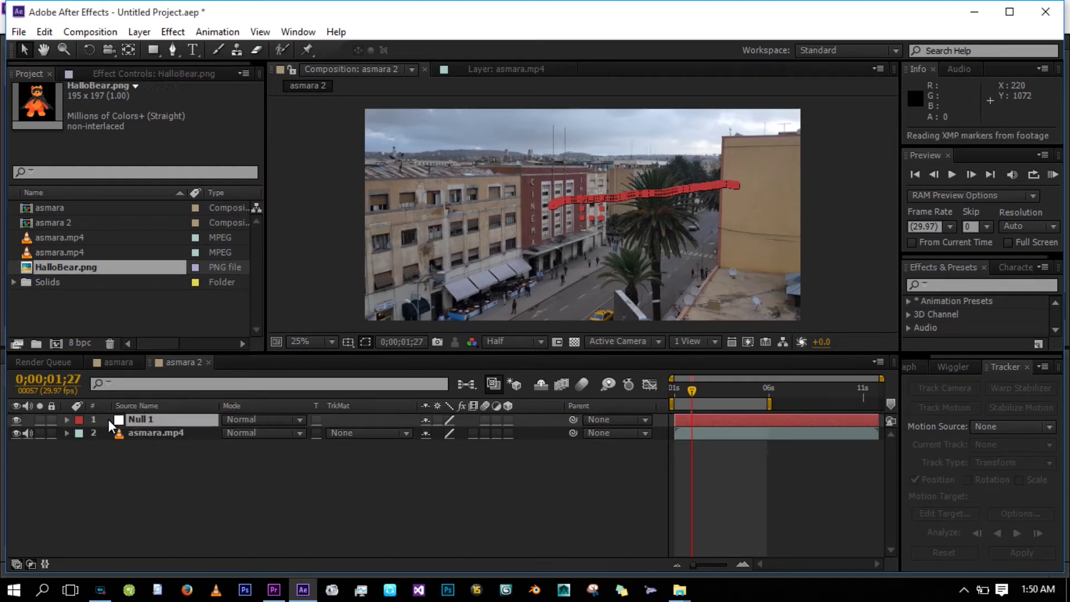
Step: Play the composition from the first frame to check how the unparented bear sits against the moving footage, and return to the start
{"action": "left_click", "coordinate": [675, 390]}
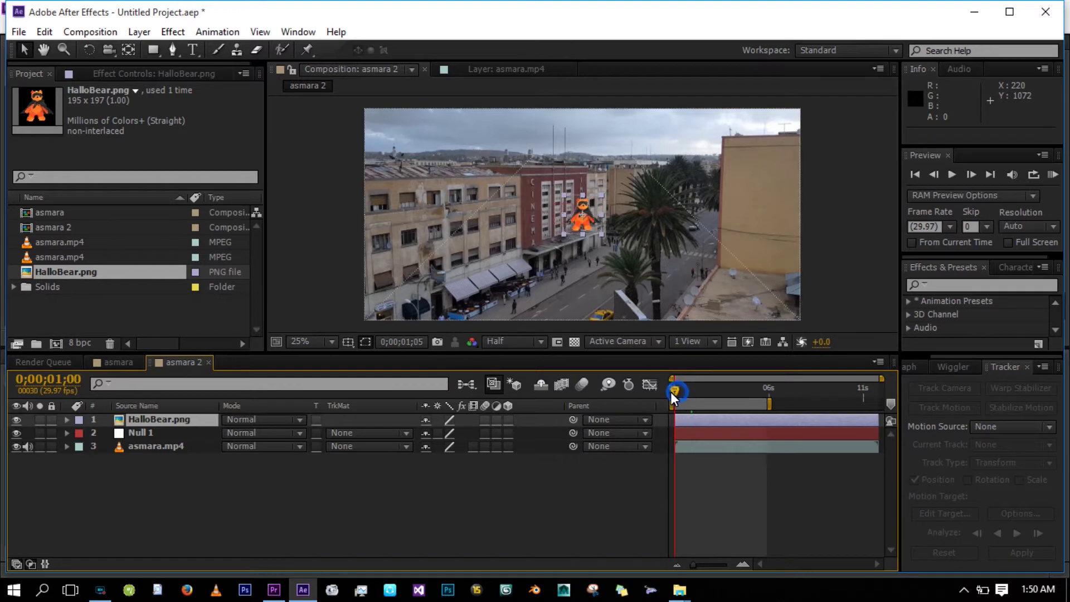
{"action": "key", "text": "period"}
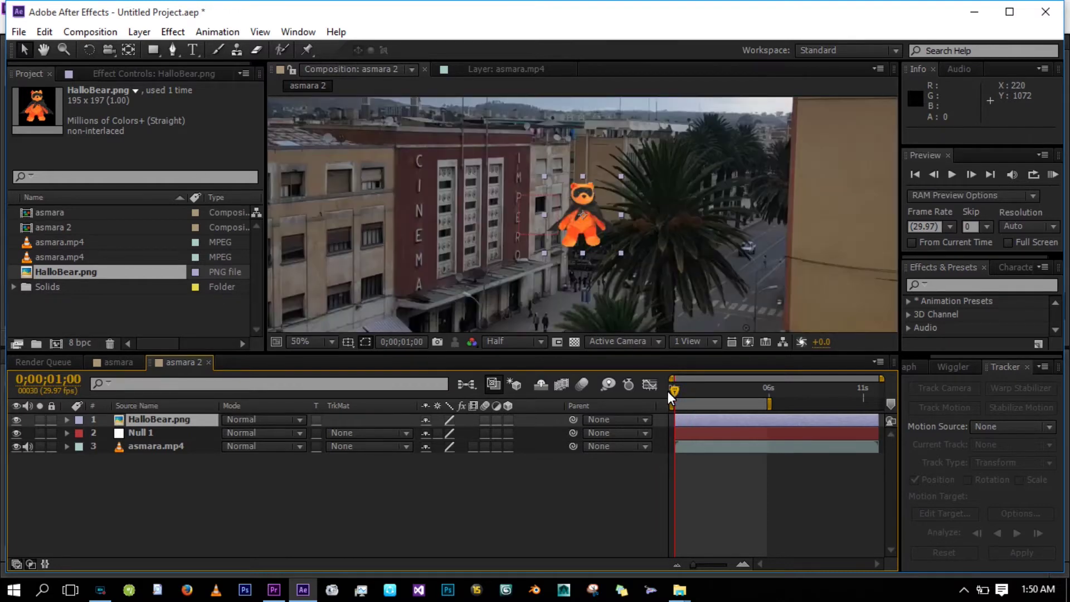
{"action": "key", "text": "space"}
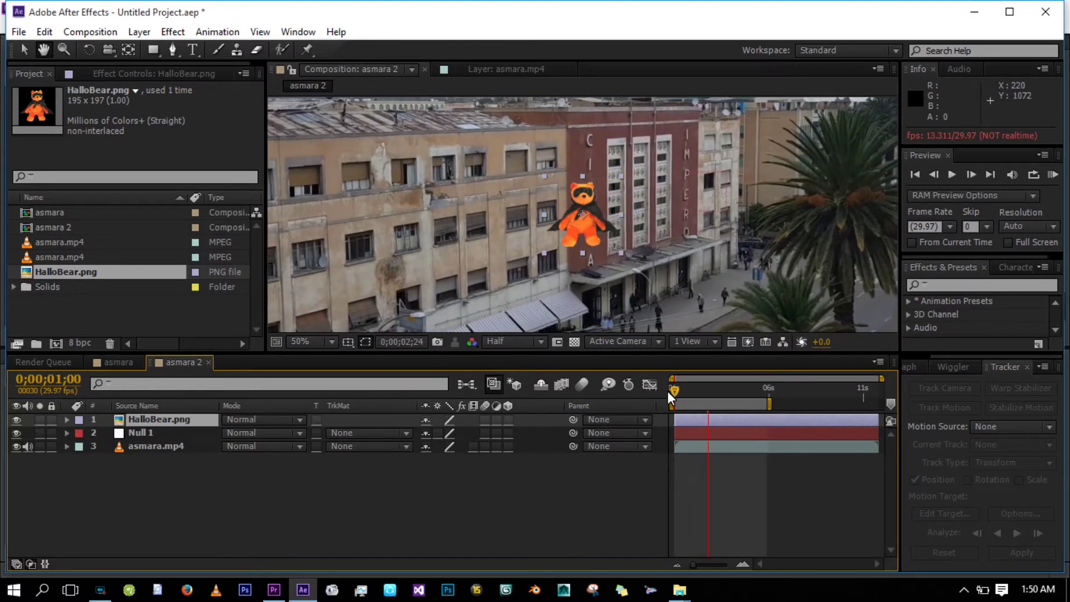
{"action": "key", "text": "space"}
{"action": "left_click_drag", "start_coordinate": [681, 392], "coordinate": [666, 392]}
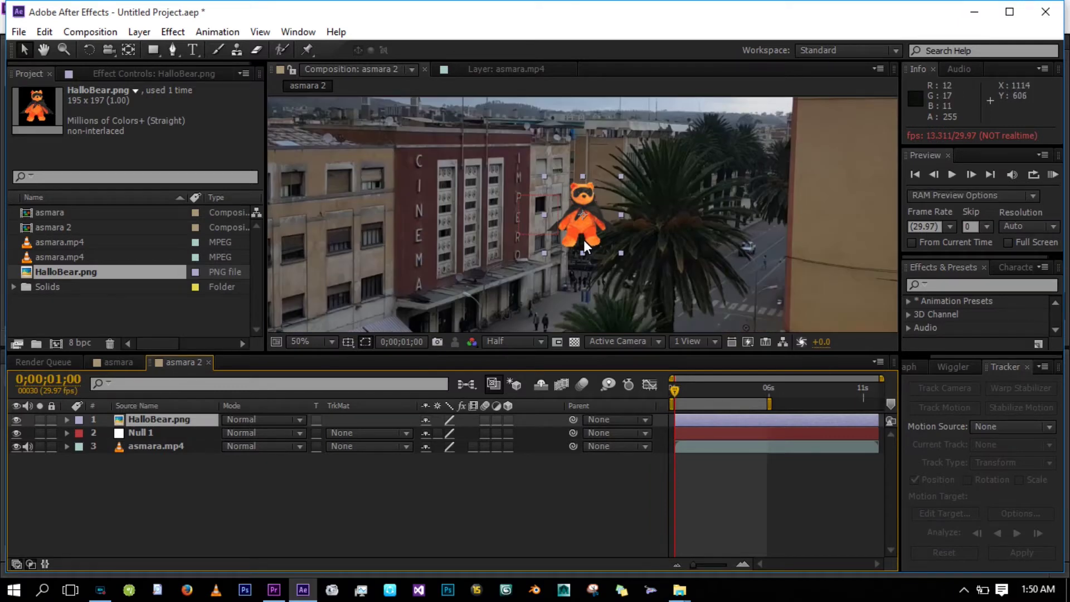
Step: Move the bear onto the cinema facade beside the IMPERO sign and parent HalloBear.png to Null 1 at the first frame
{"action": "left_click_drag", "start_coordinate": [540, 239], "coordinate": [497, 256]}
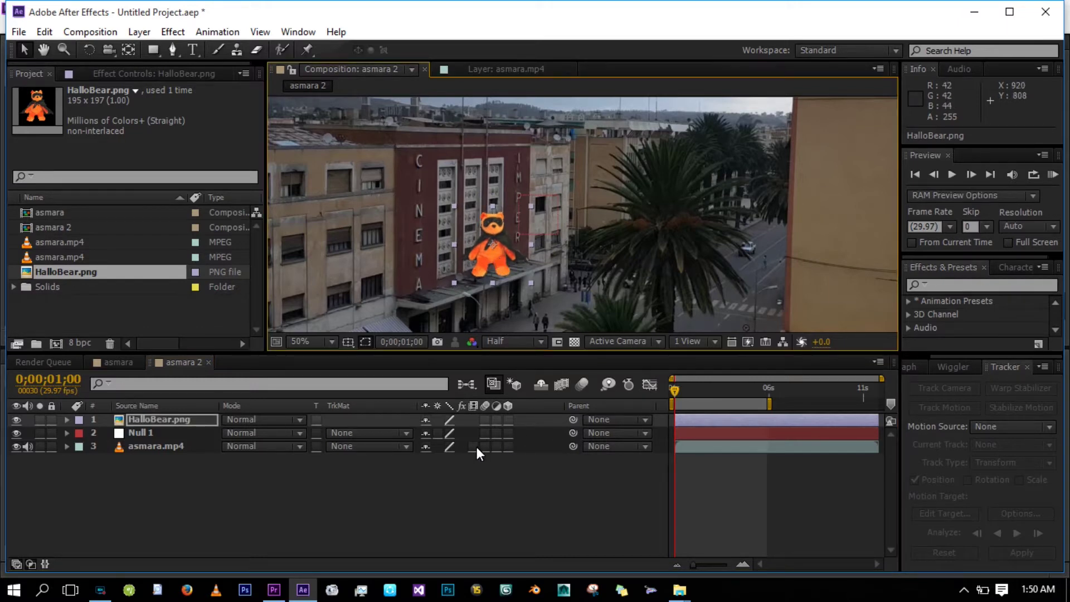
{"action": "left_click", "coordinate": [674, 392]}
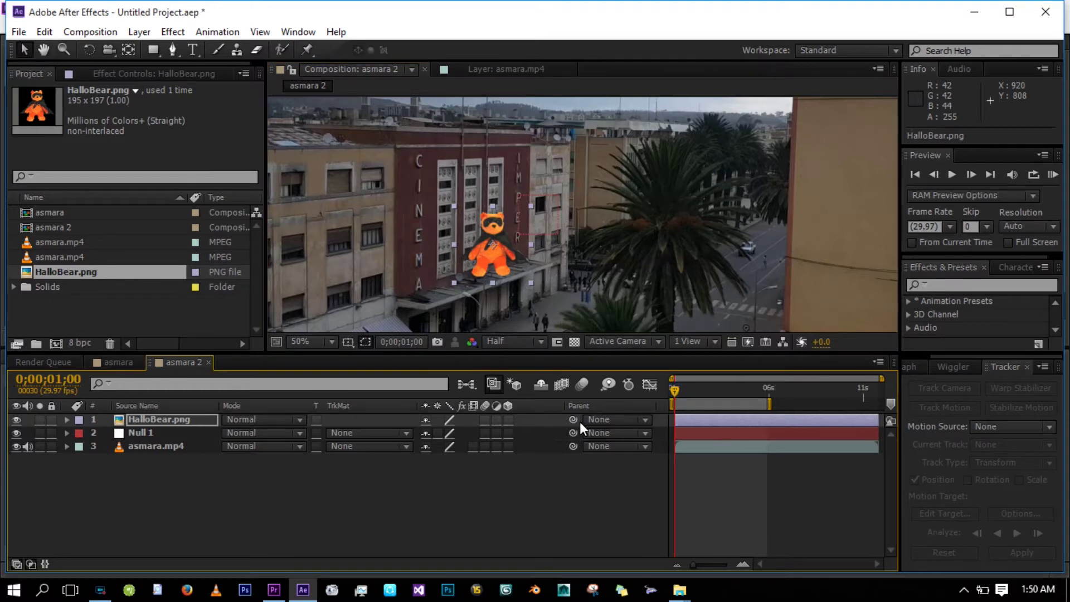
{"action": "left_click_drag", "start_coordinate": [574, 419], "coordinate": [180, 430]}
Step: Play and scrub the composition at close and full view to check how well the bear follows the building
{"action": "key", "text": "space"}
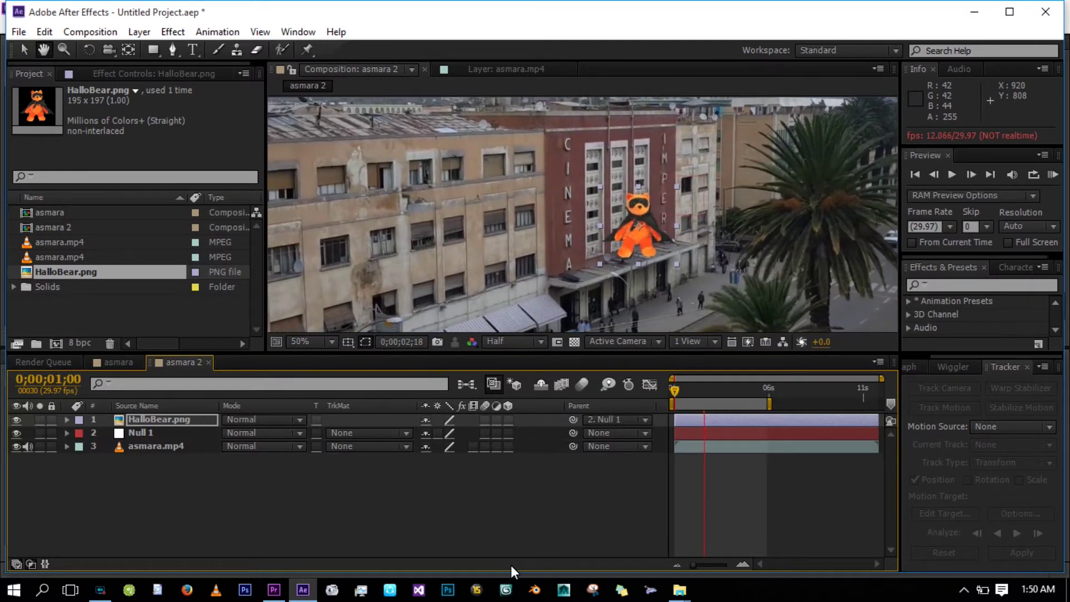
{"action": "left_click", "coordinate": [500, 521]}
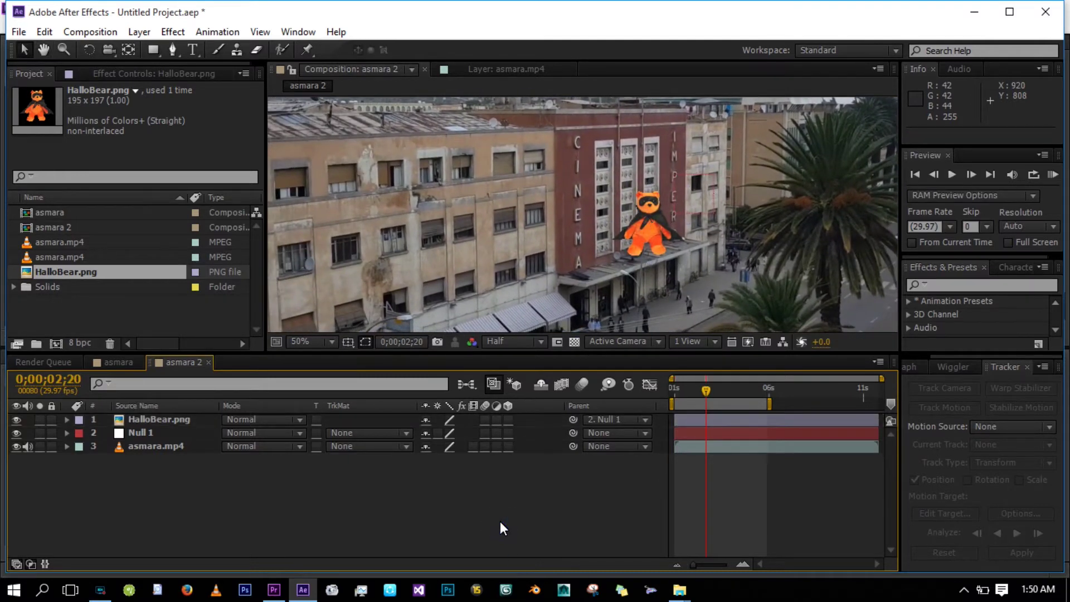
{"action": "key", "text": "comma"}
{"action": "key", "text": "space"}
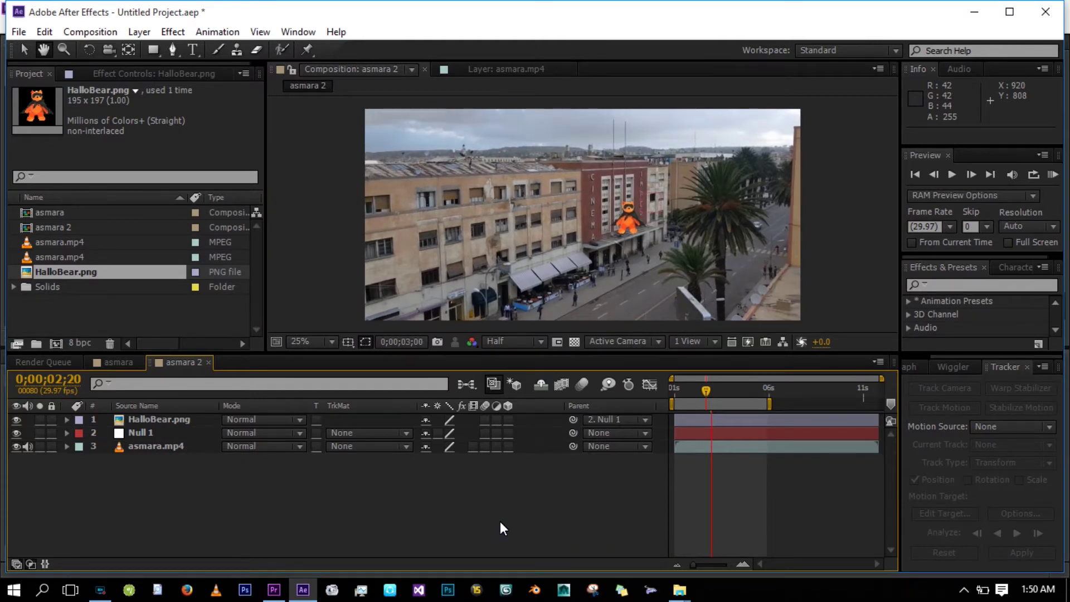
{"action": "key", "text": "space"}
{"action": "left_click", "coordinate": [692, 389]}
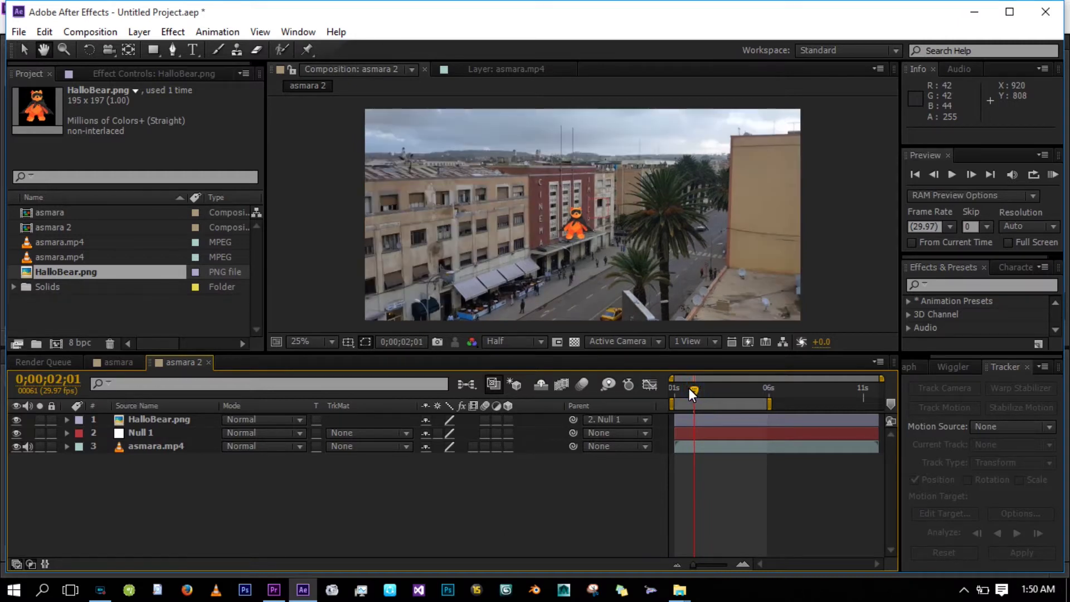
{"action": "key", "text": "space"}
{"action": "key", "text": "space"}
{"action": "left_click", "coordinate": [715, 391]}
{"action": "left_click_drag", "start_coordinate": [717, 391], "coordinate": [748, 396]}
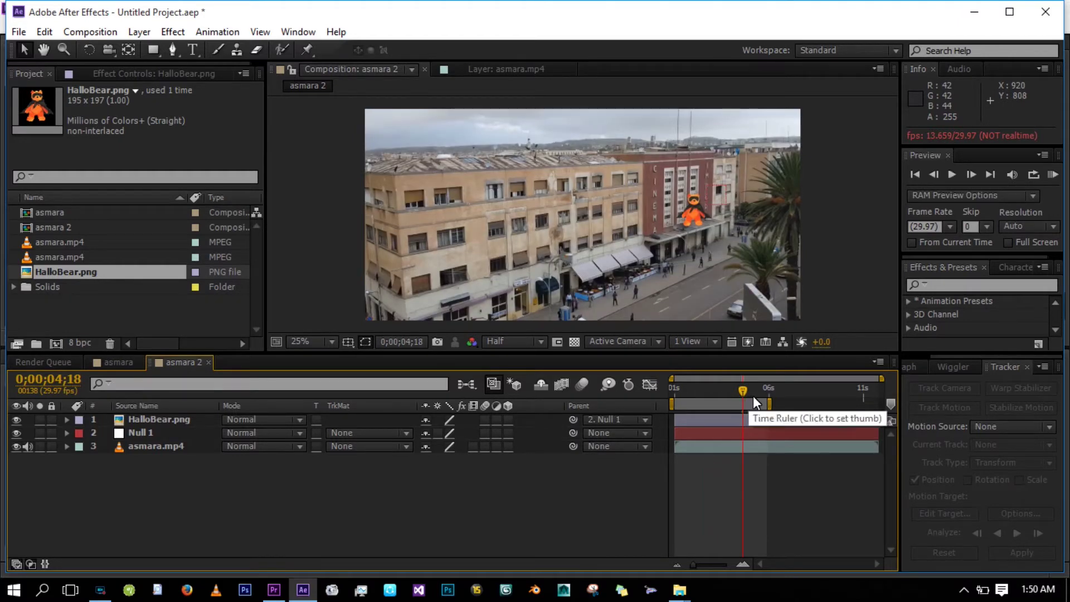
{"action": "left_click_drag", "start_coordinate": [740, 389], "coordinate": [708, 392]}
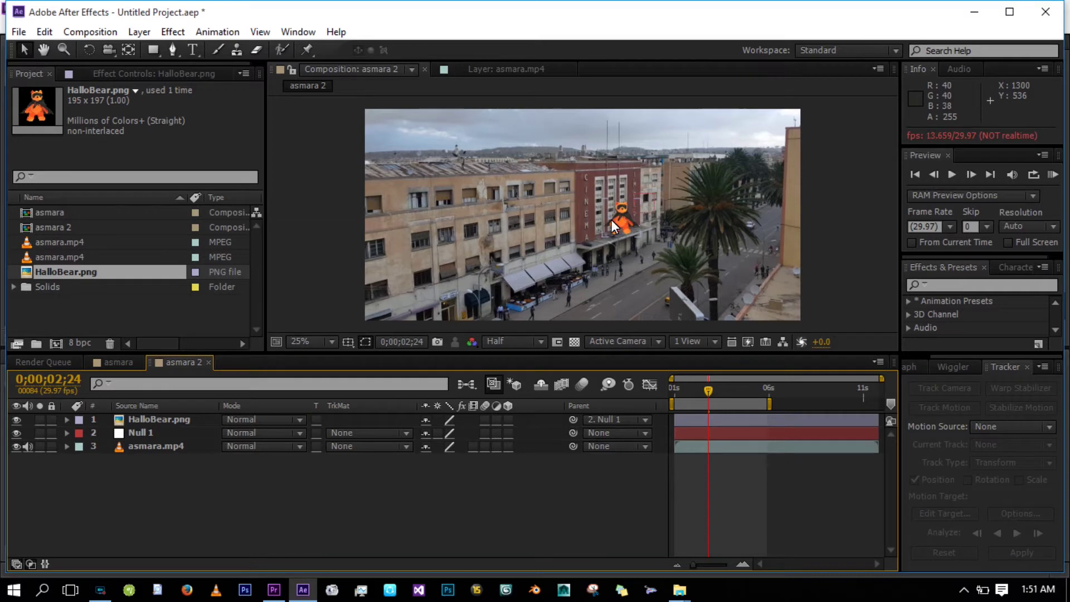
Step: Delete the HalloBear.png and Null 1 layers from the asmara 2 composition
{"action": "left_click", "coordinate": [163, 419]}
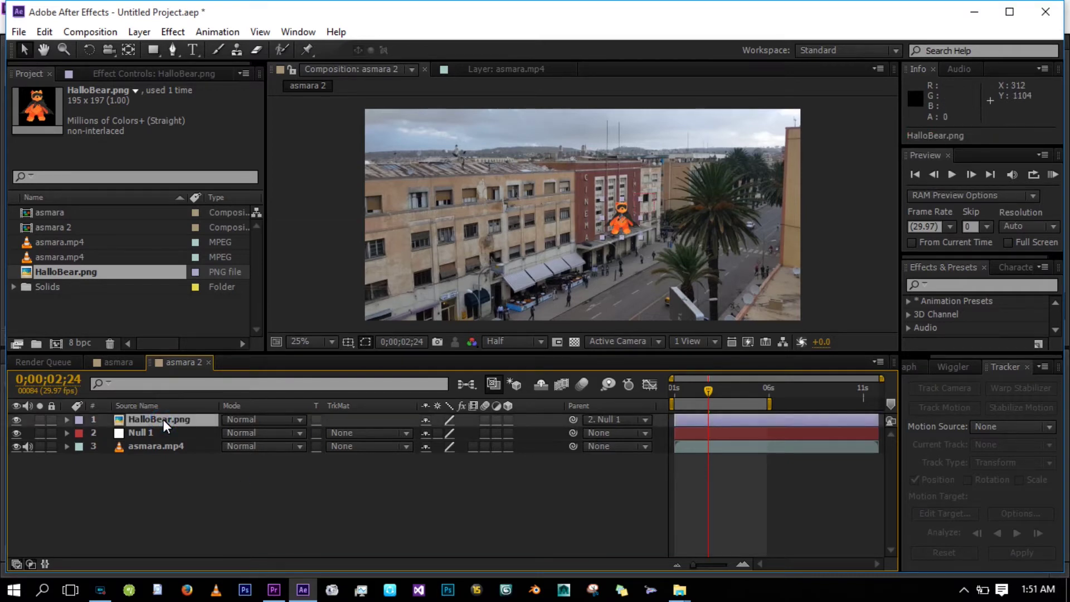
{"action": "key", "text": "Delete"}
{"action": "left_click", "coordinate": [159, 420]}
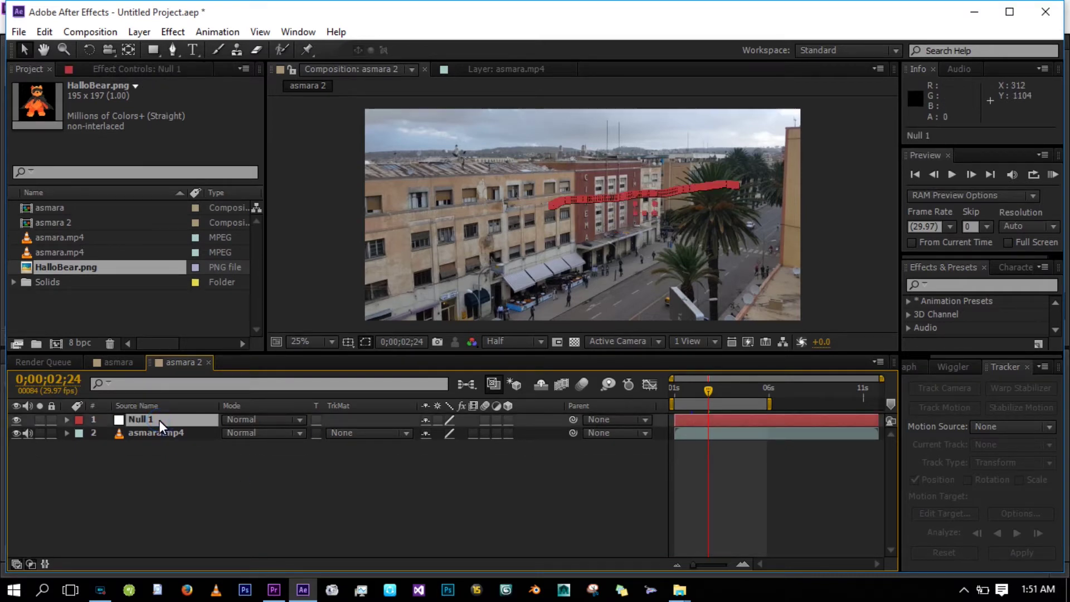
{"action": "key", "text": "Delete"}
Step: Start a new motion track on the asmara.mp4 layer at 0;00;01;00 with Position, Rotation and Scale enabled
{"action": "left_click", "coordinate": [159, 419]}
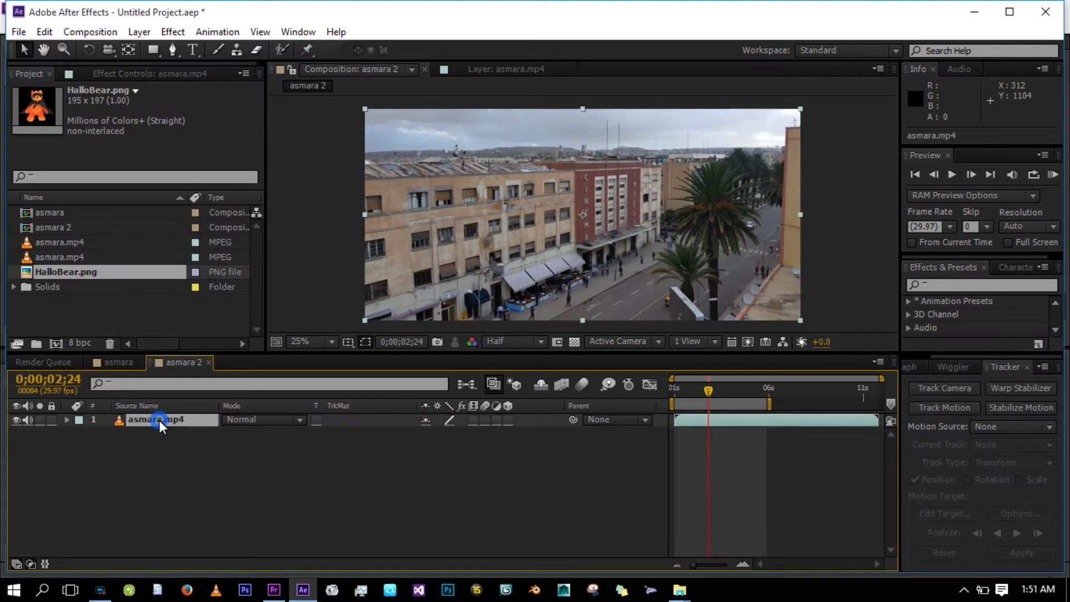
{"action": "left_click", "coordinate": [951, 406]}
{"action": "left_click_drag", "start_coordinate": [695, 393], "coordinate": [663, 393]}
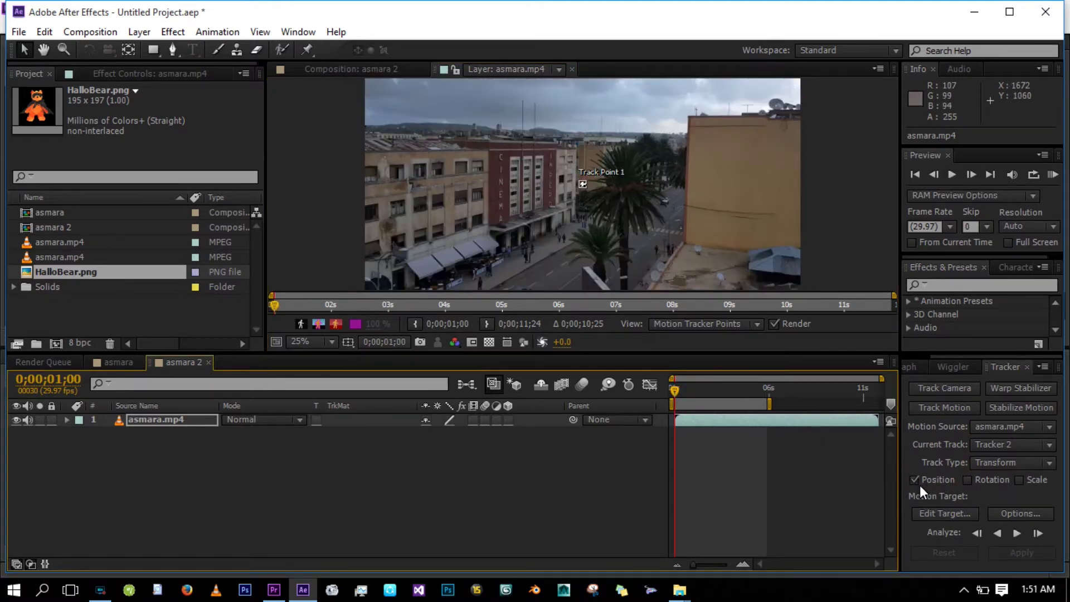
{"action": "left_click", "coordinate": [967, 481]}
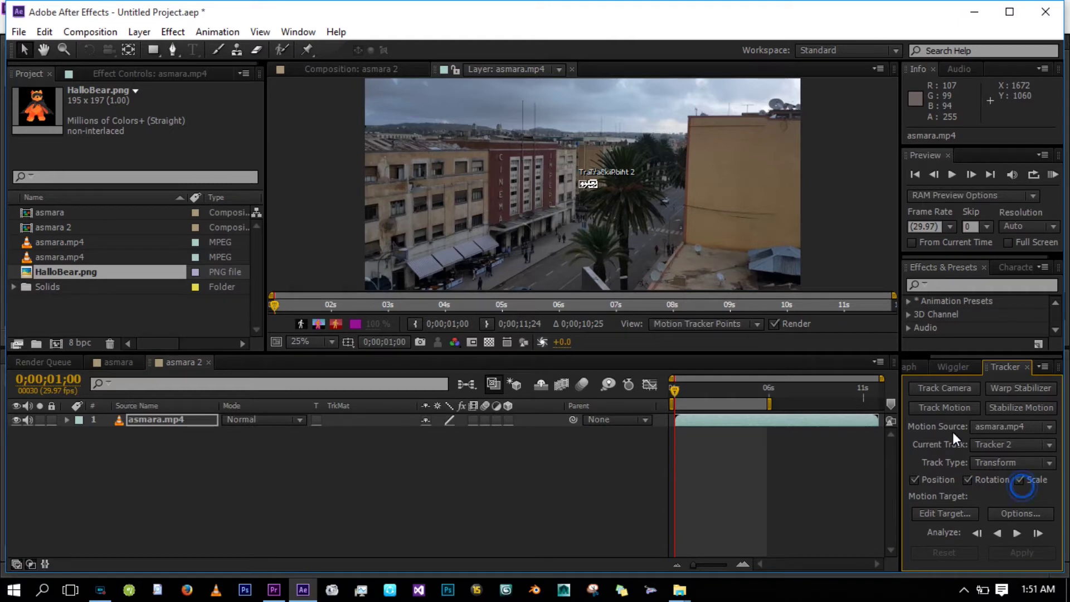
Step: Place Track Point 1 over the letter P of the IMPERO sign and Track Point 2 over the E of CINEMA
{"action": "scroll", "coordinate": [585, 181], "scroll_direction": "up", "scroll_amount": 1}
{"action": "scroll", "coordinate": [585, 181], "scroll_direction": "up", "scroll_amount": 1}
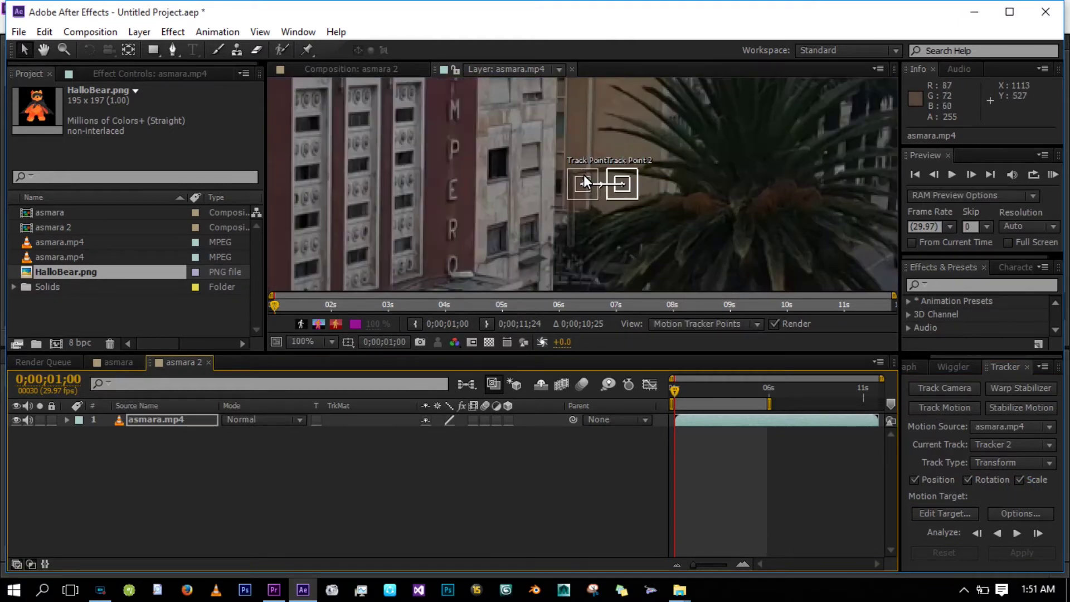
{"action": "left_click_drag", "start_coordinate": [581, 188], "coordinate": [470, 172]}
{"action": "left_click_drag", "start_coordinate": [622, 186], "coordinate": [558, 246]}
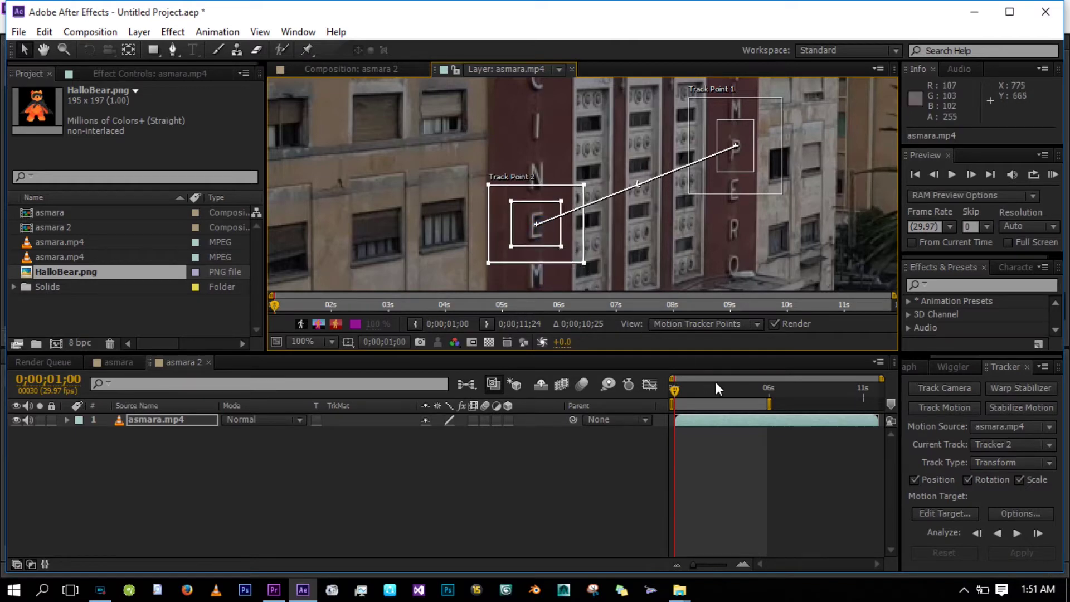
Step: Scrub the asmara.mp4 layer around 0;00;01;15 at full view to review the footage under the two track points
{"action": "key", "text": "comma"}
{"action": "left_click", "coordinate": [684, 386]}
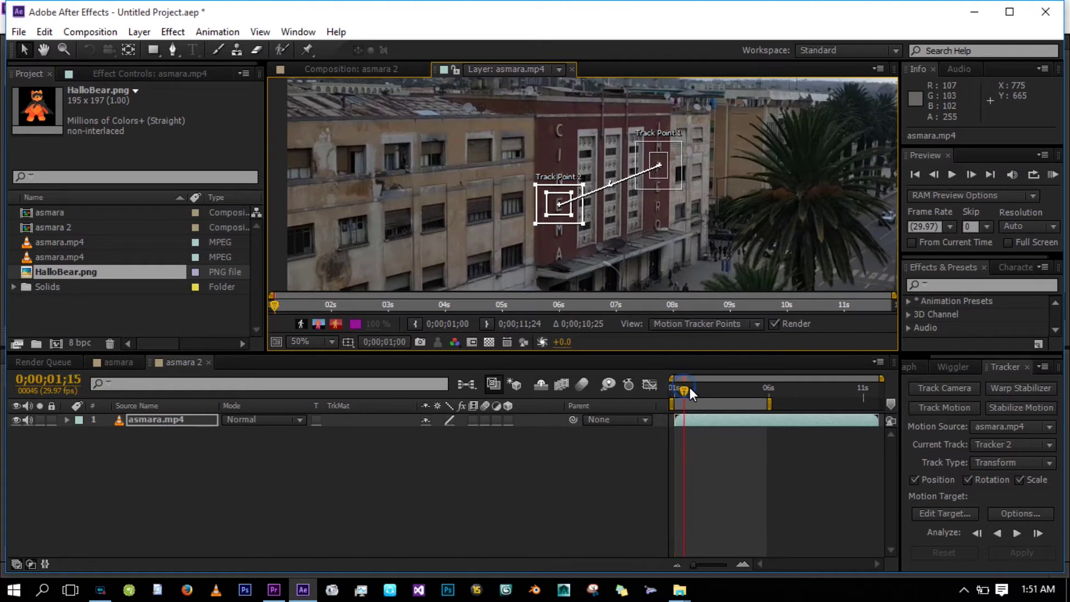
{"action": "left_click", "coordinate": [690, 388]}
{"action": "left_click_drag", "start_coordinate": [690, 388], "coordinate": [663, 387]}
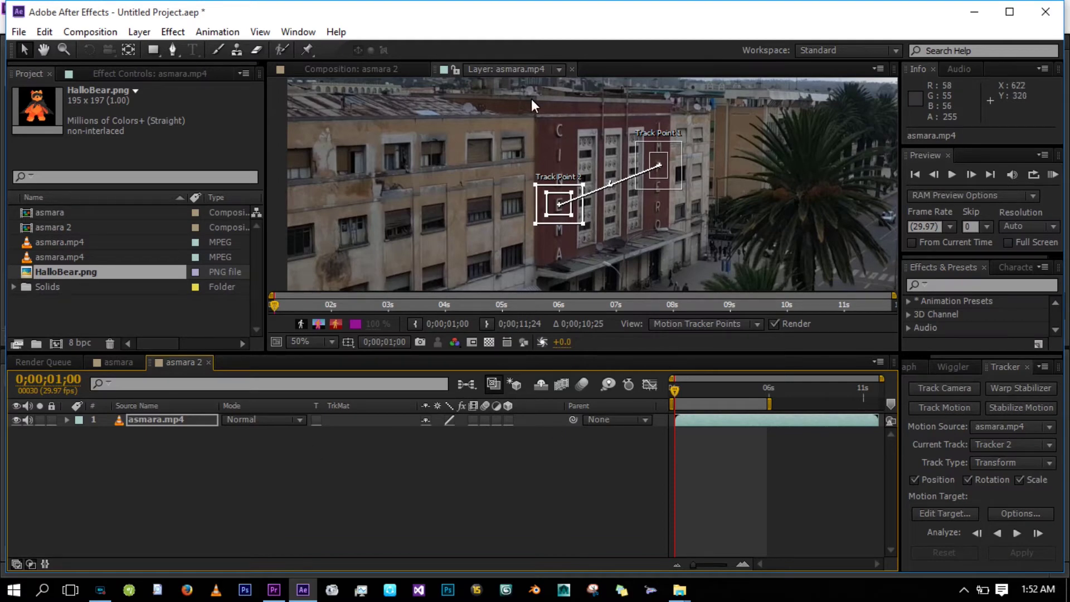
Step: Extend the asmara 2 work area to the clip's end at 0;00;11;24 and run Track Camera on the asmara.mp4 layer
{"action": "left_click", "coordinate": [572, 70]}
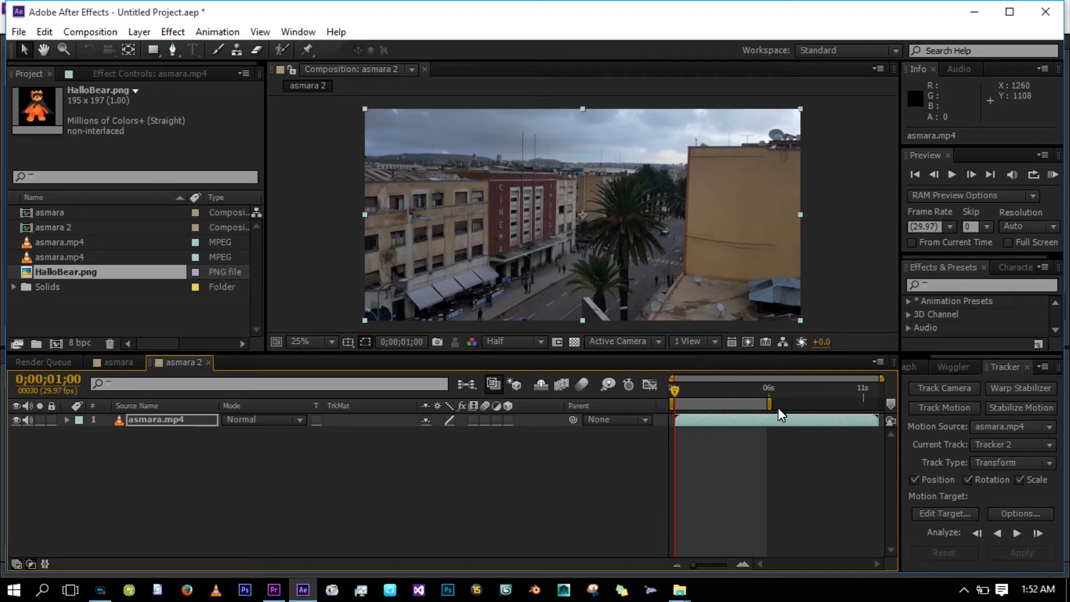
{"action": "left_click_drag", "start_coordinate": [769, 405], "coordinate": [902, 413]}
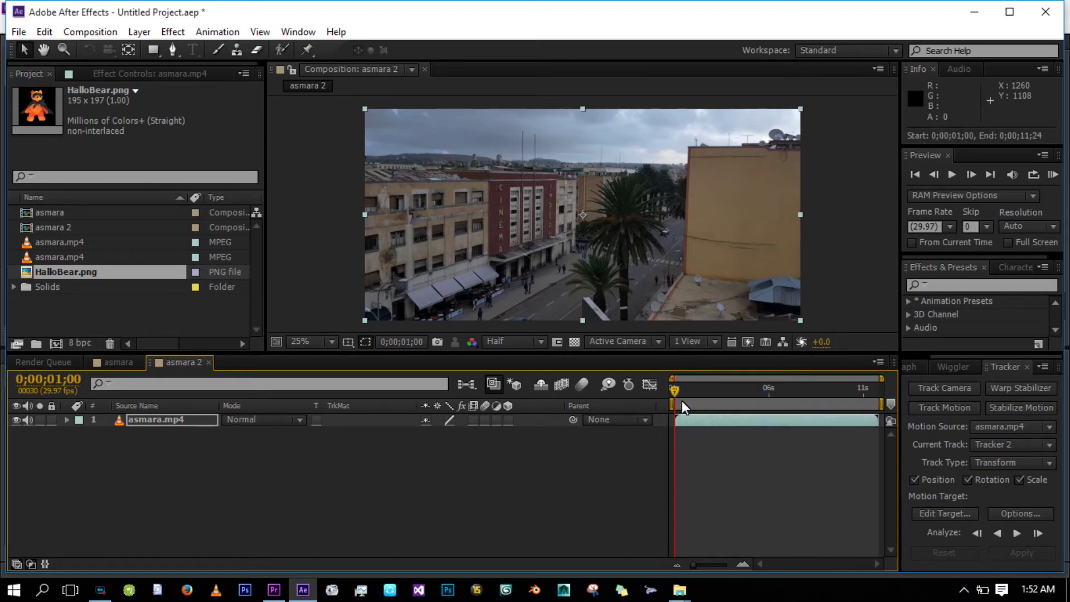
{"action": "left_click", "coordinate": [937, 391]}
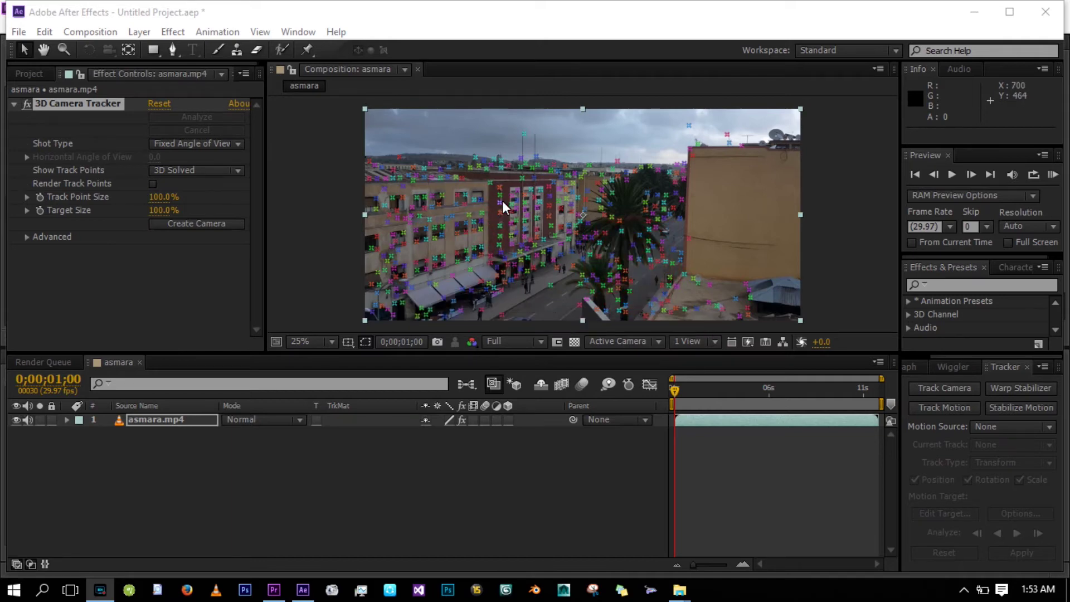
Step: Examine the solved 3D camera track points on the buildings and palm tree up close
{"action": "left_click", "coordinate": [316, 155]}
{"action": "key", "text": "period"}
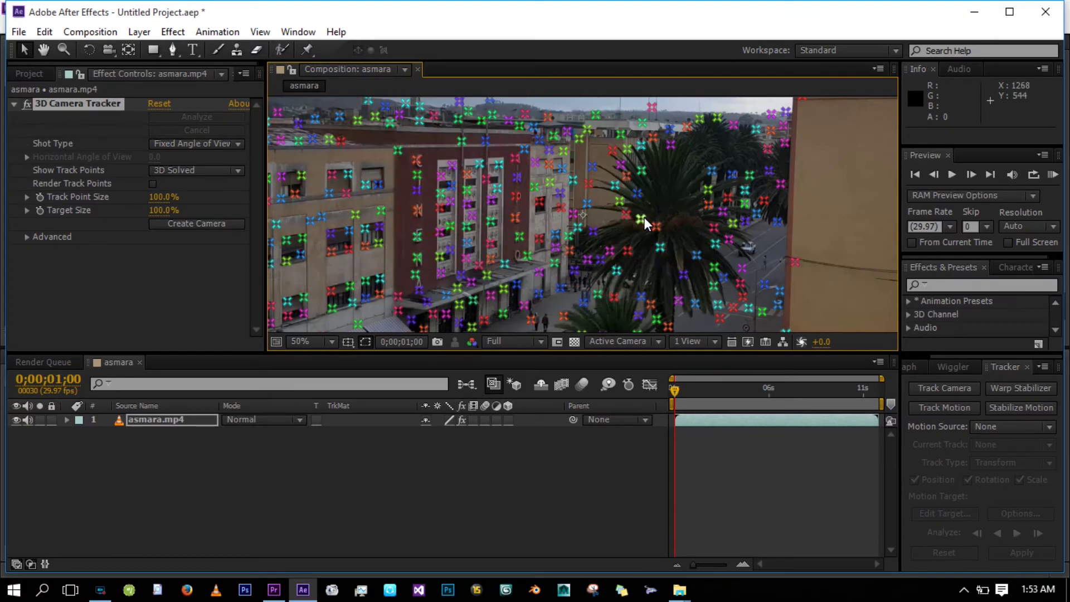
{"action": "key", "text": "comma"}
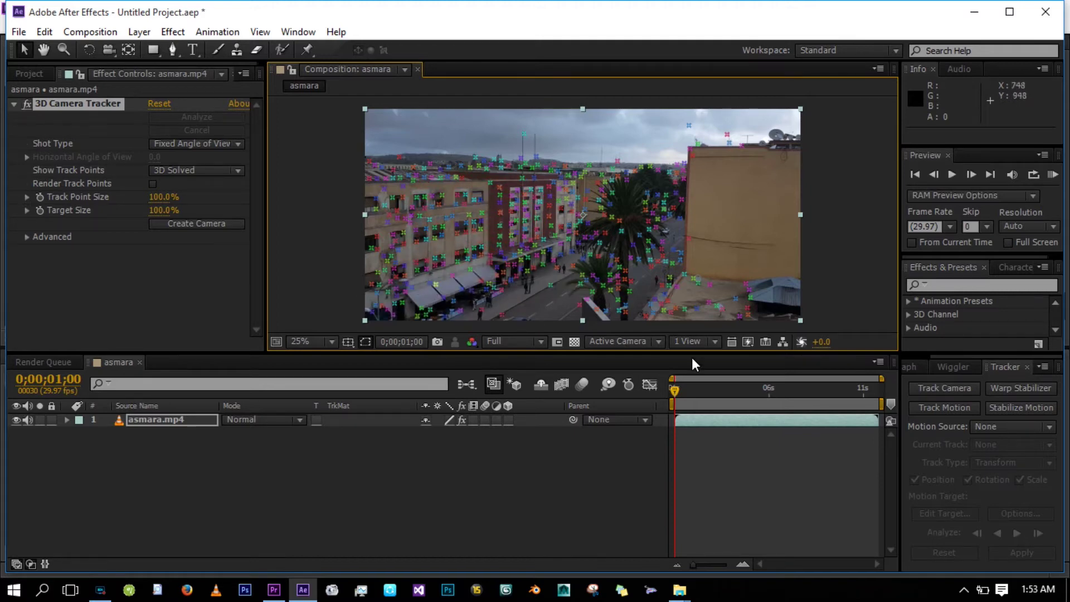
Step: At 0;00;06;09, select three track points around the upper windows near the beige building's corner and create a solid and camera from them
{"action": "left_click_drag", "start_coordinate": [734, 393], "coordinate": [774, 393]}
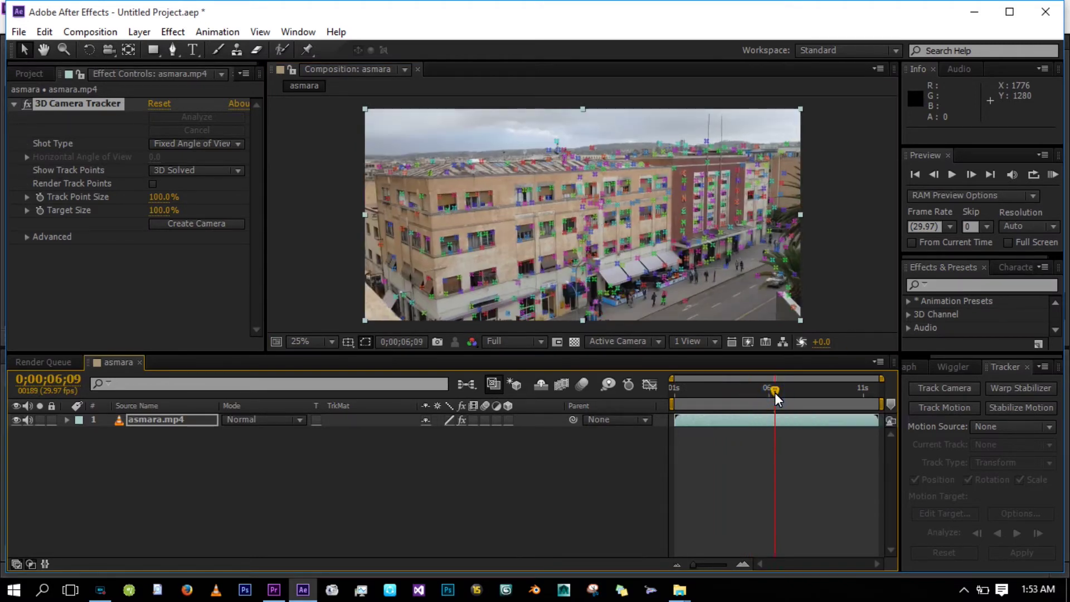
{"action": "left_click", "coordinate": [445, 200]}
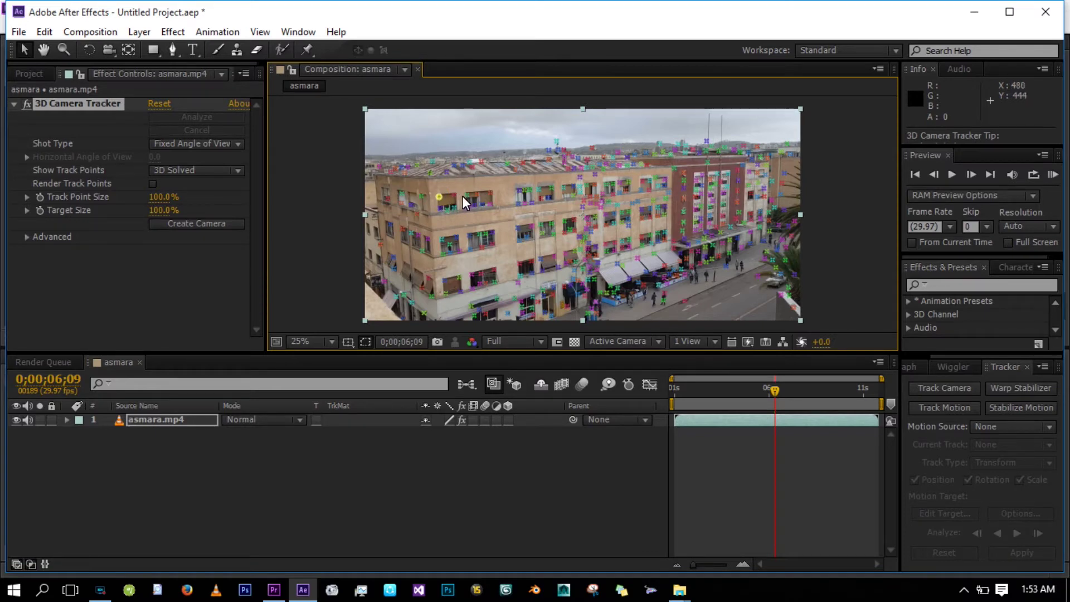
{"action": "left_click", "coordinate": [469, 195], "text": "shift"}
{"action": "left_click", "coordinate": [457, 237], "text": "shift"}
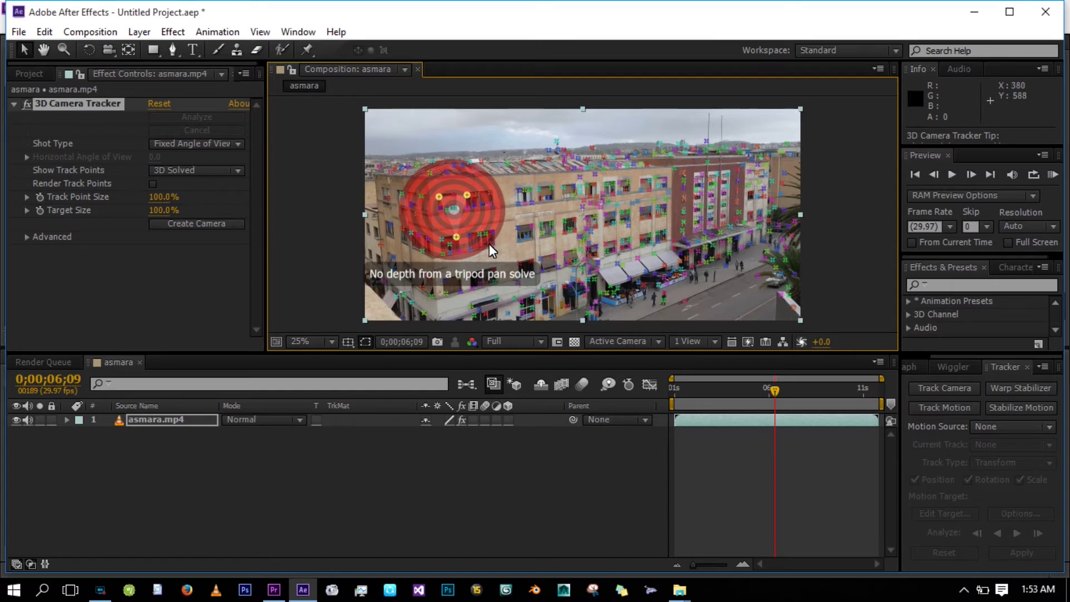
{"action": "right_click", "coordinate": [458, 219]}
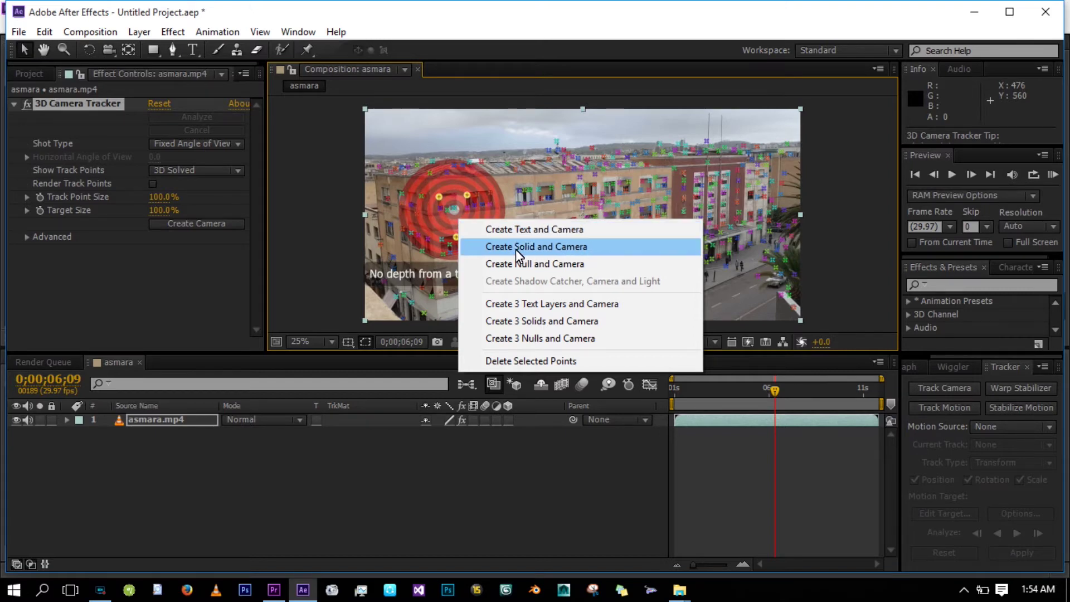
{"action": "left_click", "coordinate": [555, 247]}
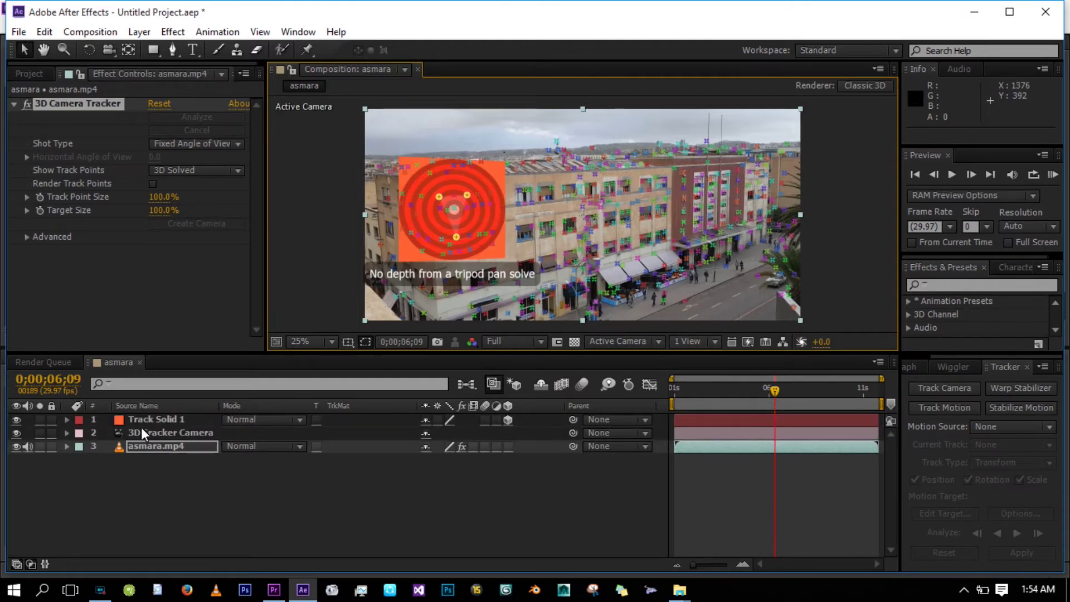
Step: Select the 3D Tracker Camera layer and set the composition's preview resolution to Third
{"action": "left_click", "coordinate": [159, 430]}
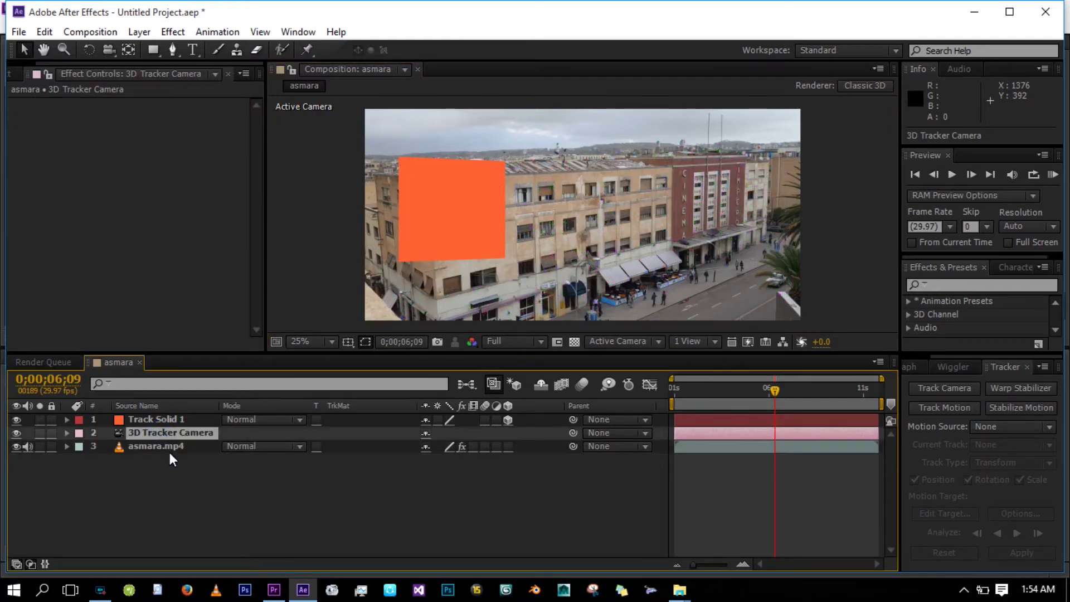
{"action": "left_click", "coordinate": [524, 342]}
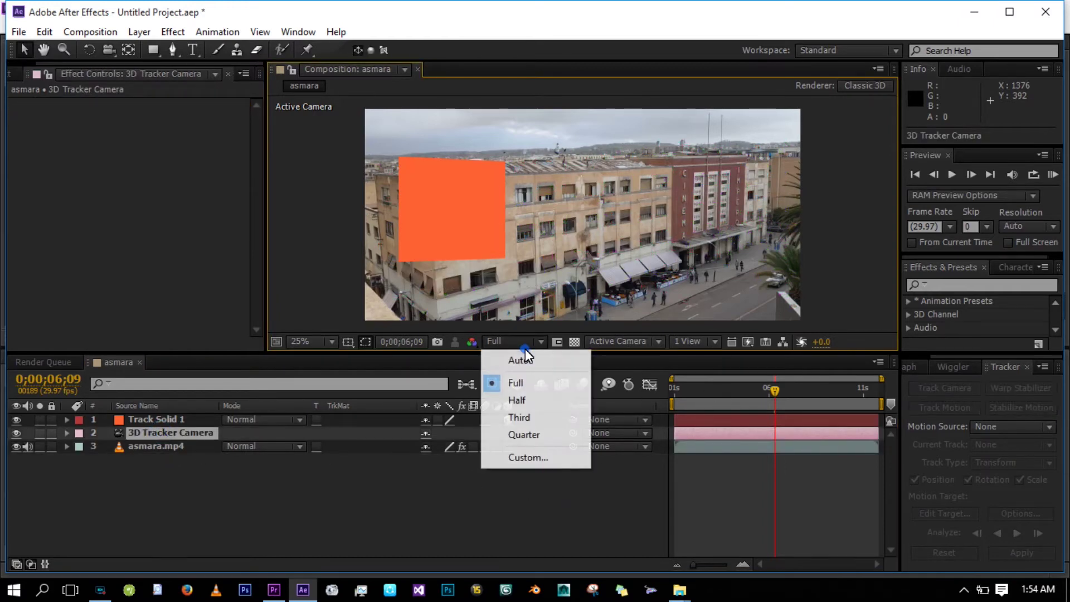
{"action": "left_click", "coordinate": [531, 417]}
Step: Play the composition from 0;00;02;05 and scrub to 0;00;05;28 to check how the orange solid follows the building
{"action": "left_click", "coordinate": [696, 401]}
{"action": "key", "text": "space"}
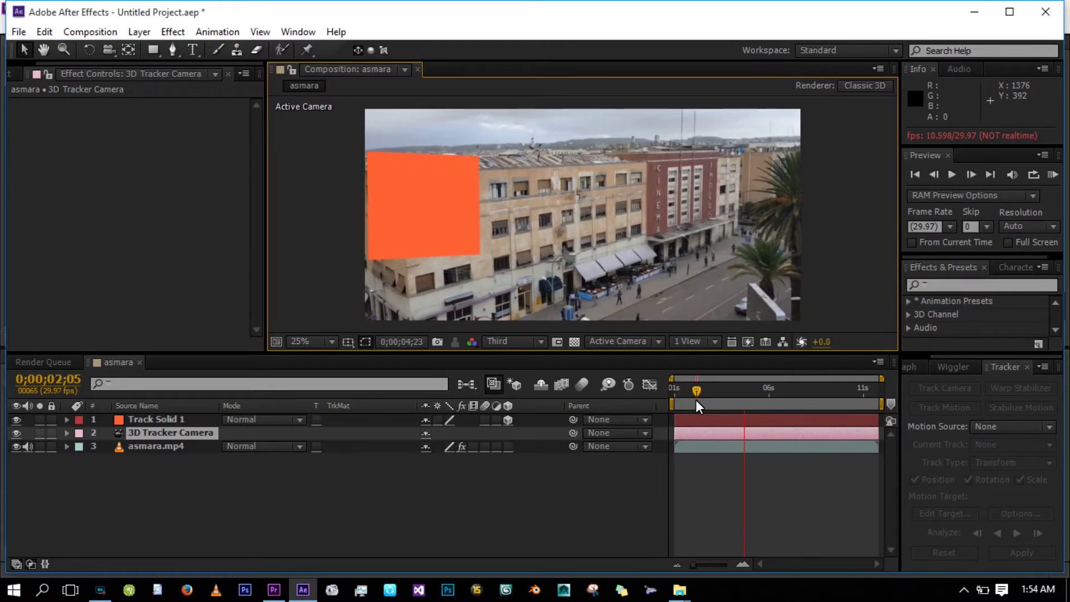
{"action": "left_click", "coordinate": [744, 401]}
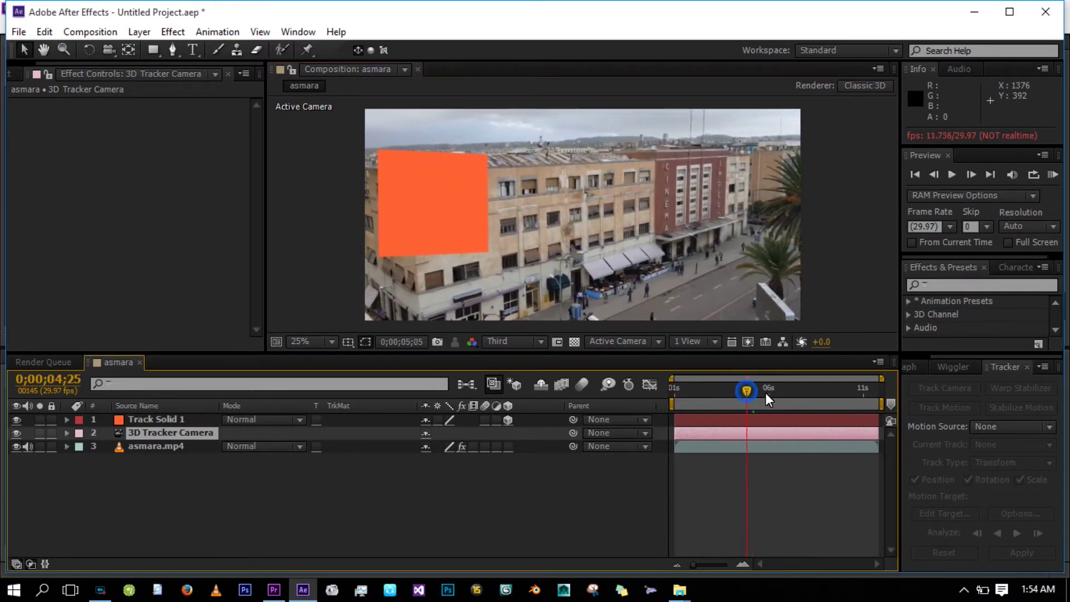
{"action": "left_click", "coordinate": [744, 392]}
{"action": "left_click", "coordinate": [768, 391]}
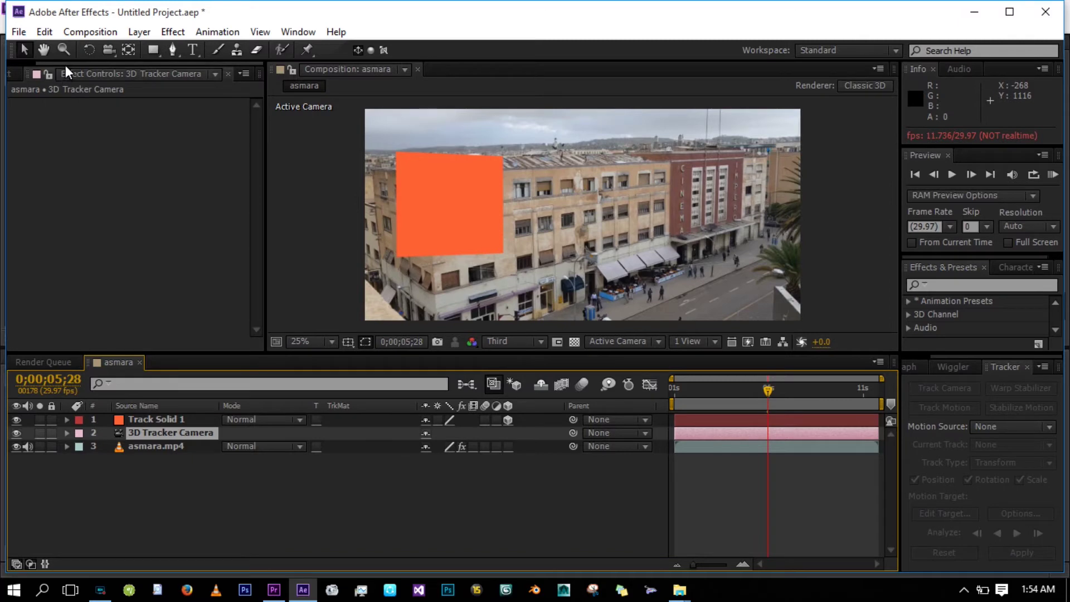
Step: Import [000003].mov, cracks_CG.jpg, Damage_0001_Layer-2-copy.png, Damage_0002_Layer-2.png and Puffy_Smoke_02.mov from the footage folder into the project
{"action": "left_click", "coordinate": [30, 78]}
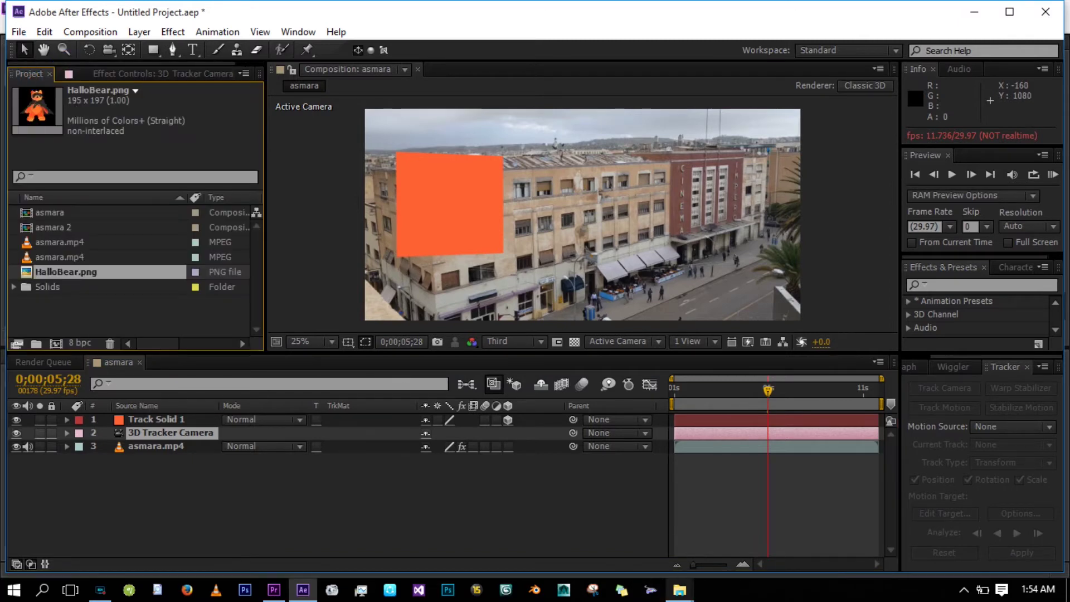
{"action": "mouse_move", "coordinate": [680, 589]}
{"action": "left_click", "coordinate": [734, 536]}
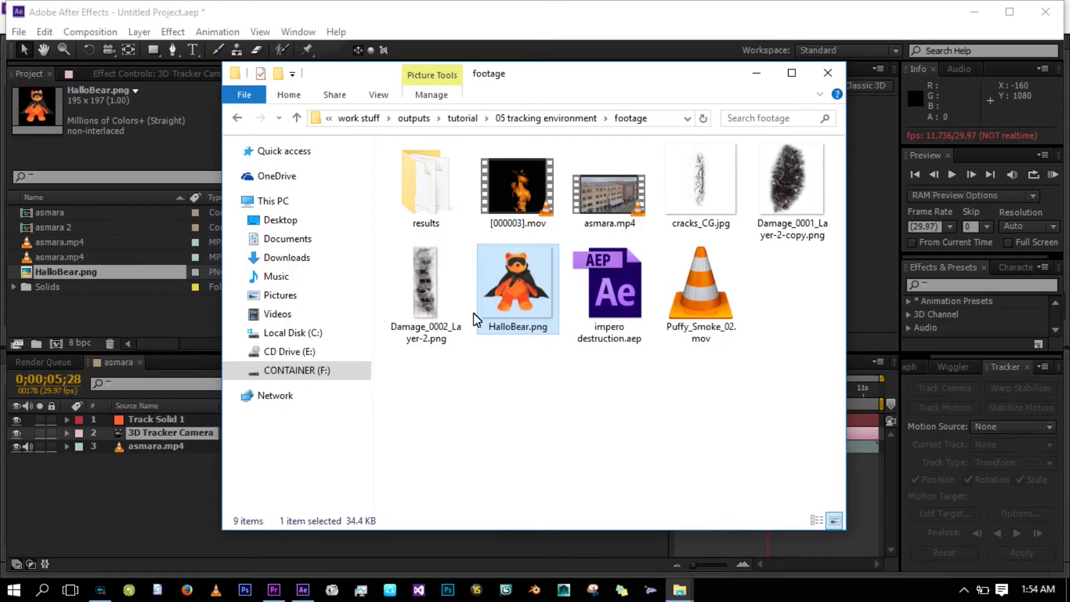
{"action": "left_click", "coordinate": [409, 296]}
{"action": "left_click", "coordinate": [693, 183], "text": "ctrl"}
{"action": "left_click", "coordinate": [819, 188], "text": "ctrl"}
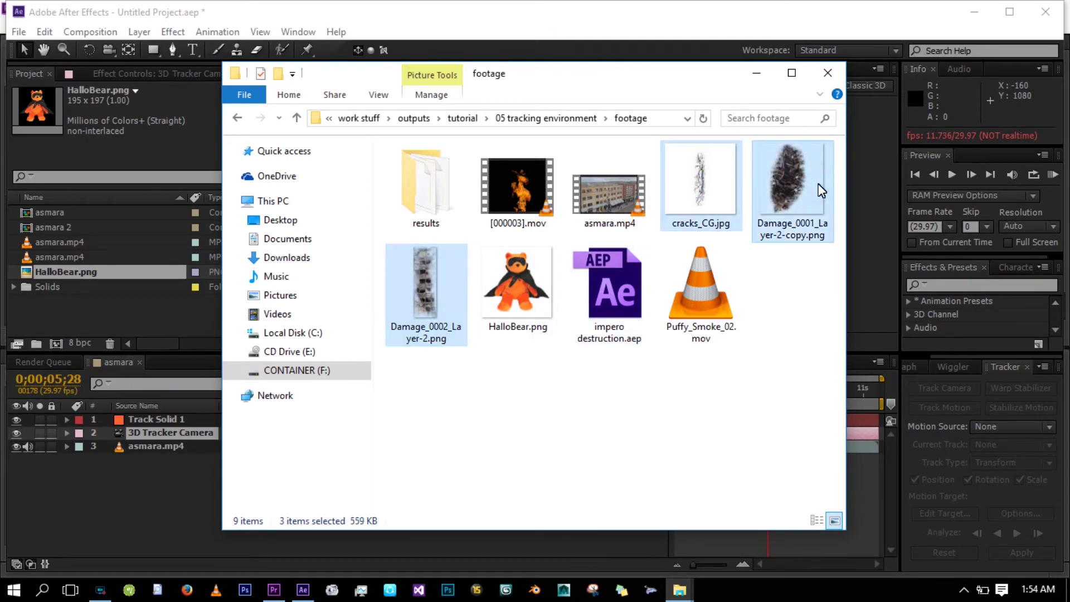
{"action": "left_click", "coordinate": [704, 295], "text": "ctrl"}
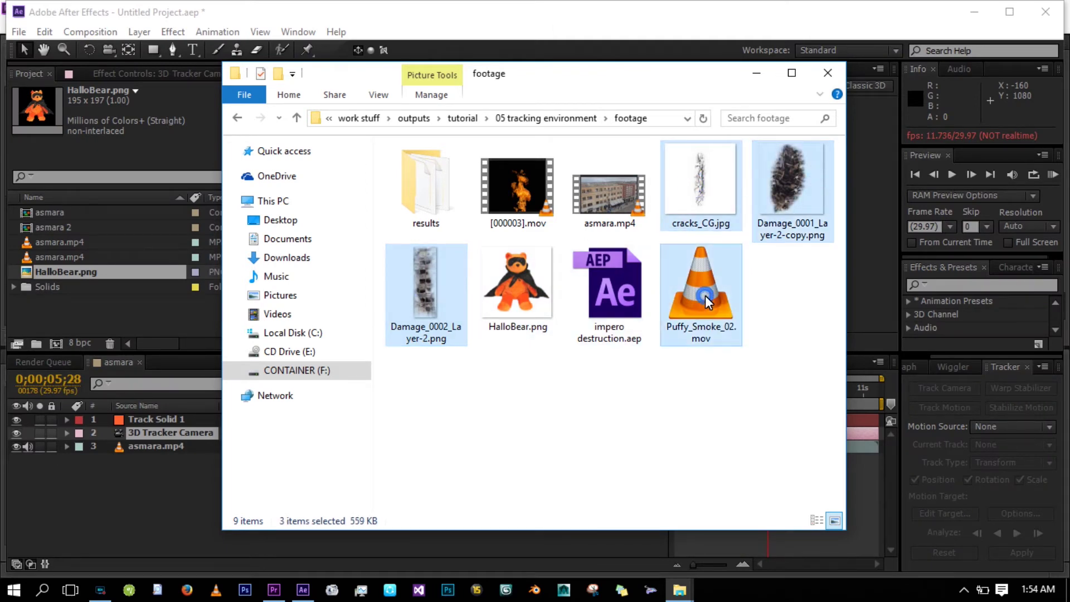
{"action": "left_click", "coordinate": [513, 211], "text": "ctrl"}
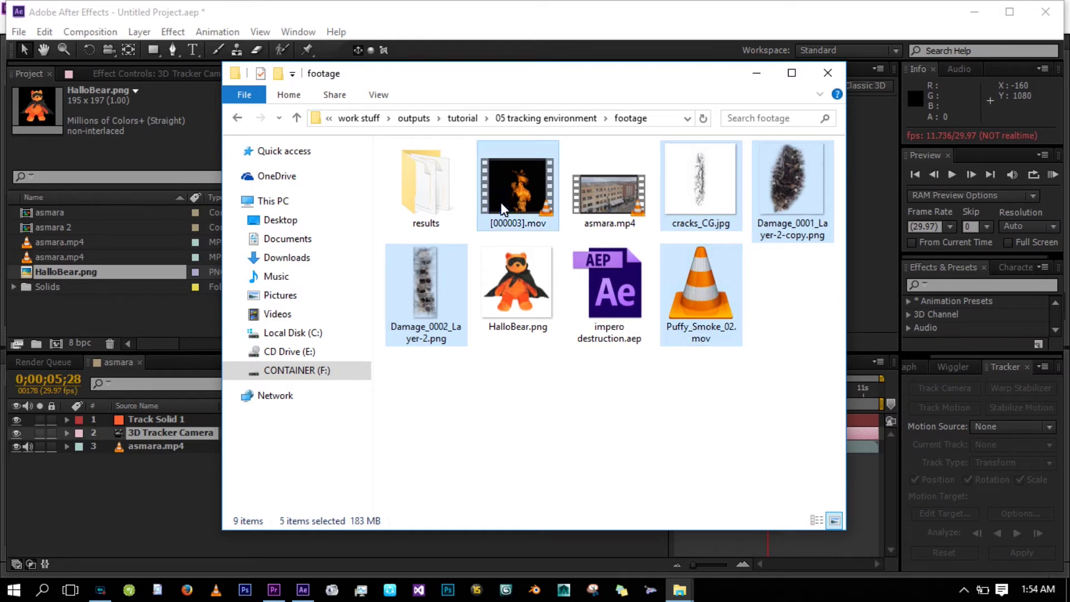
{"action": "left_click_drag", "start_coordinate": [513, 189], "coordinate": [105, 315]}
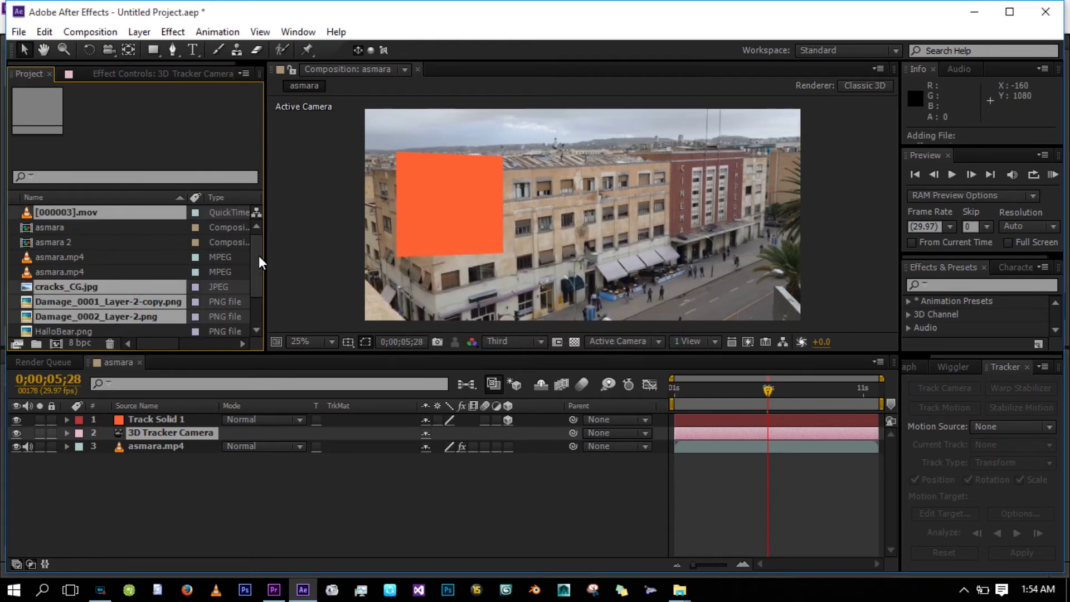
Step: Replace the source of the Track Solid 1 layer with Damage_0001_Layer-2-copy.png
{"action": "left_click_drag", "start_coordinate": [258, 255], "coordinate": [256, 266]}
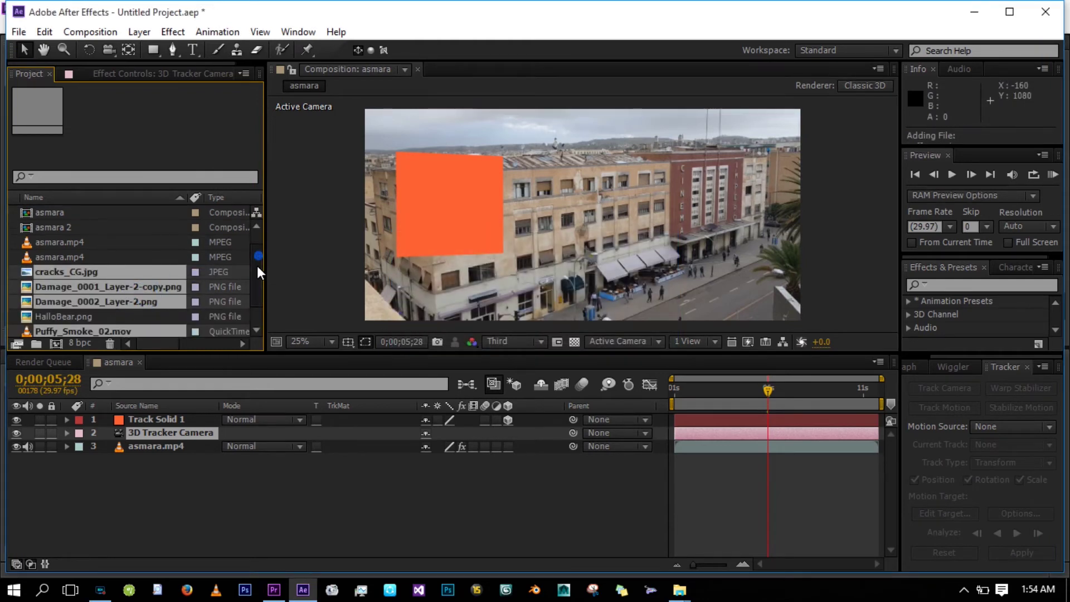
{"action": "left_click", "coordinate": [139, 314]}
{"action": "left_click", "coordinate": [74, 294]}
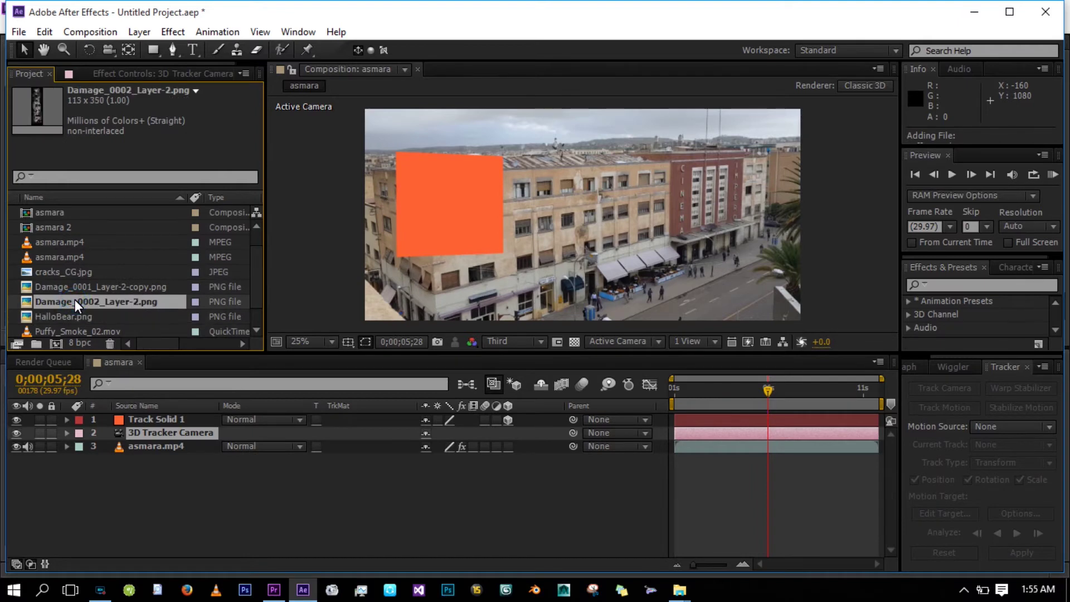
{"action": "scroll", "coordinate": [74, 299], "scroll_direction": "down", "scroll_amount": 2}
{"action": "left_click", "coordinate": [158, 492]}
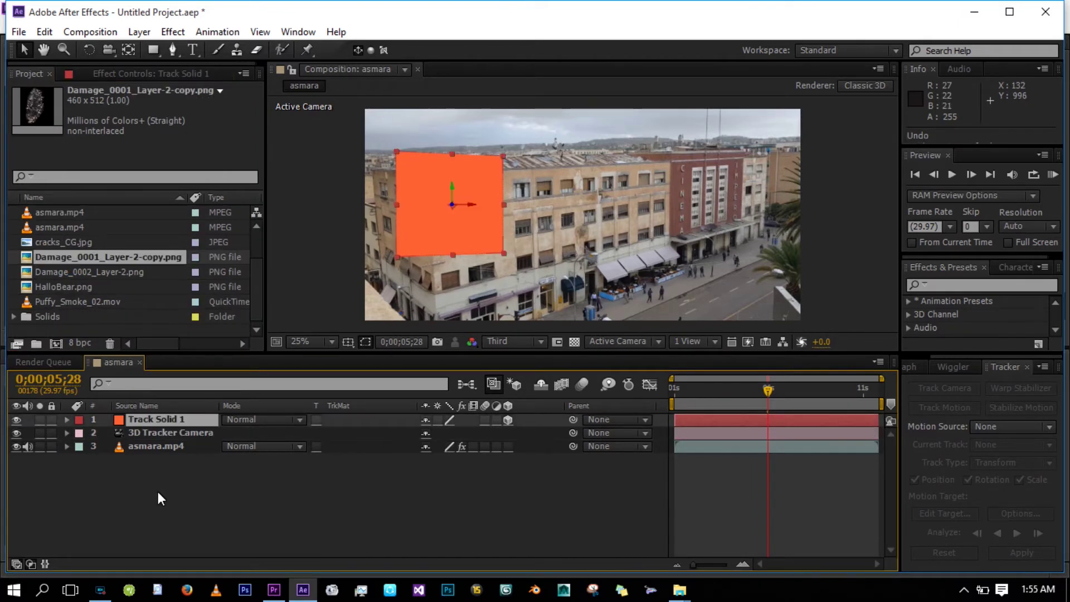
{"action": "left_click", "coordinate": [149, 421]}
{"action": "left_click_drag", "start_coordinate": [27, 259], "coordinate": [438, 203]}
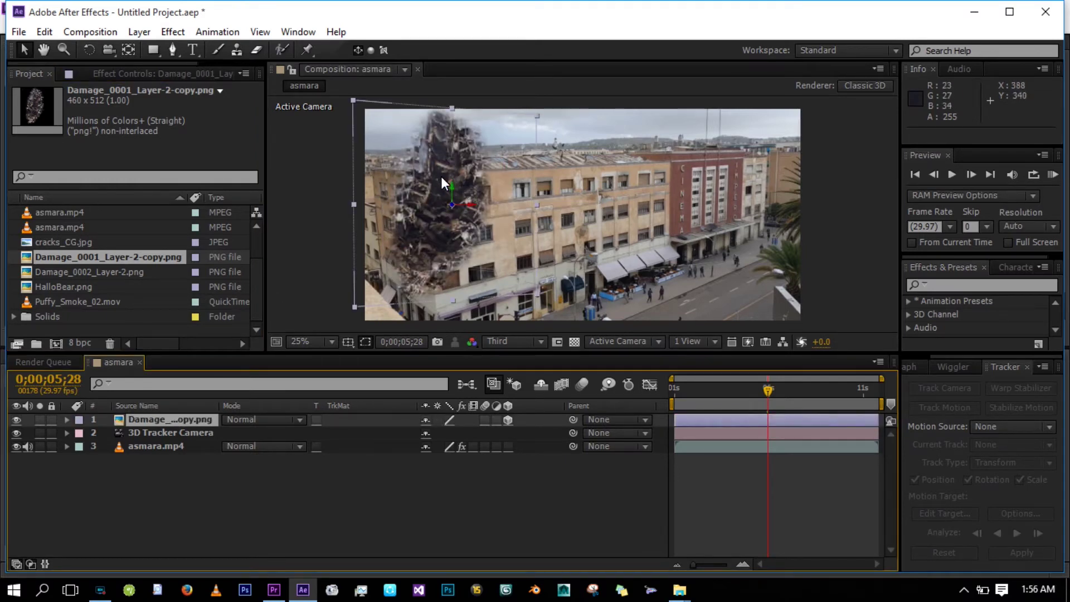
Step: Scrub the composition between 0;00;04;02 and 0;00;06;04 to check how the damage image sticks to the building
{"action": "left_click", "coordinate": [753, 389]}
{"action": "left_click_drag", "start_coordinate": [745, 389], "coordinate": [744, 389]}
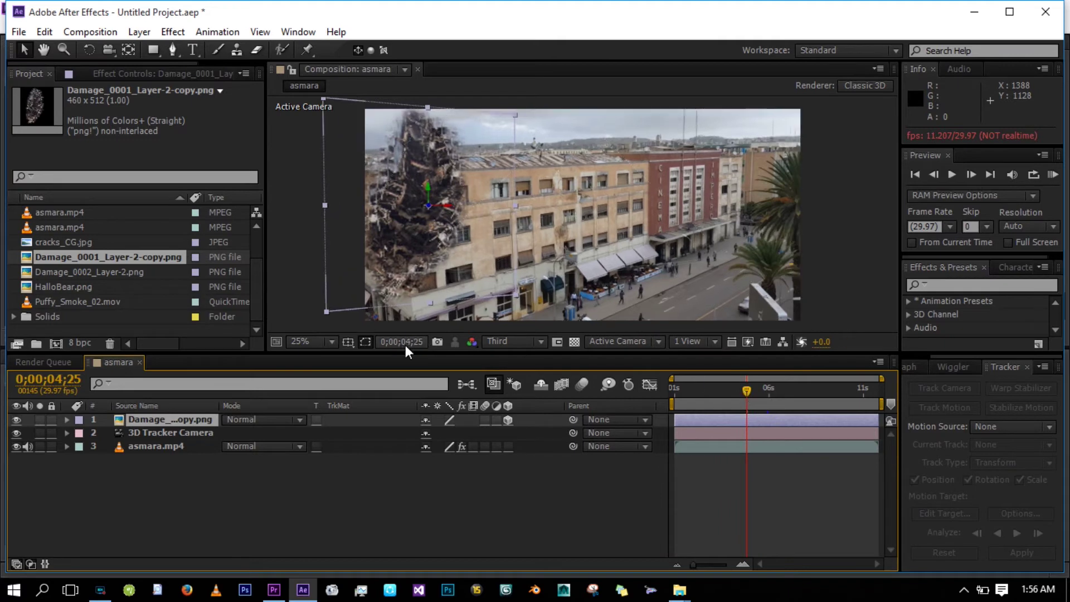
{"action": "left_click", "coordinate": [732, 383]}
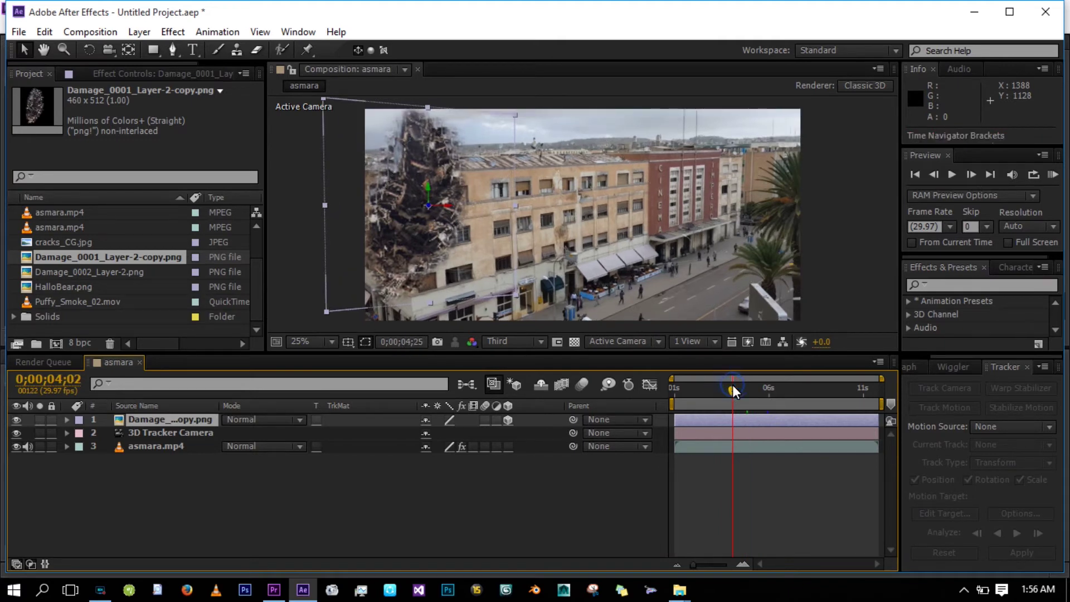
{"action": "left_click", "coordinate": [771, 390]}
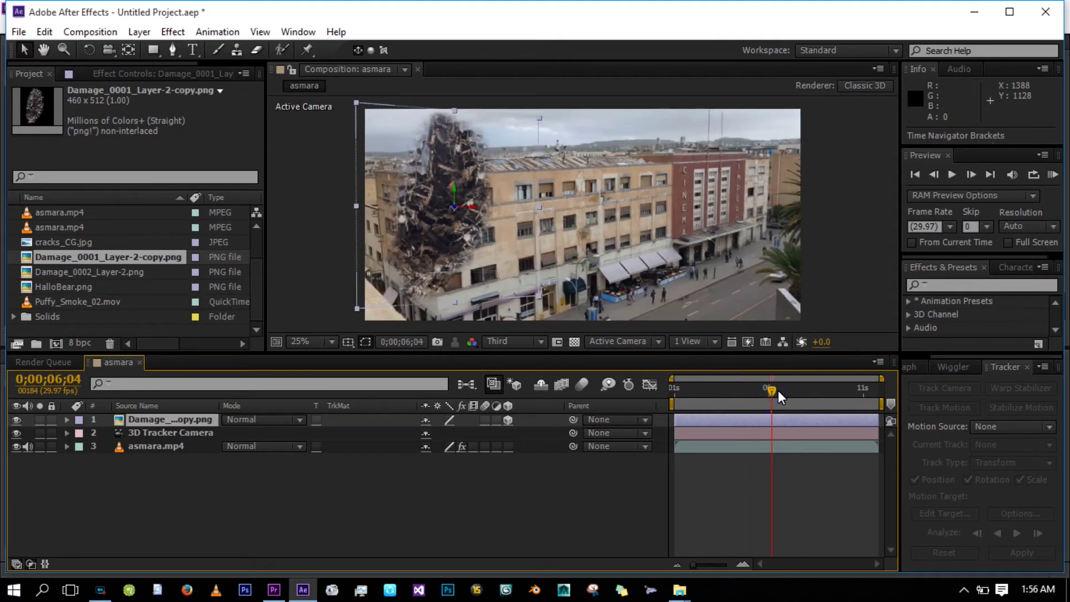
Step: Scale the damage image layer to 51% and lower it slightly so it sits within the corner facade below the roofline
{"action": "key", "text": "s"}
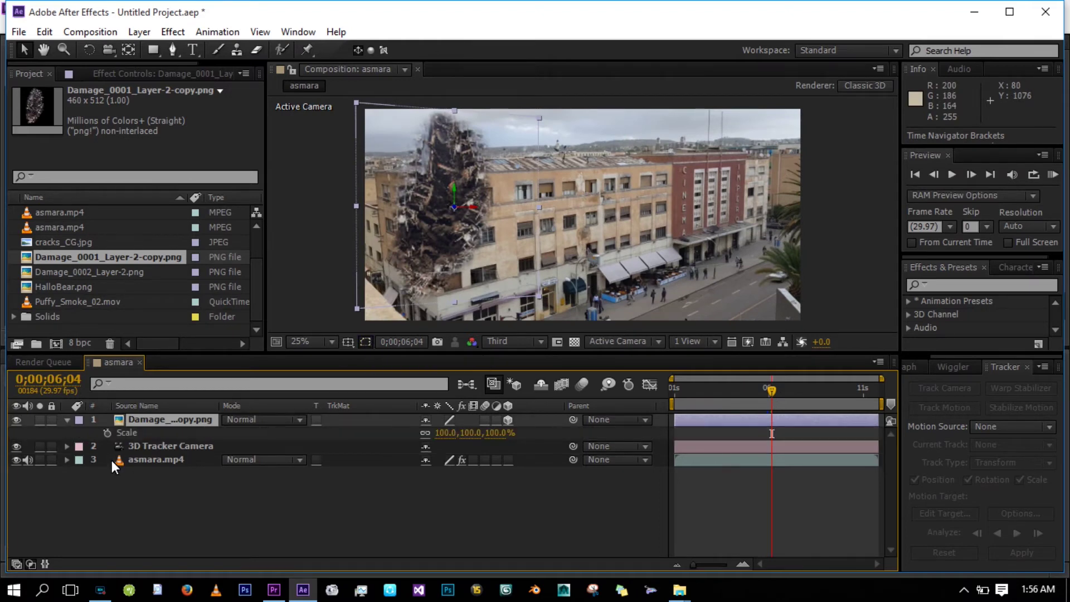
{"action": "left_click_drag", "start_coordinate": [500, 432], "coordinate": [487, 433]}
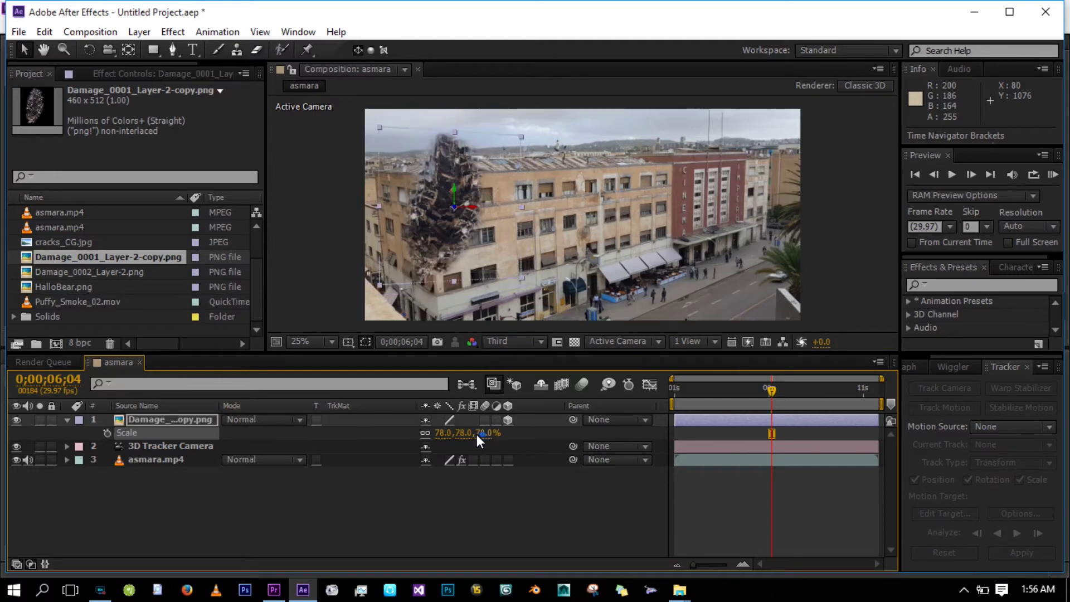
{"action": "left_click_drag", "start_coordinate": [470, 435], "coordinate": [459, 433]}
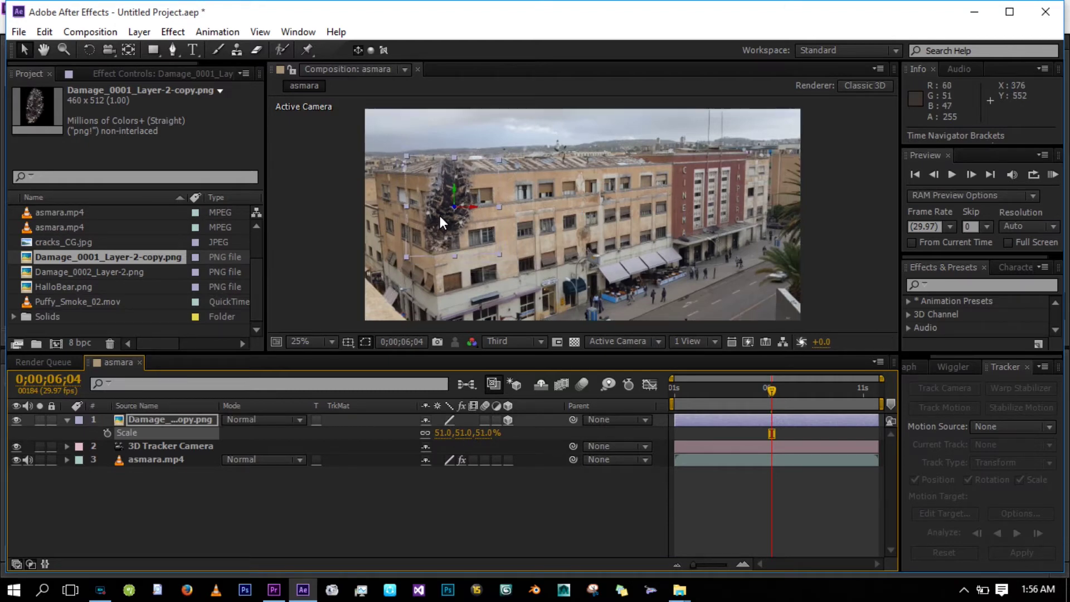
{"action": "mouse_move", "coordinate": [454, 185]}
{"action": "left_mouse_down"}
{"action": "mouse_move", "coordinate": [456, 214]}
{"action": "mouse_move", "coordinate": [456, 204]}
{"action": "left_mouse_up"}
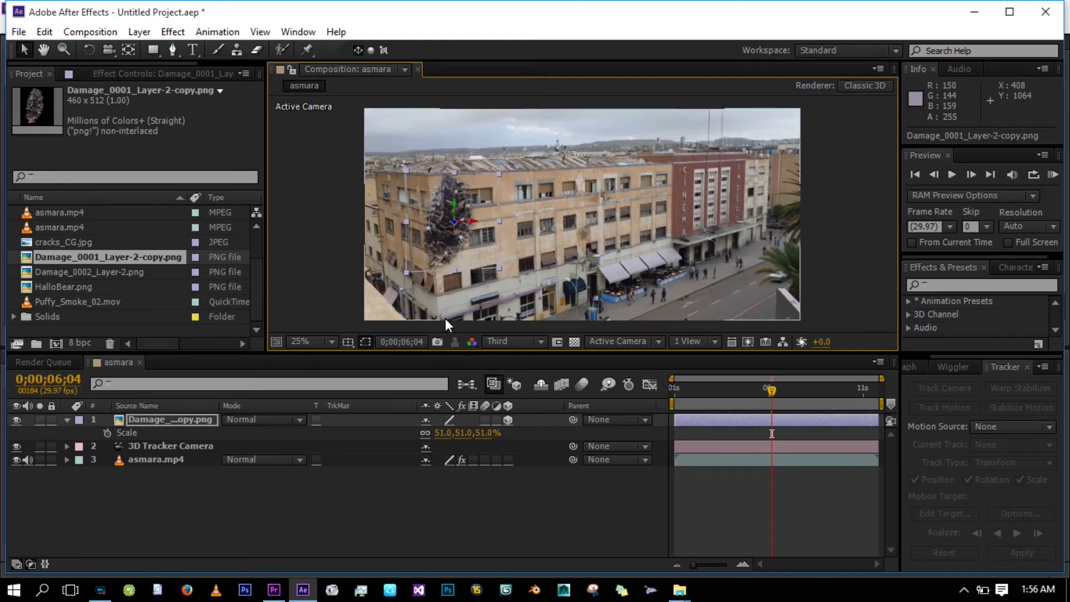
{"action": "left_click", "coordinate": [397, 512]}
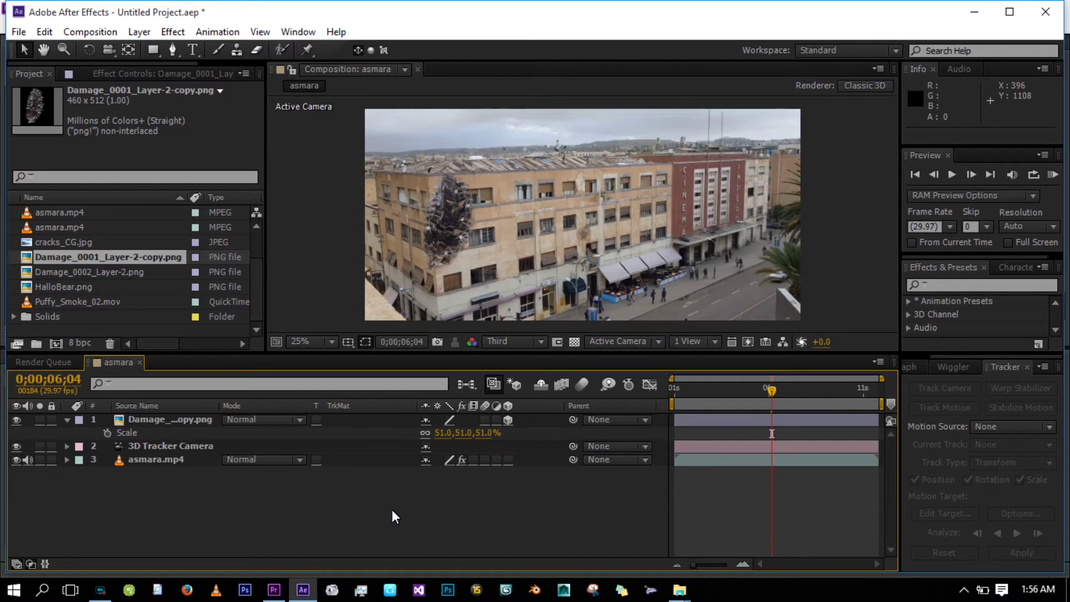
Step: Create a solid from the 3D Camera Tracker point on the asmara.mp4 facade, just beside the lower part of the existing corner damage
{"action": "key", "text": "h"}
{"action": "key", "text": "v"}
{"action": "left_click", "coordinate": [44, 272]}
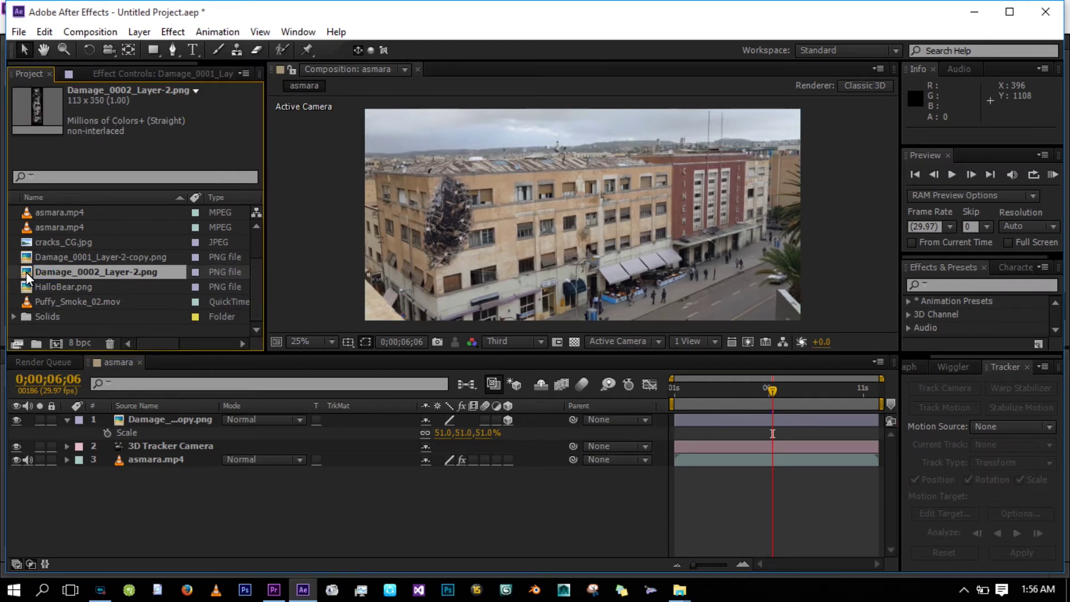
{"action": "left_click", "coordinate": [159, 459]}
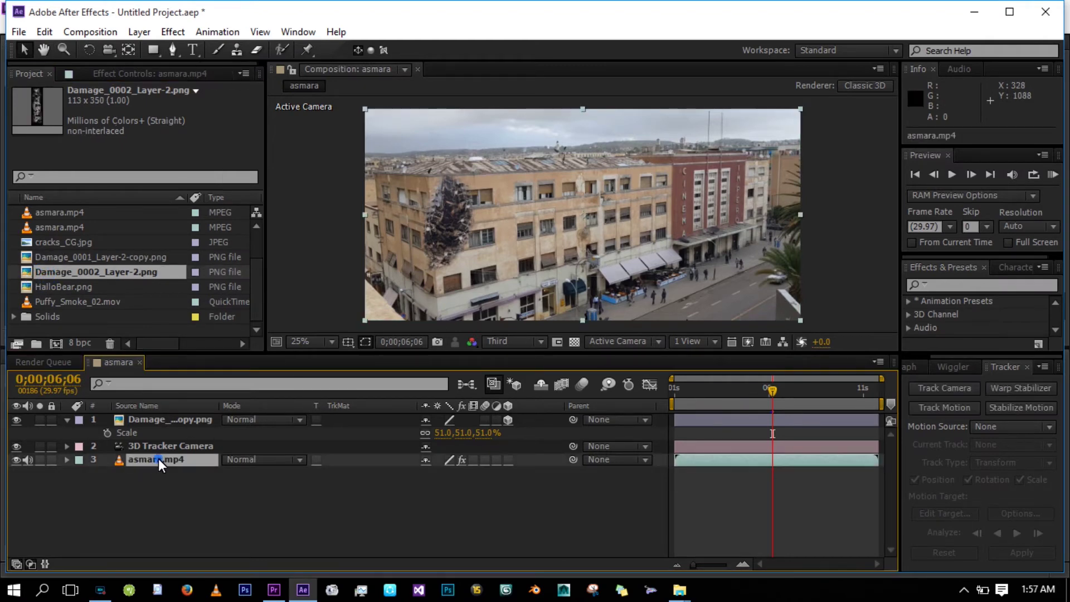
{"action": "left_click", "coordinate": [116, 75]}
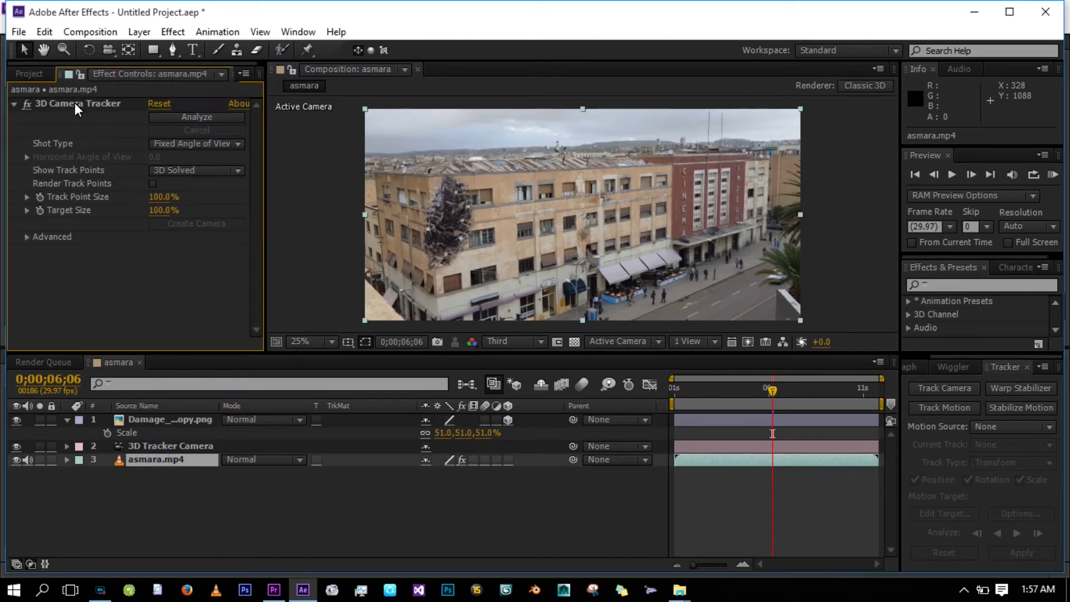
{"action": "left_click", "coordinate": [92, 104]}
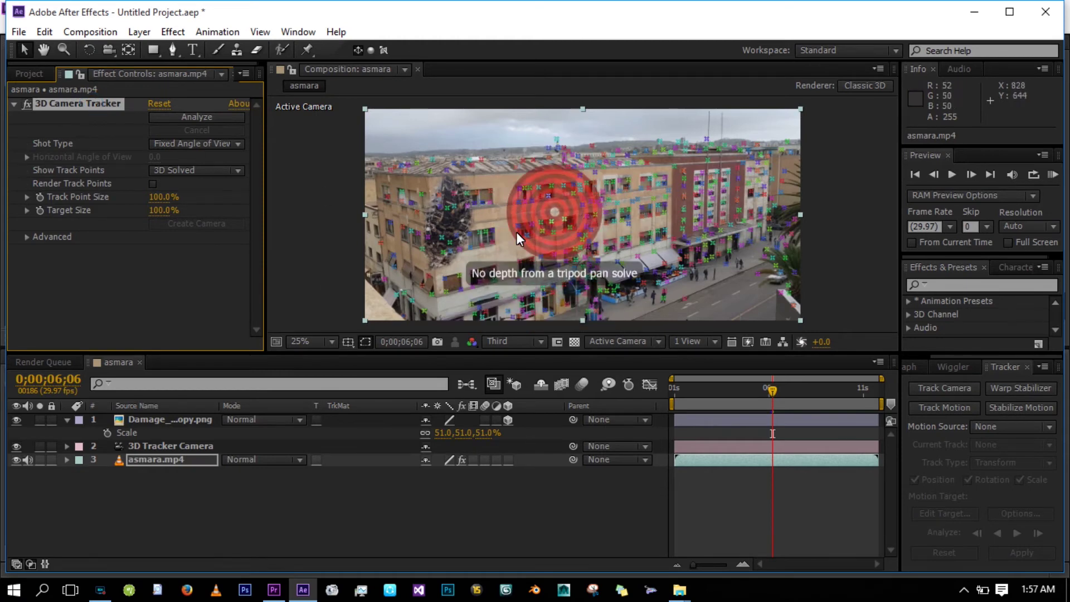
{"action": "right_click", "coordinate": [470, 248]}
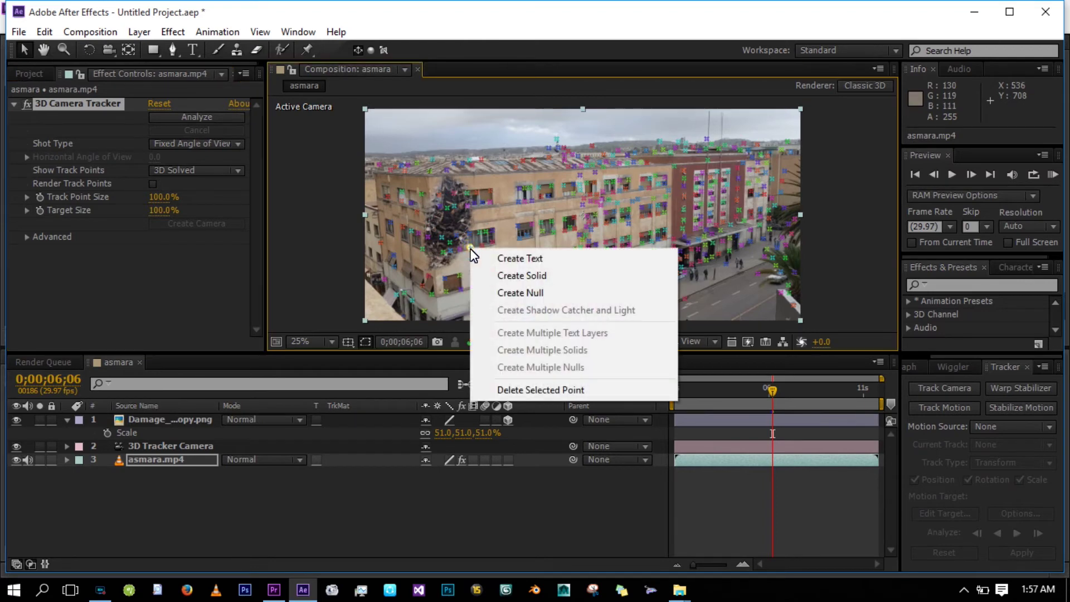
{"action": "left_click", "coordinate": [509, 276]}
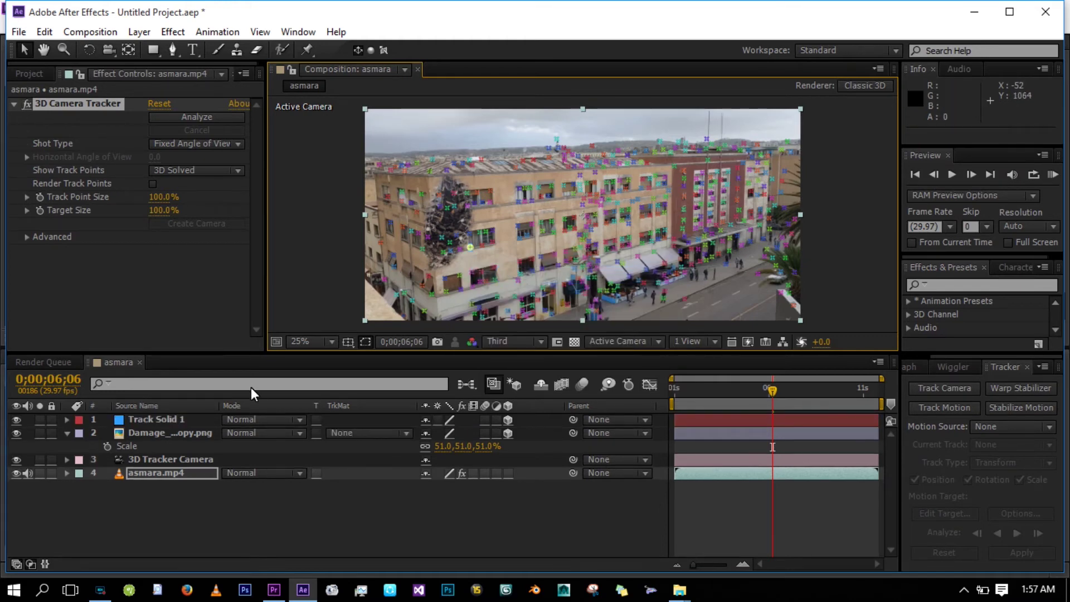
Step: Replace the source of the Track Solid 1 layer with Damage_0002_Layer-2.png
{"action": "left_click", "coordinate": [149, 421]}
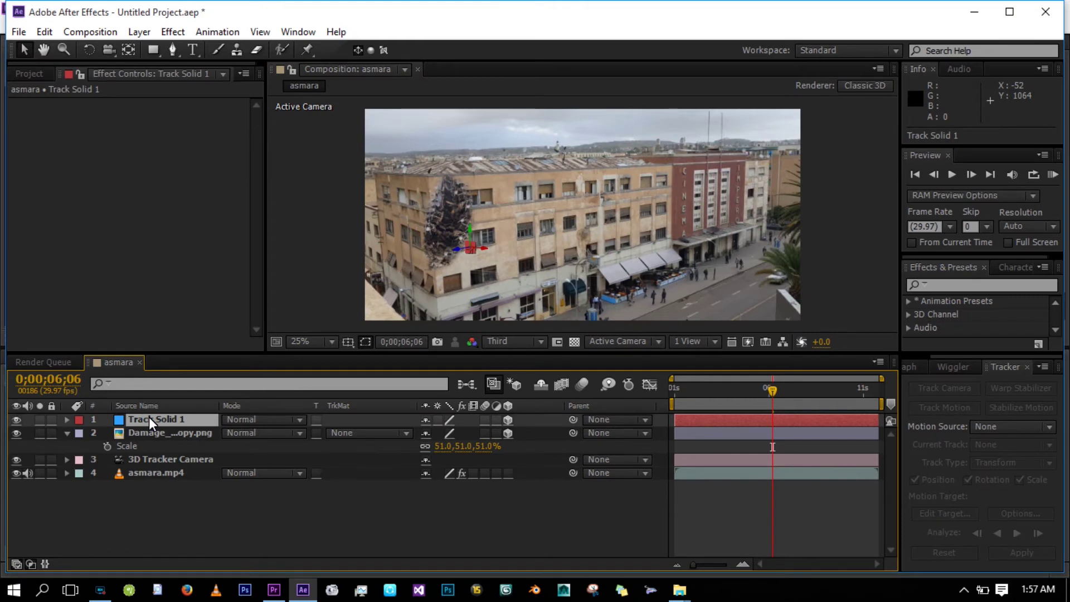
{"action": "key", "text": "s"}
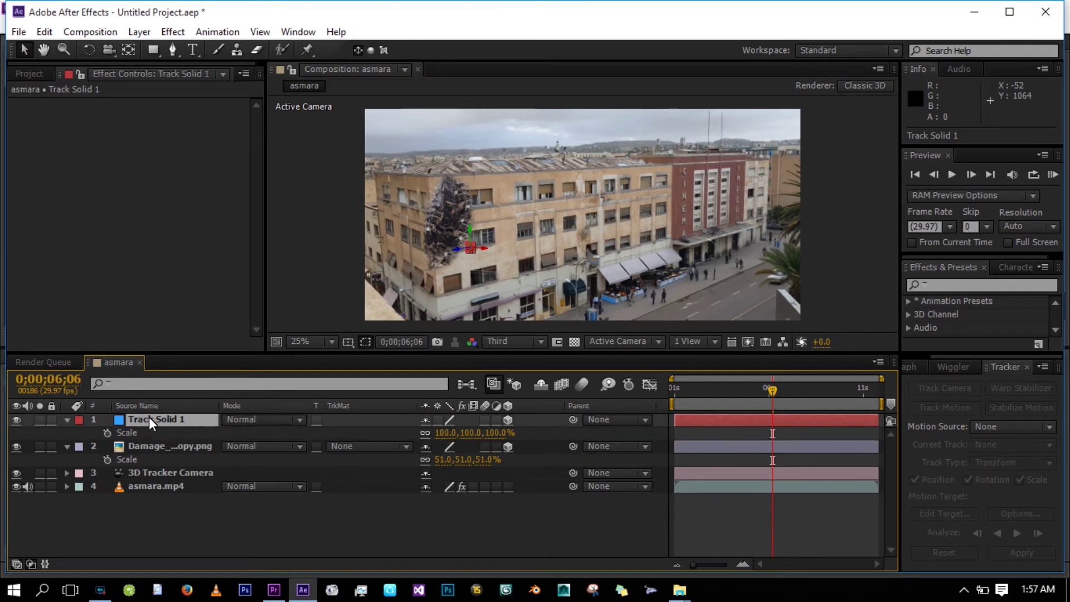
{"action": "left_click", "coordinate": [67, 419]}
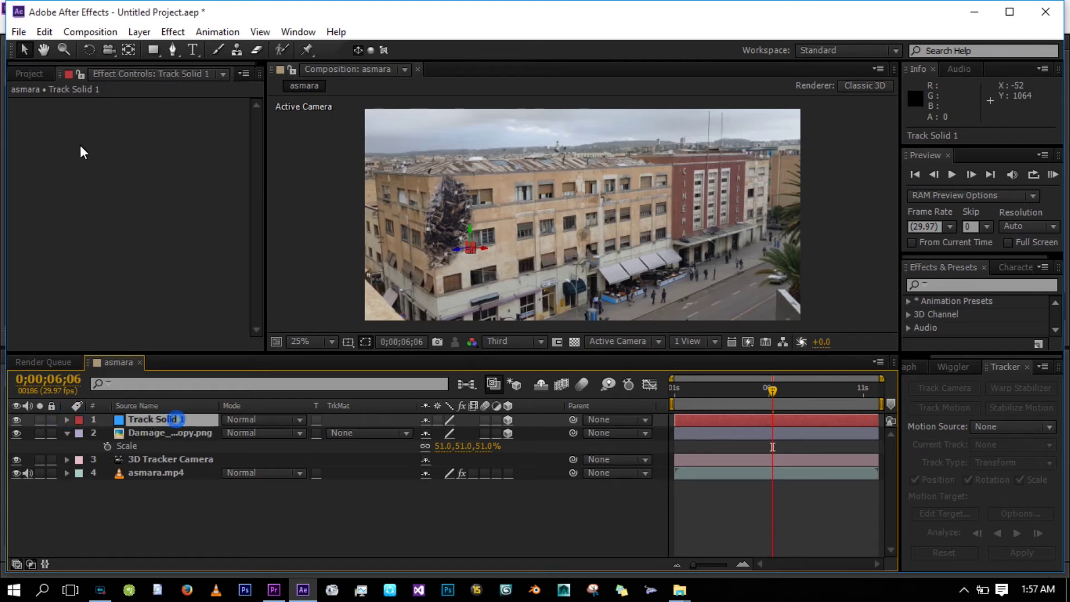
{"action": "left_click", "coordinate": [28, 73]}
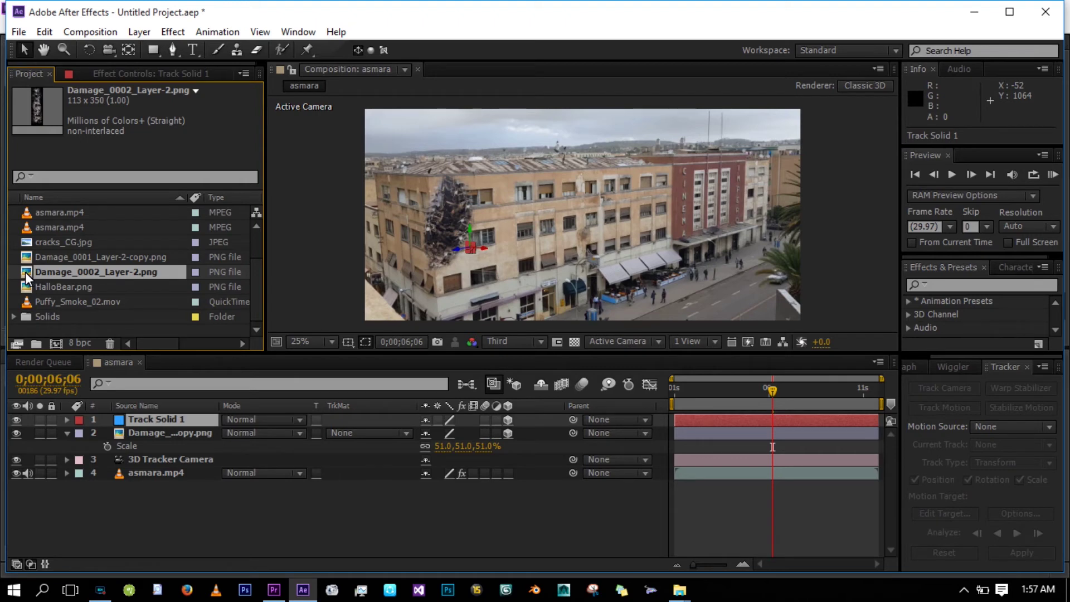
{"action": "left_click_drag", "start_coordinate": [24, 272], "coordinate": [471, 247]}
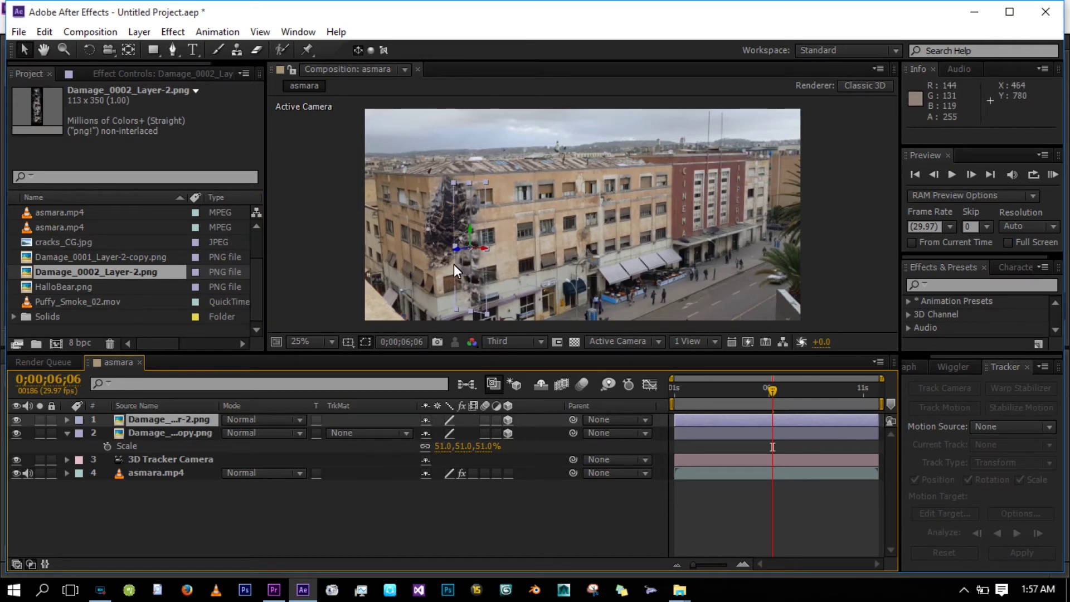
Step: Rotate the Damage_0002_Layer-2.png layer about its vertical axis to a Y orientation of about 290° so it follows the facade
{"action": "key", "text": "period"}
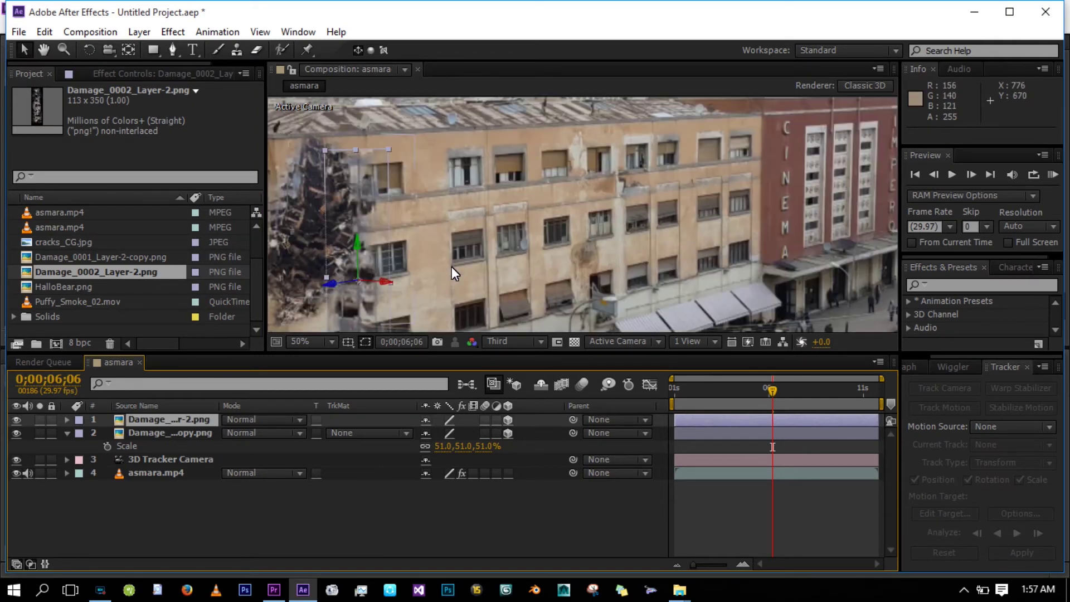
{"action": "left_click", "coordinate": [45, 50]}
{"action": "left_click_drag", "start_coordinate": [464, 292], "coordinate": [606, 193]}
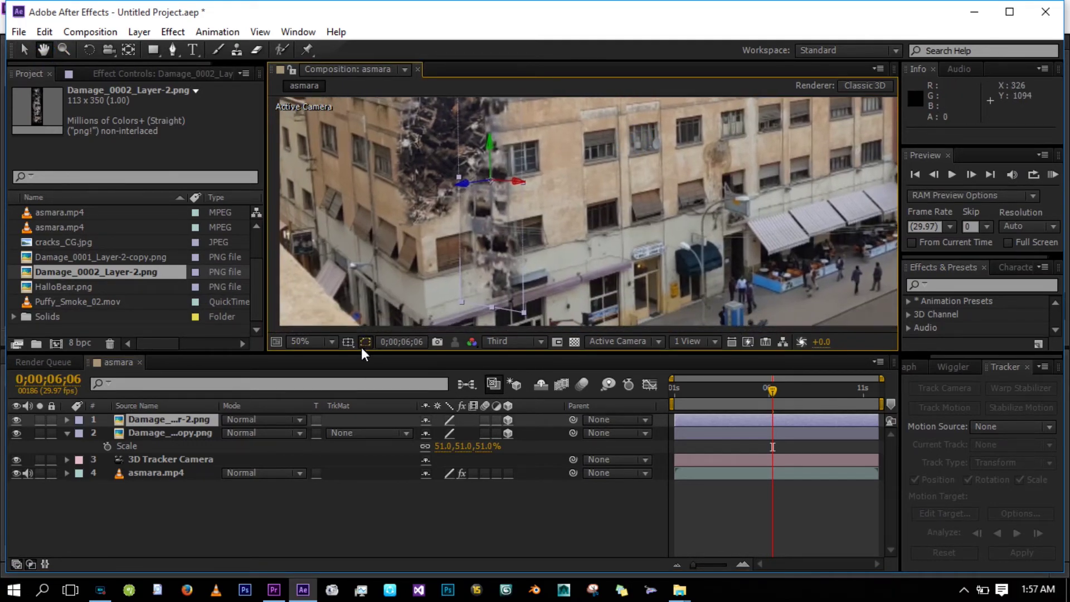
{"action": "key", "text": "s"}
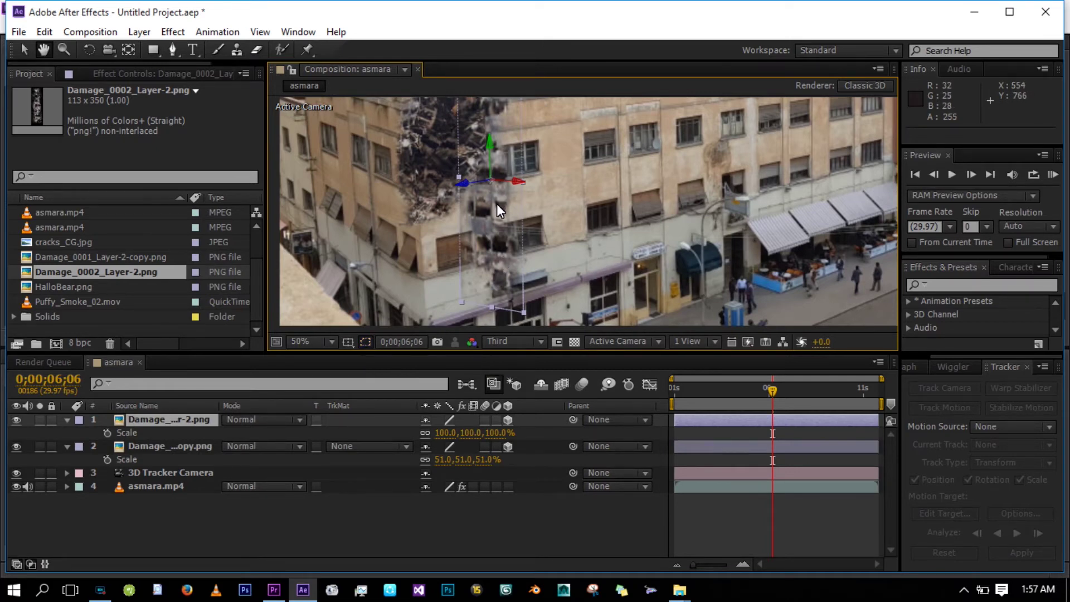
{"action": "key", "text": "r"}
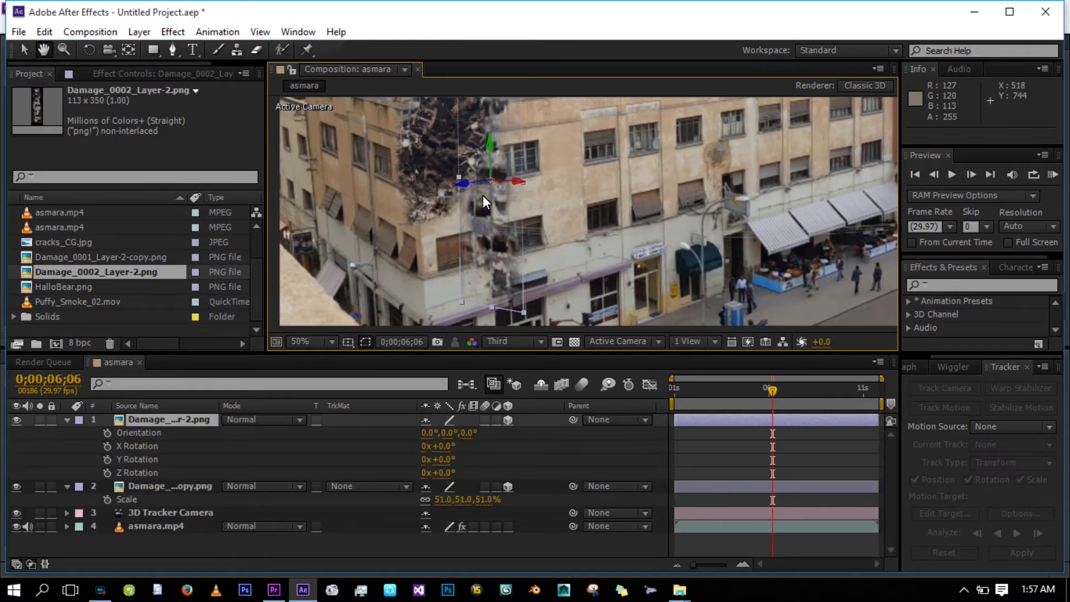
{"action": "left_click", "coordinate": [87, 50]}
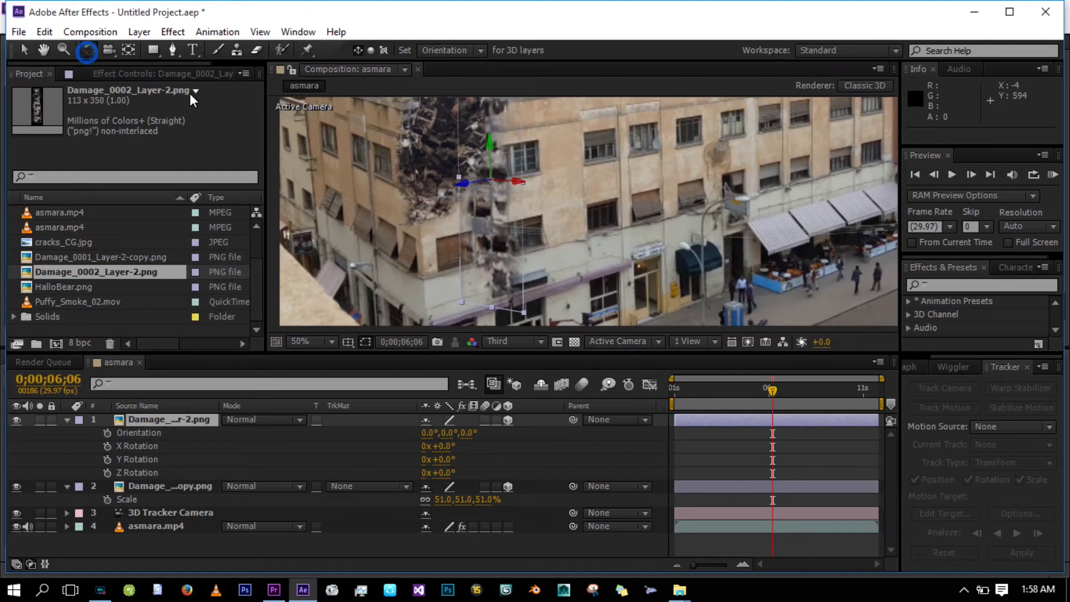
{"action": "left_click_drag", "start_coordinate": [490, 161], "coordinate": [511, 162]}
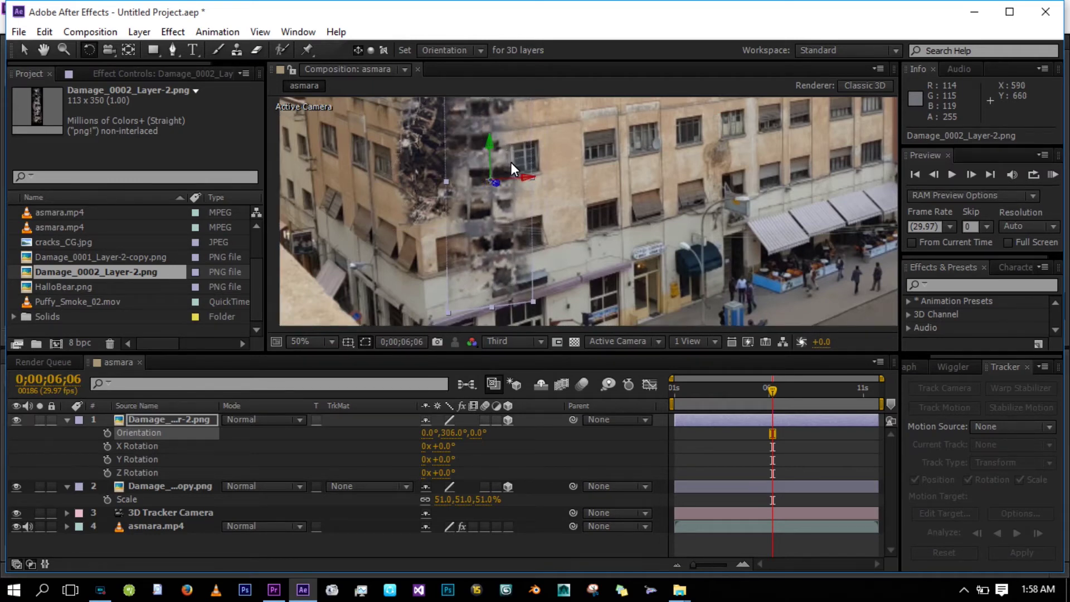
{"action": "left_click_drag", "start_coordinate": [513, 162], "coordinate": [518, 165]}
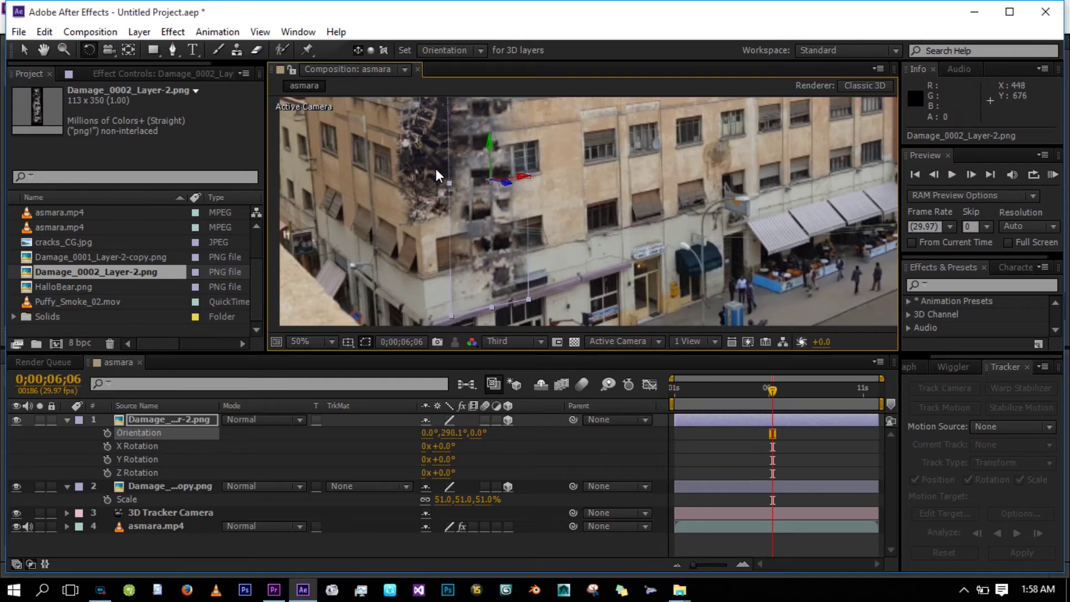
{"action": "key", "text": "comma"}
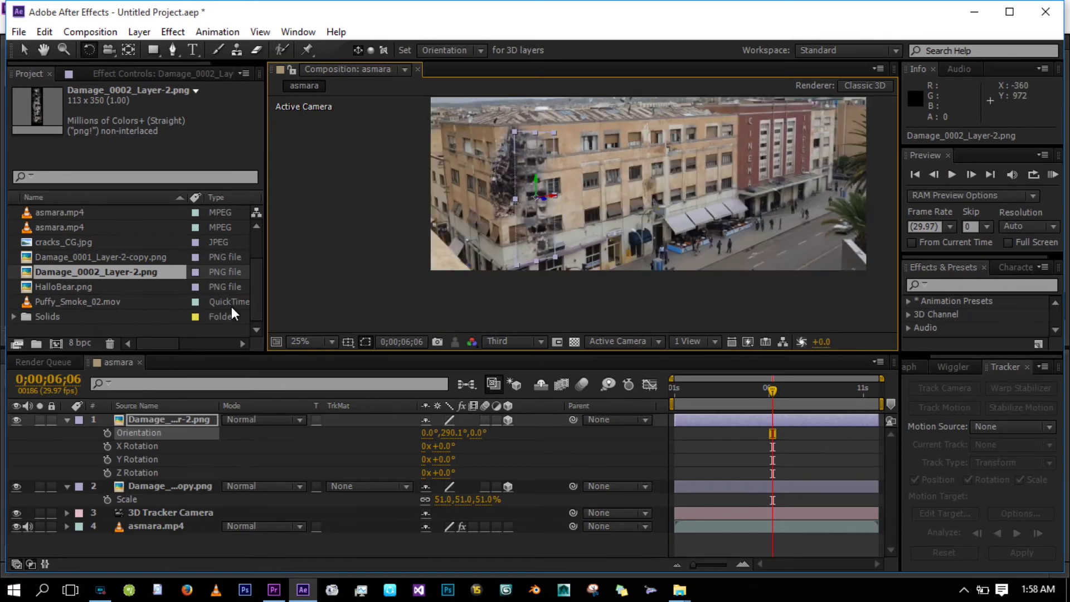
Step: Scale the Damage_0002_Layer-2.png layer to 86%
{"action": "key", "text": "v"}
{"action": "left_click", "coordinate": [174, 416]}
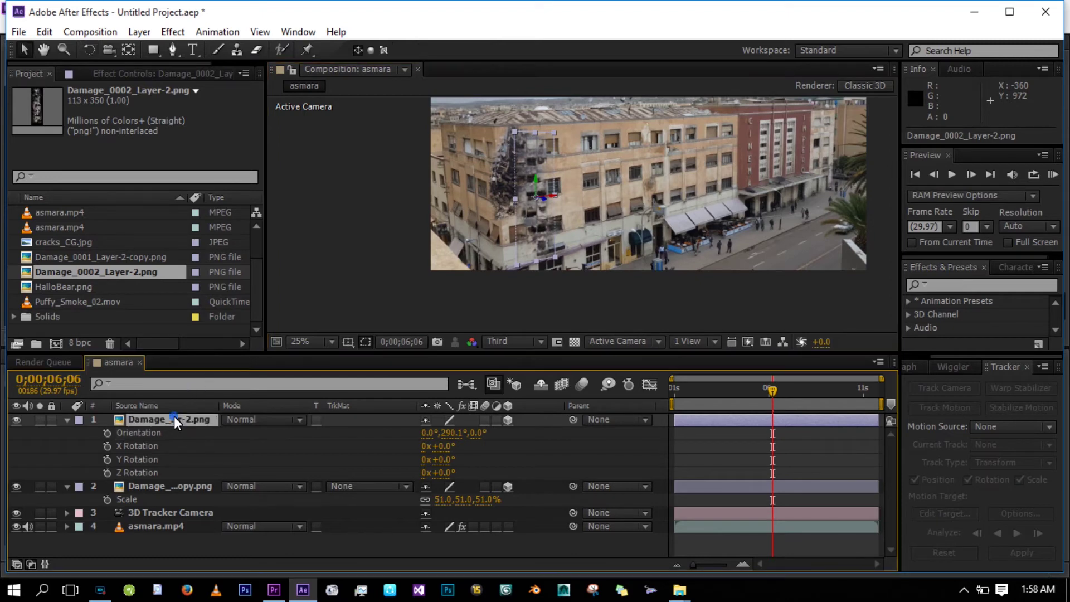
{"action": "key", "text": "s"}
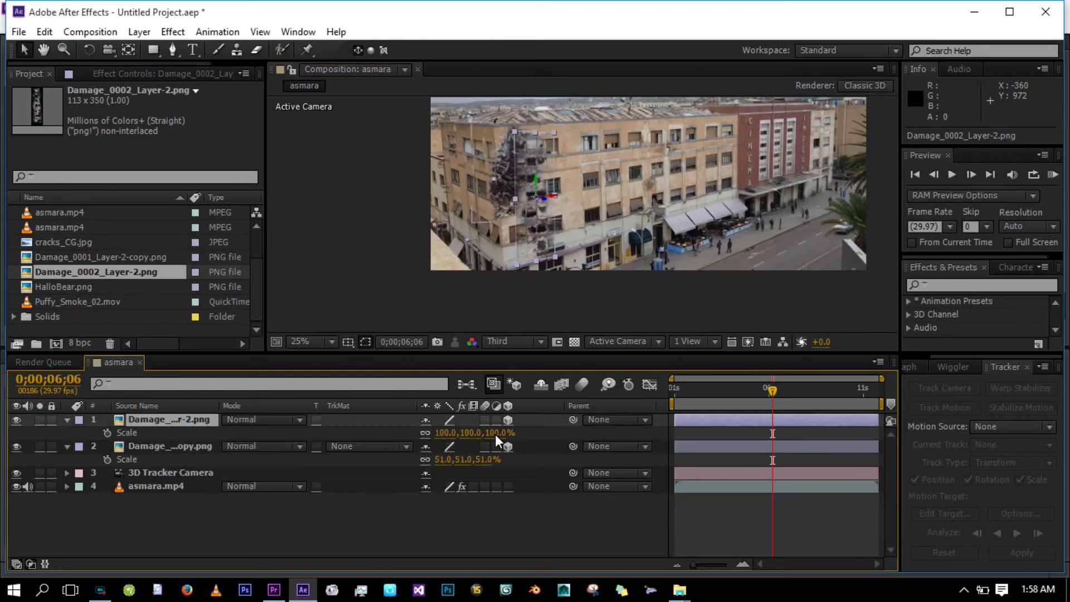
{"action": "left_click_drag", "start_coordinate": [499, 433], "coordinate": [487, 433]}
{"action": "key", "text": "Return"}
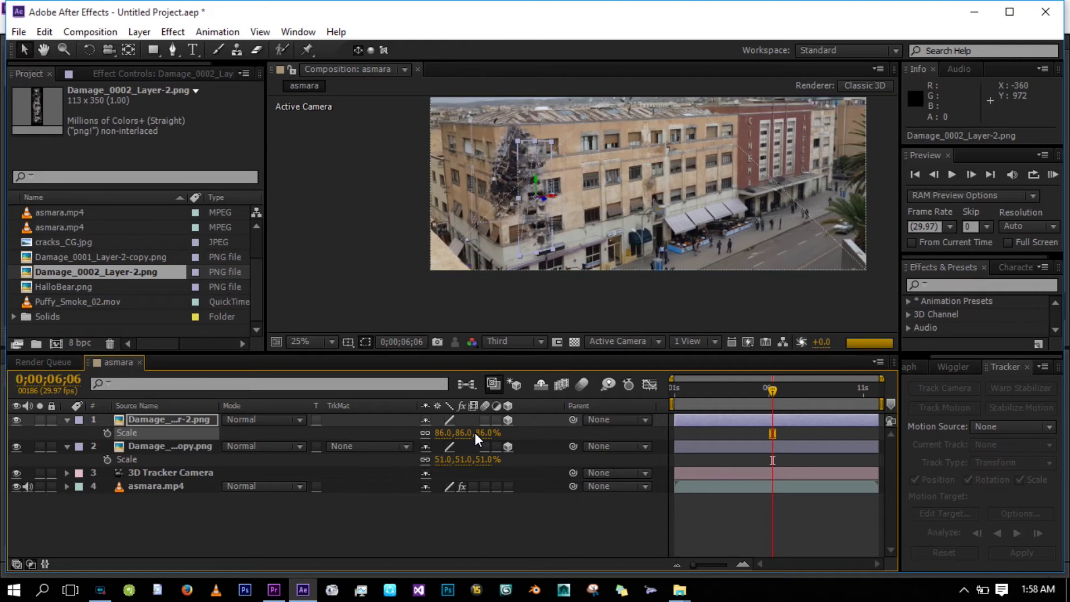
Step: Shift the Damage_0002_Layer-2.png layer slightly toward the building corner so it overlaps the first damage image, and deselect it
{"action": "left_click", "coordinate": [543, 198]}
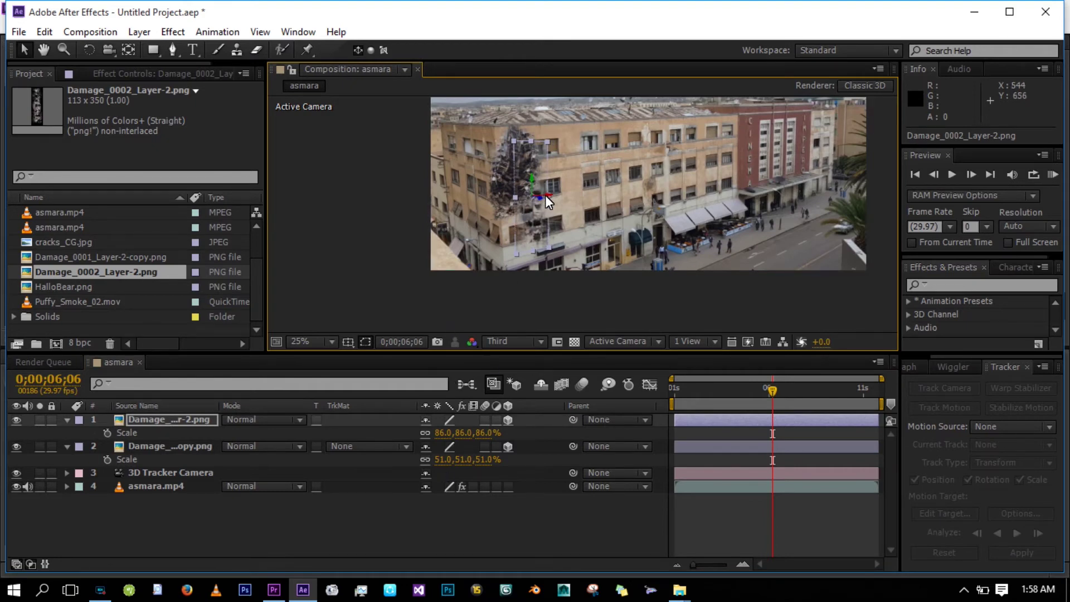
{"action": "left_click_drag", "start_coordinate": [542, 197], "coordinate": [541, 199]}
{"action": "key", "text": "shift+Left"}
{"action": "key", "text": "shift+Left"}
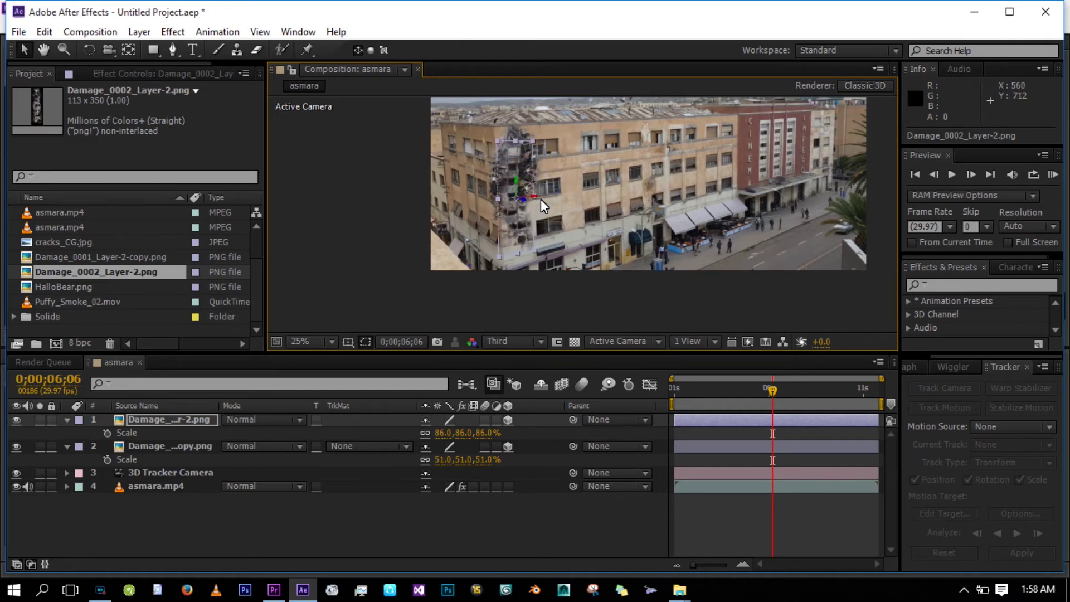
{"action": "key", "text": "shift+Right"}
{"action": "key", "text": "shift+Right"}
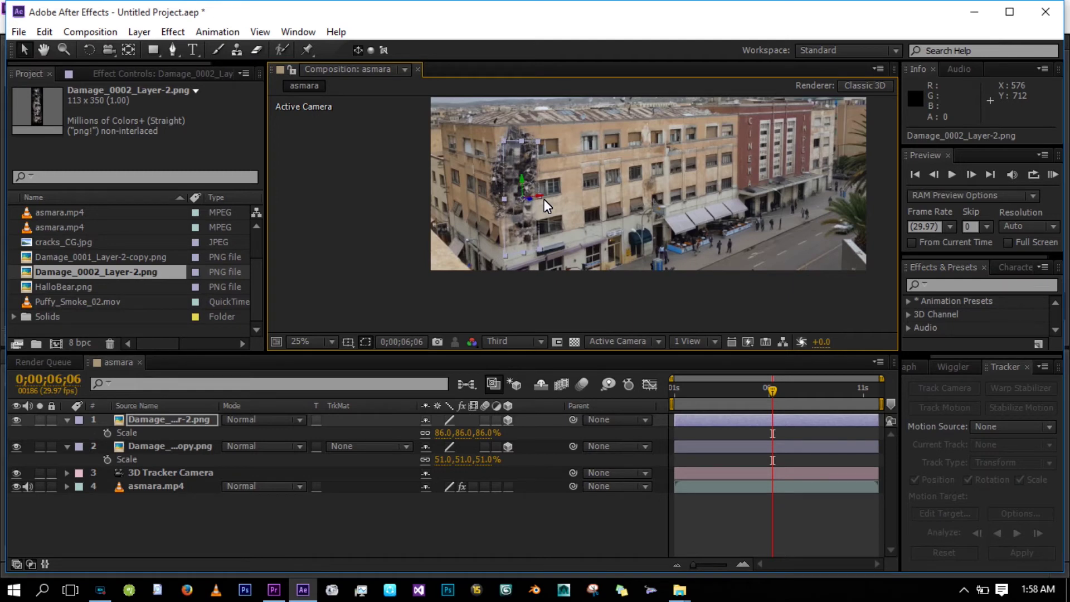
{"action": "left_click", "coordinate": [457, 252]}
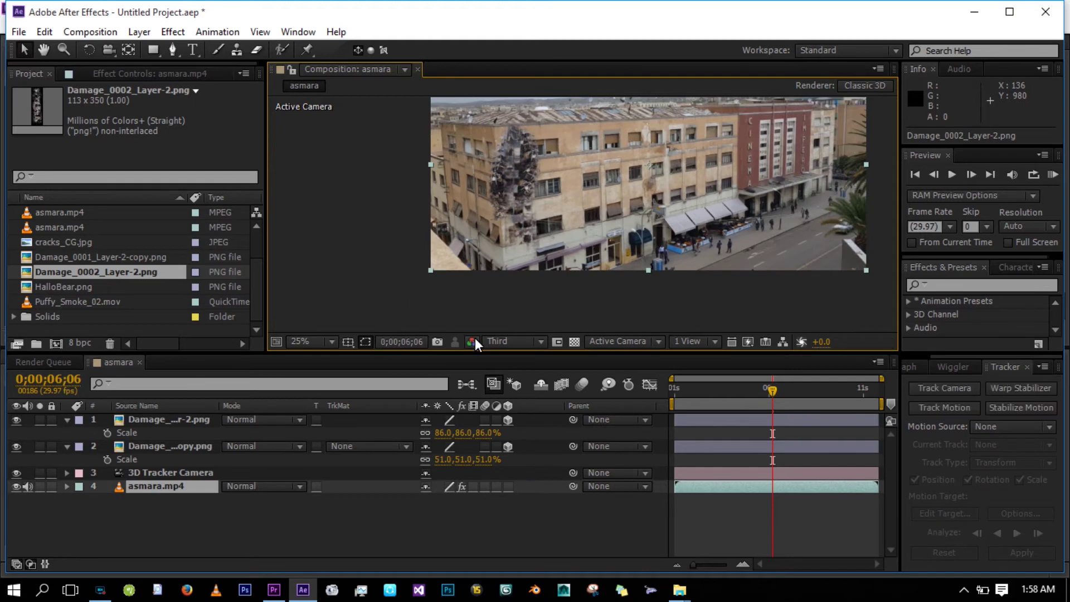
{"action": "left_click", "coordinate": [156, 422]}
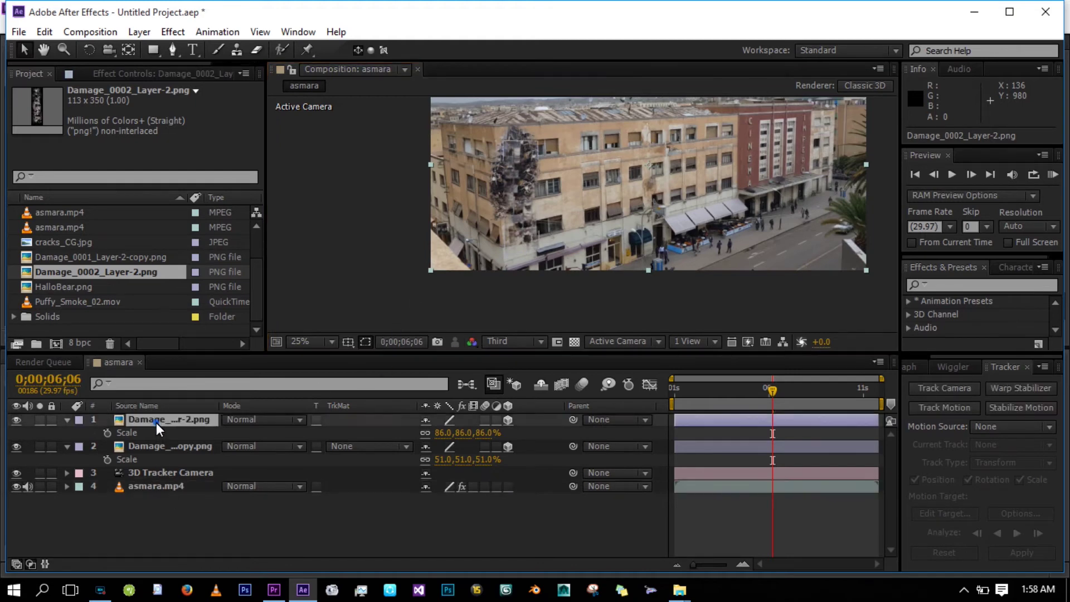
{"action": "left_click_drag", "start_coordinate": [530, 200], "coordinate": [523, 205]}
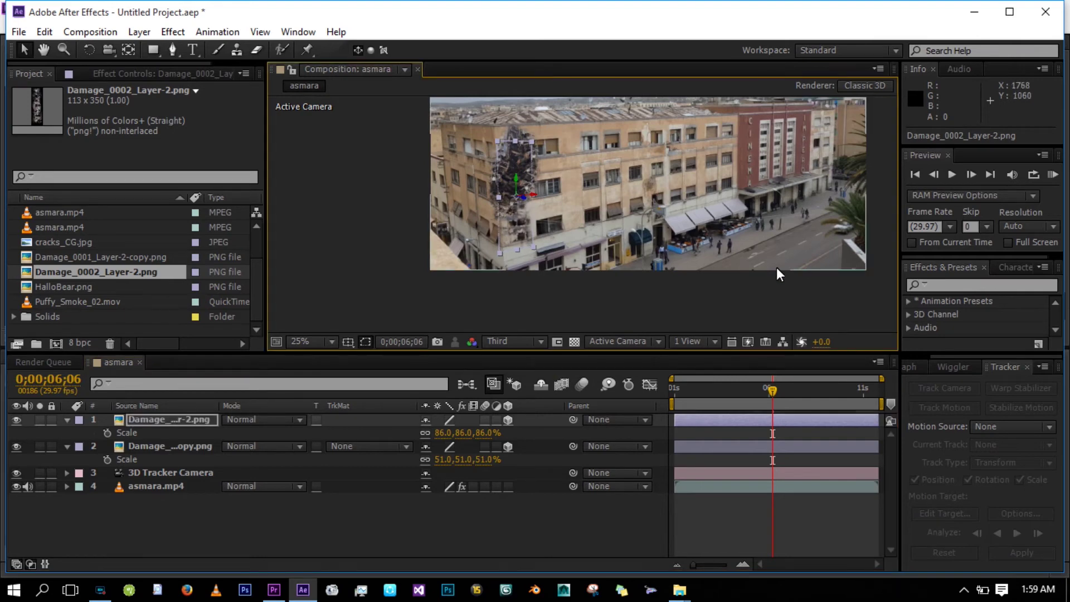
{"action": "left_click", "coordinate": [370, 532]}
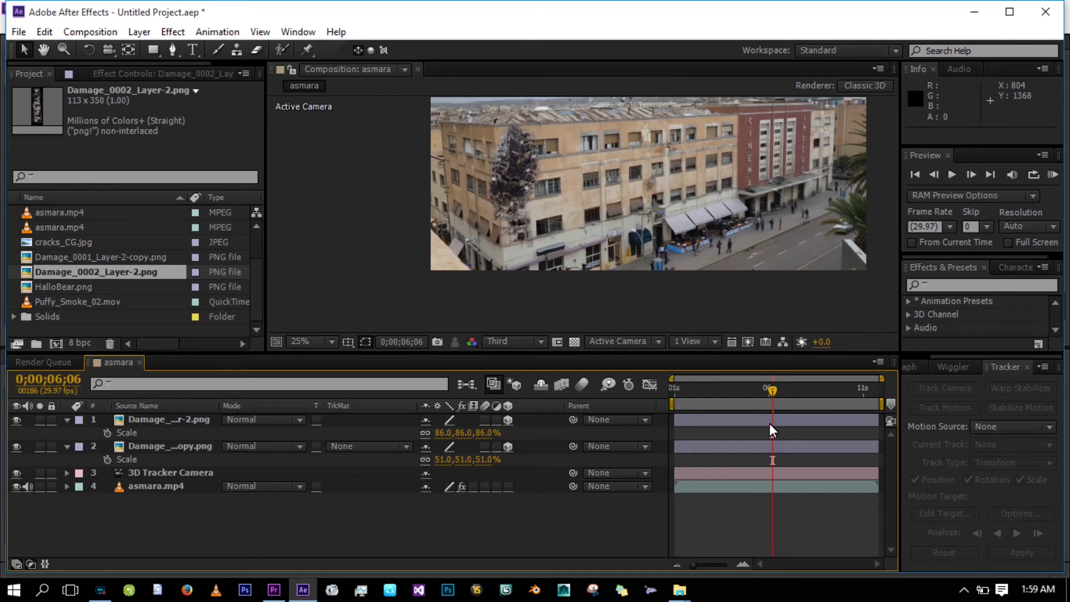
Step: Play the composition from 0;00;06;04 to check how both damage images follow the building, and return to 0;00;05;26
{"action": "left_click", "coordinate": [768, 393]}
{"action": "key", "text": "space"}
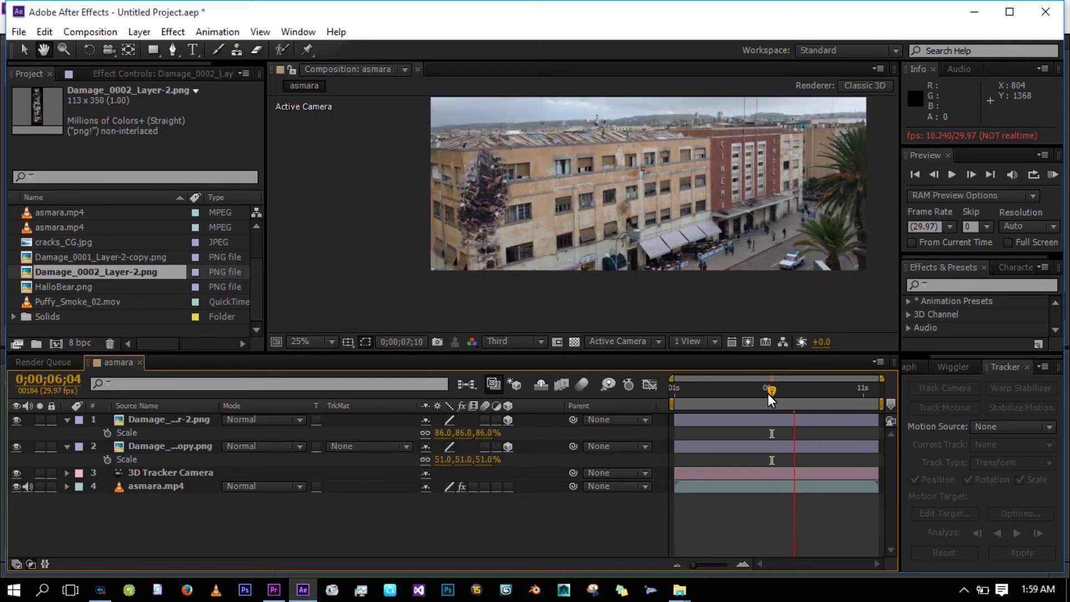
{"action": "key", "text": "space"}
{"action": "left_click", "coordinate": [781, 389]}
{"action": "left_click", "coordinate": [767, 389]}
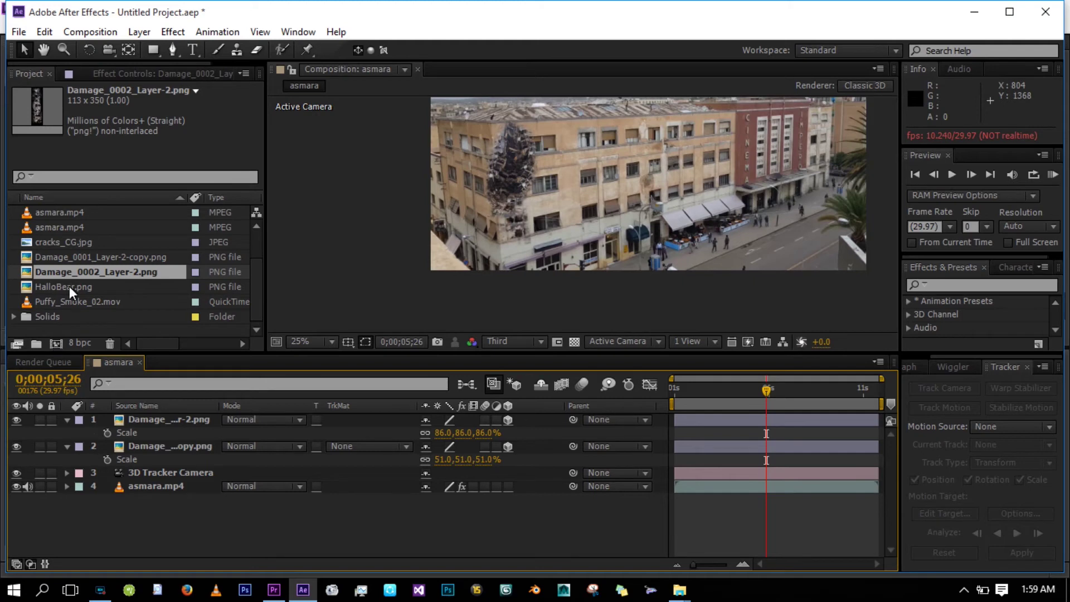
Step: Duplicate the Damage_0001_Layer-2-copy.png layer and replace the duplicate's source with the [000003].mov fire clip
{"action": "left_click", "coordinate": [75, 314]}
{"action": "scroll", "coordinate": [253, 270], "scroll_direction": "up", "scroll_amount": 1}
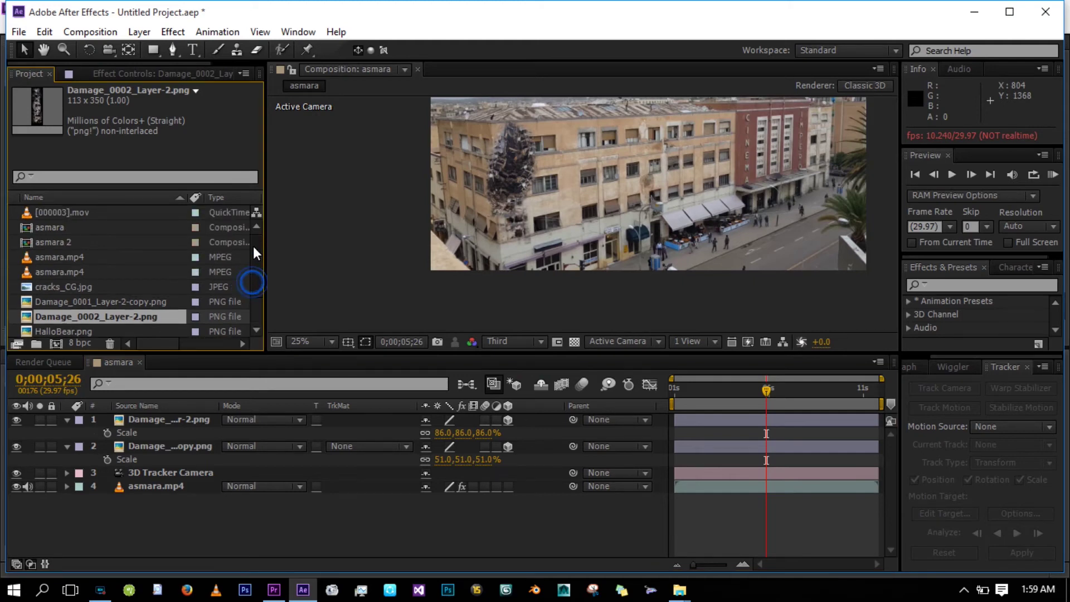
{"action": "left_click", "coordinate": [51, 216]}
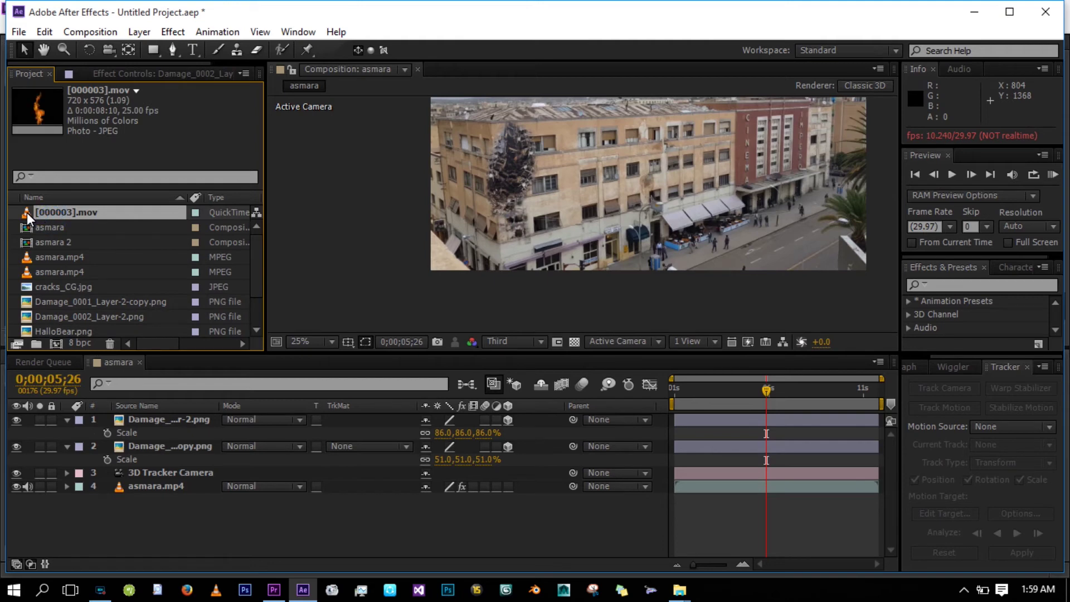
{"action": "left_click", "coordinate": [169, 491]}
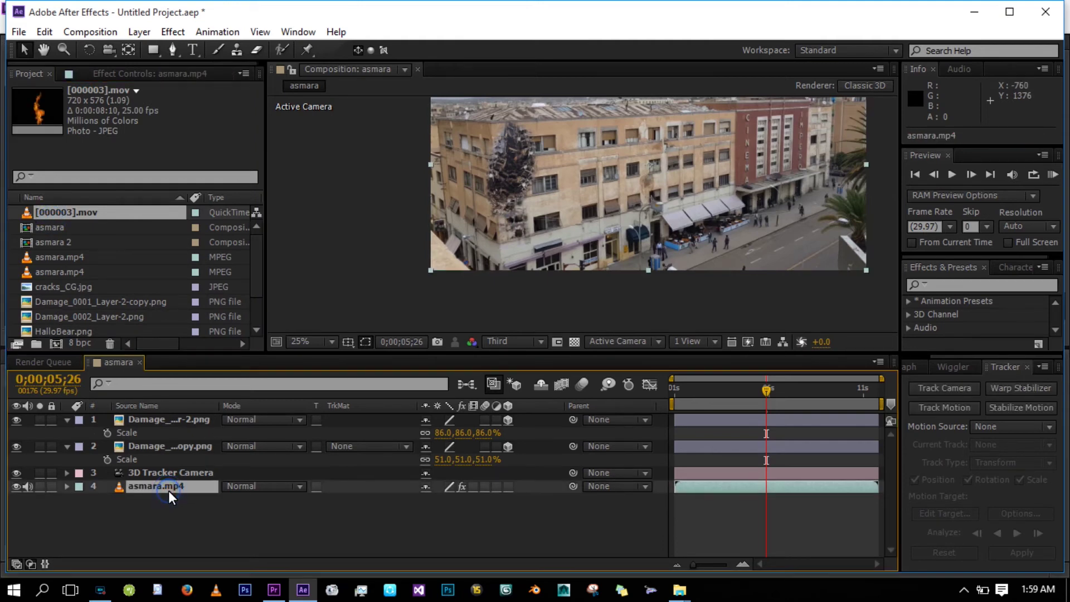
{"action": "left_click", "coordinate": [150, 510]}
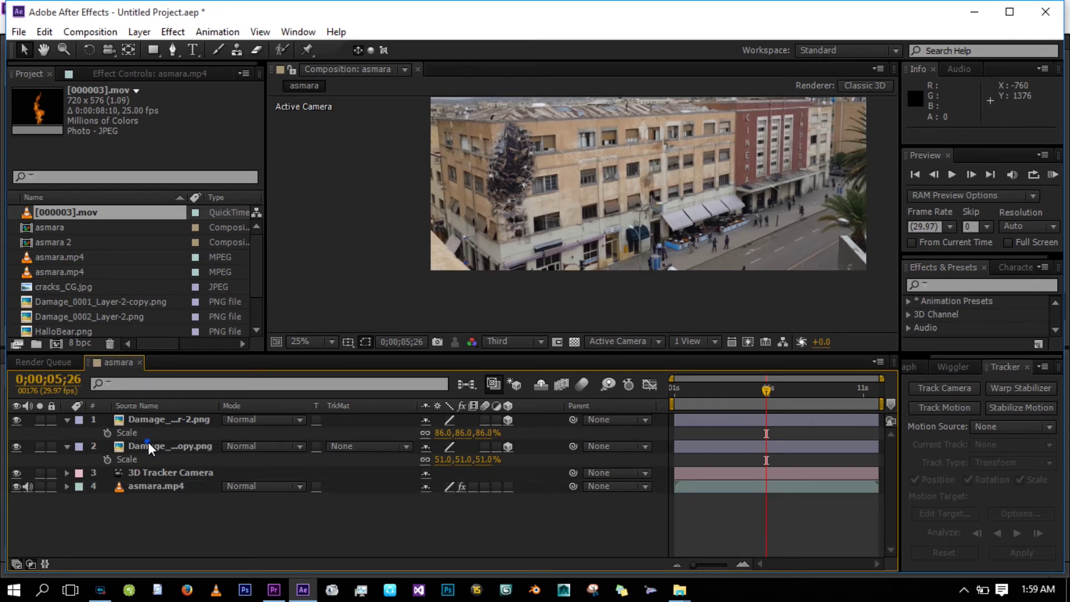
{"action": "left_click", "coordinate": [149, 445]}
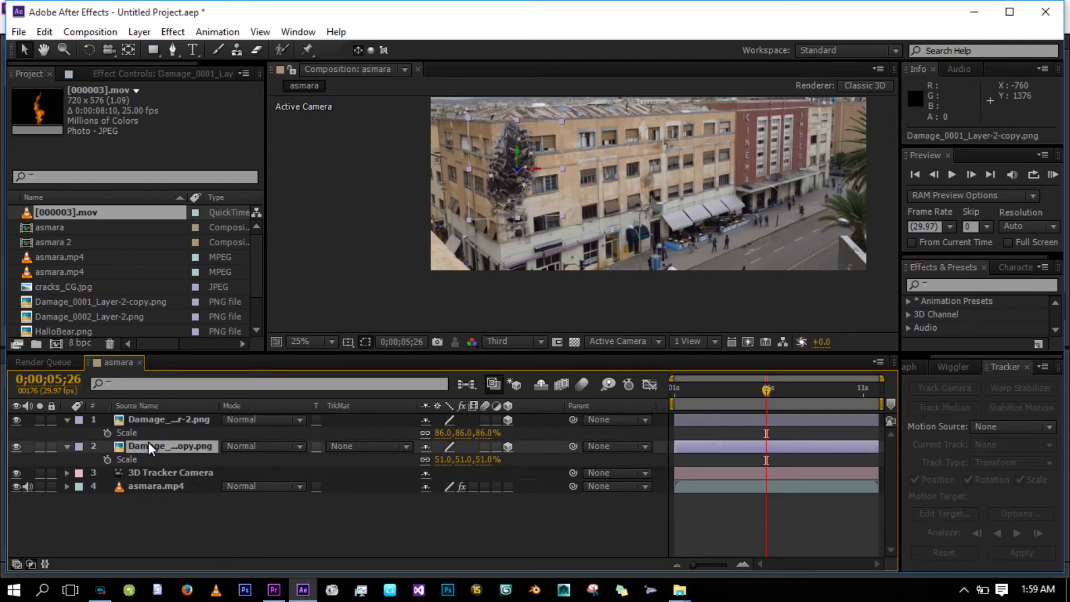
{"action": "key", "text": "ctrl+d"}
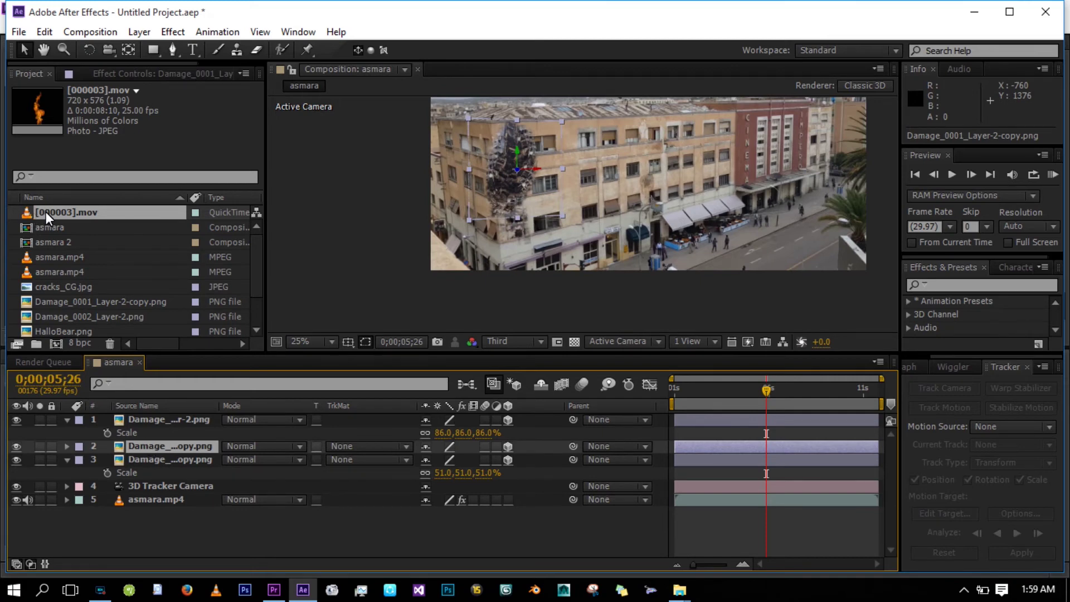
{"action": "left_click_drag", "start_coordinate": [46, 211], "coordinate": [507, 175]}
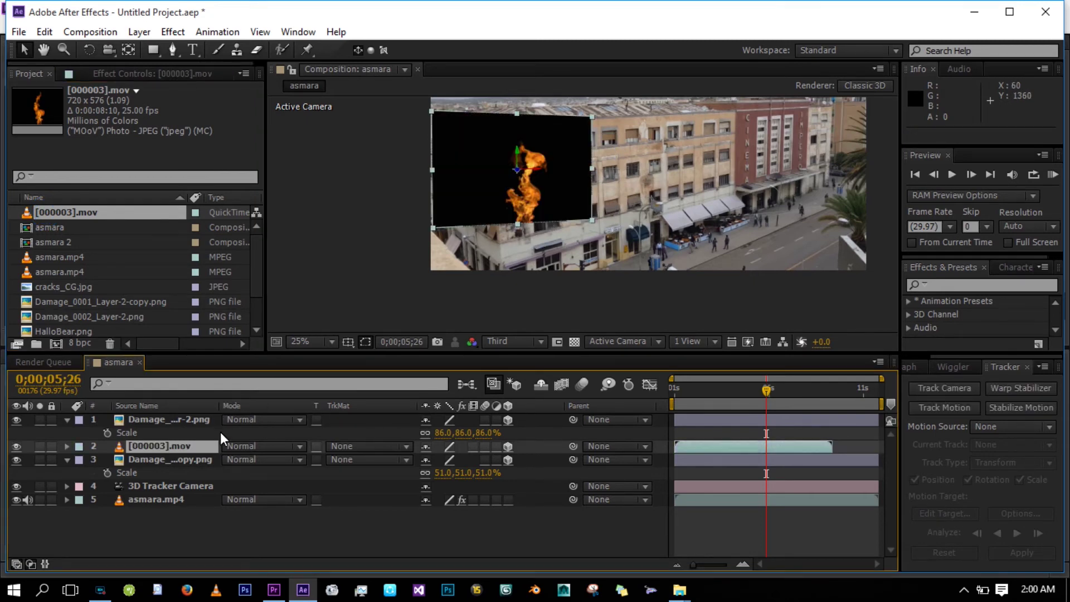
Step: Set the [000003].mov layer's blending mode to Screen and move the fire up and over the damaged building corner
{"action": "left_click", "coordinate": [266, 448]}
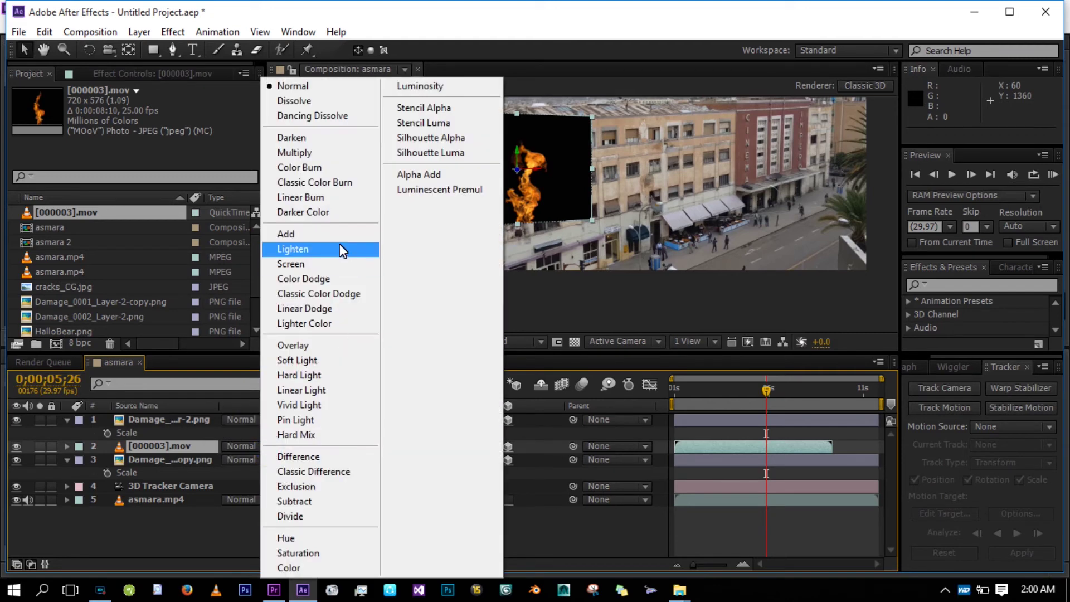
{"action": "left_click", "coordinate": [338, 262]}
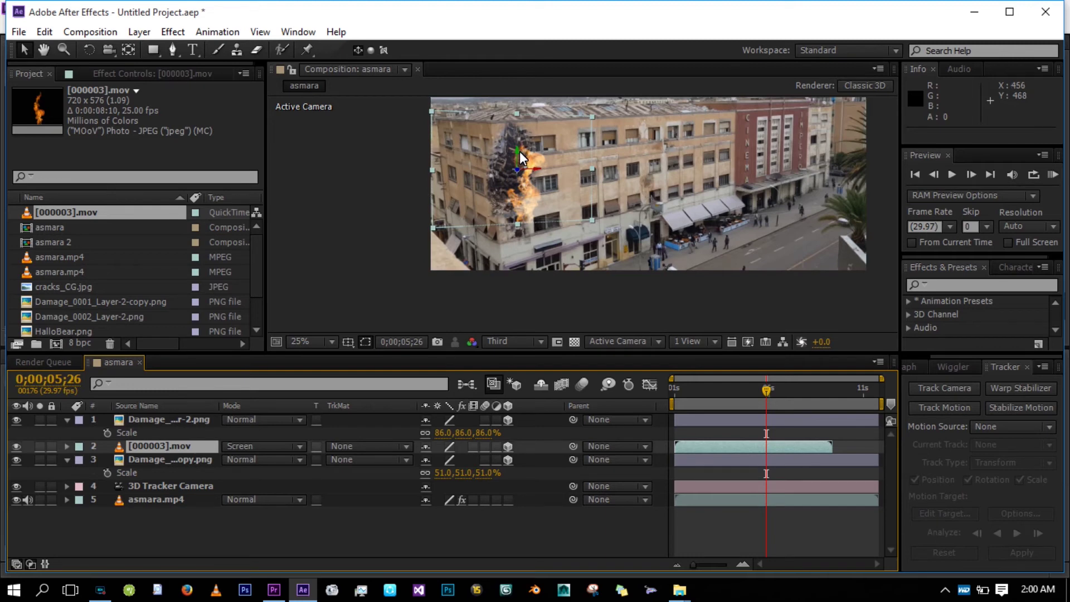
{"action": "left_click_drag", "start_coordinate": [517, 145], "coordinate": [517, 124]}
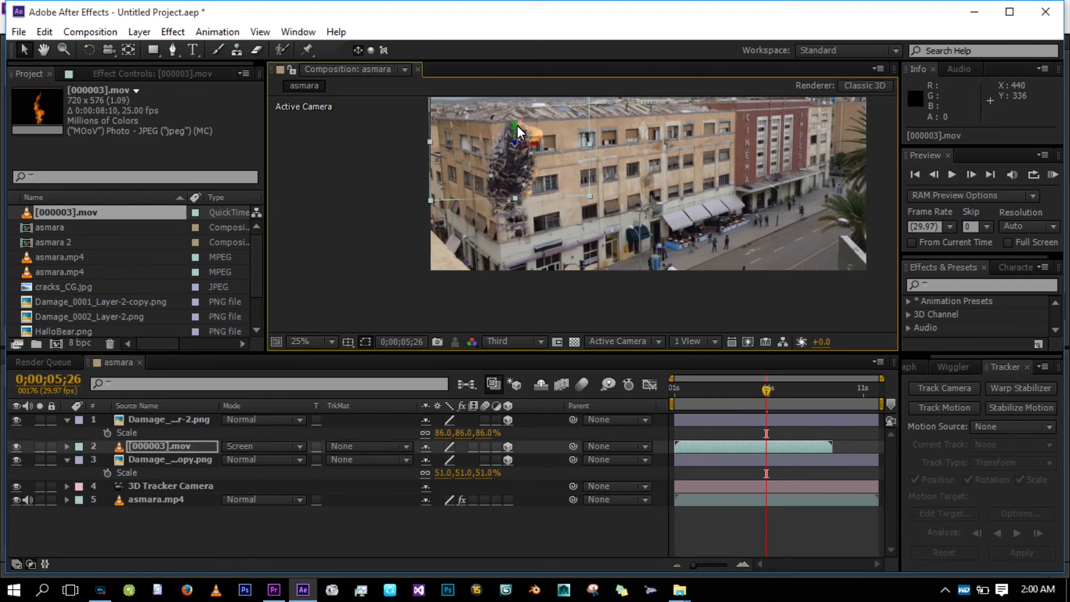
{"action": "left_click_drag", "start_coordinate": [516, 145], "coordinate": [517, 118]}
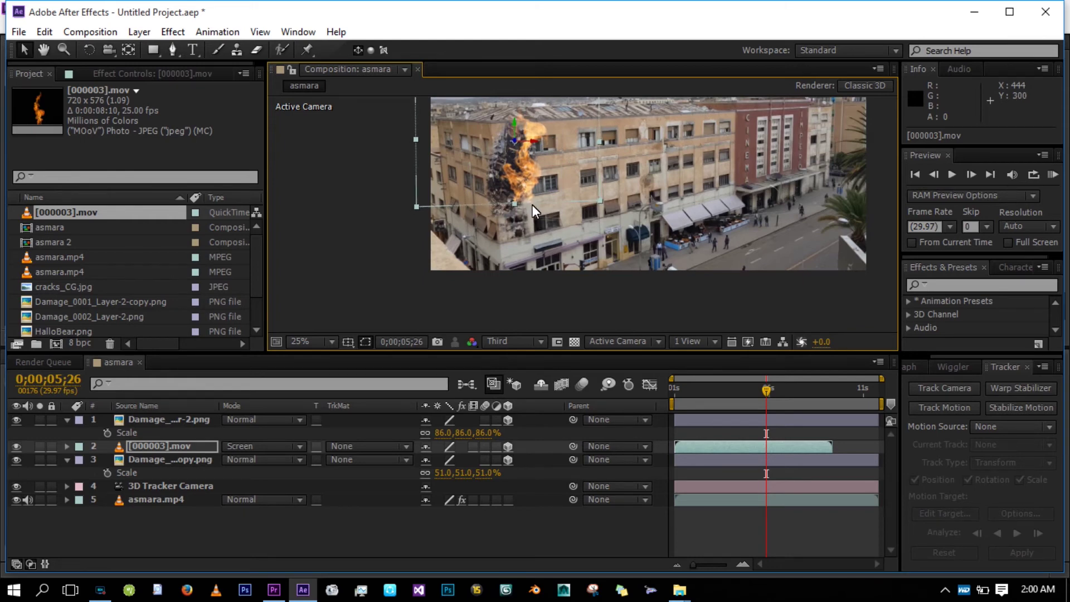
{"action": "left_click_drag", "start_coordinate": [531, 142], "coordinate": [527, 143]}
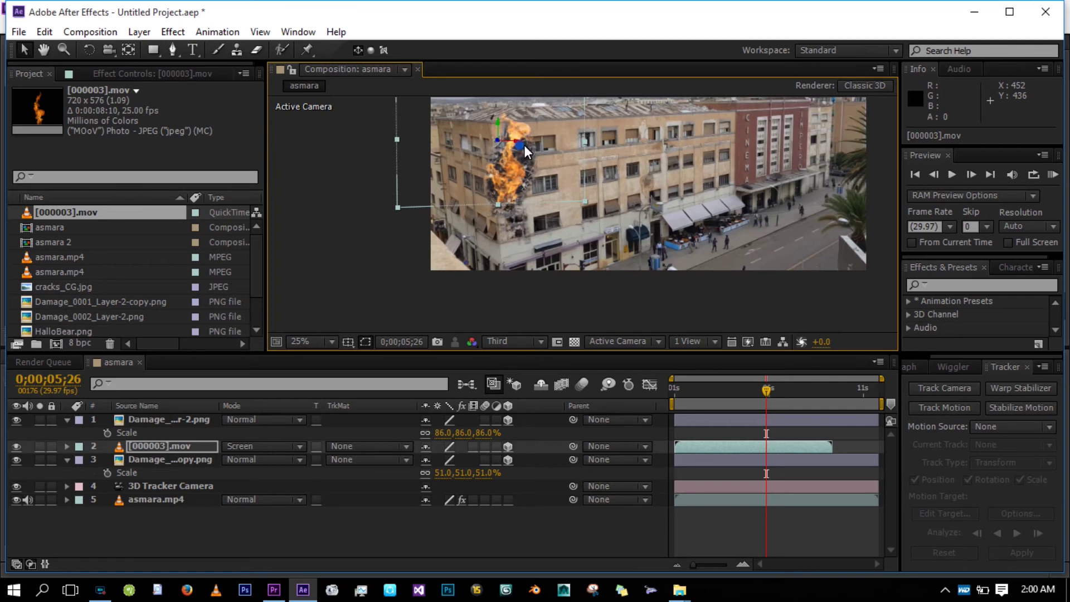
{"action": "left_click_drag", "start_coordinate": [524, 145], "coordinate": [527, 145]}
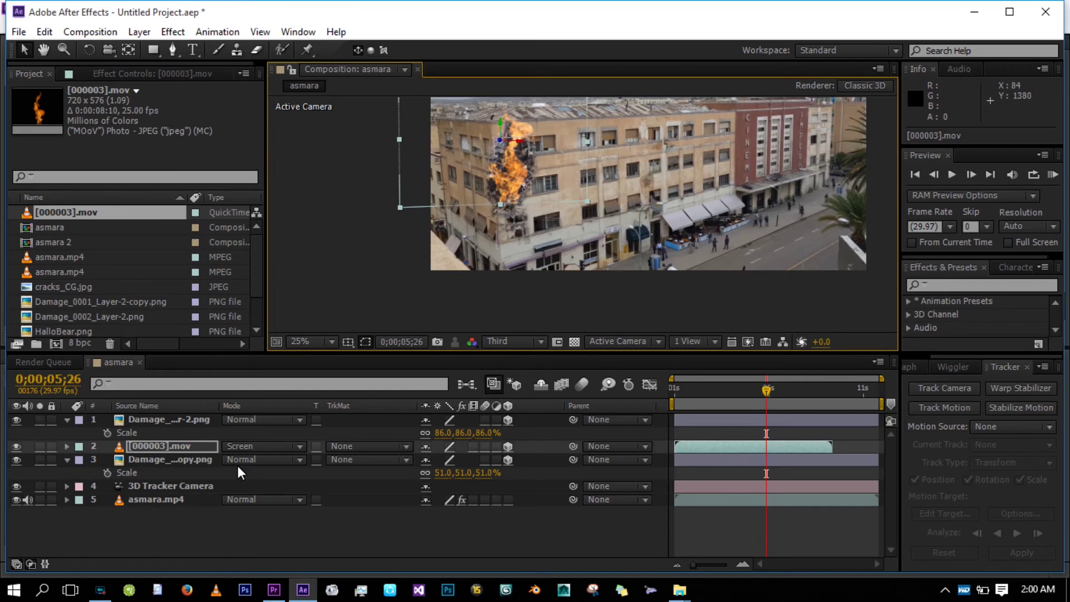
Step: Scale the [000003].mov layer to 40%, lower it slightly so the flames sit inside the damage, and deselect it
{"action": "key", "text": "s"}
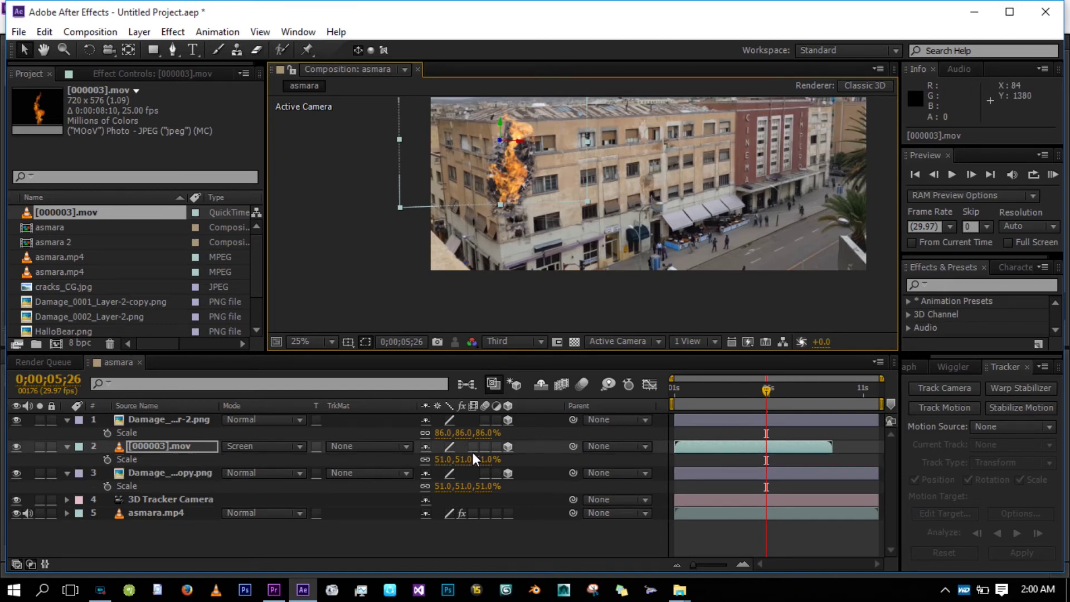
{"action": "left_click_drag", "start_coordinate": [484, 459], "coordinate": [476, 460]}
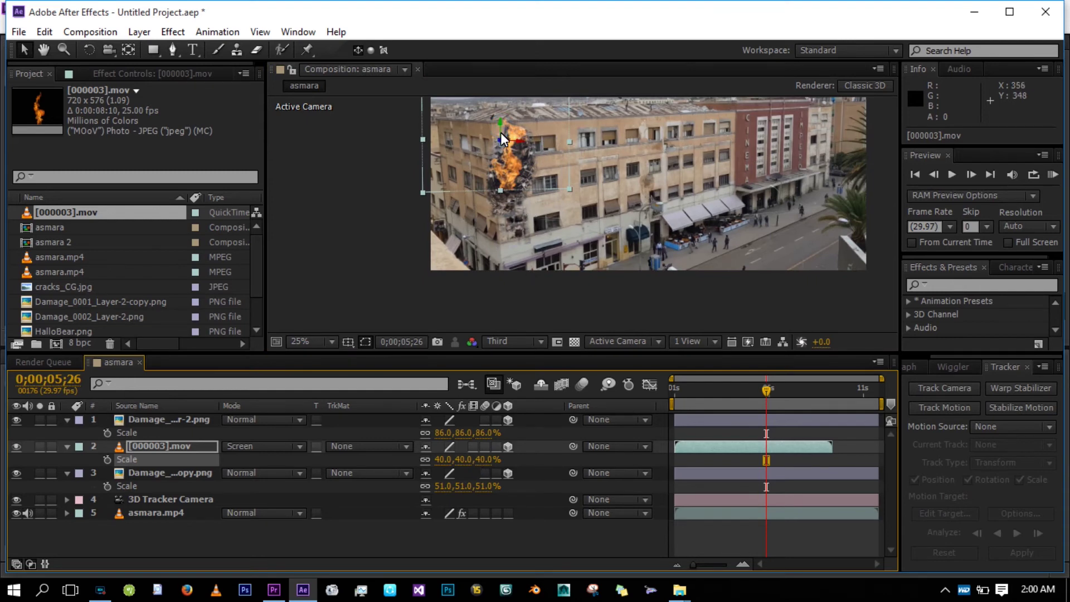
{"action": "left_click_drag", "start_coordinate": [500, 134], "coordinate": [502, 137]}
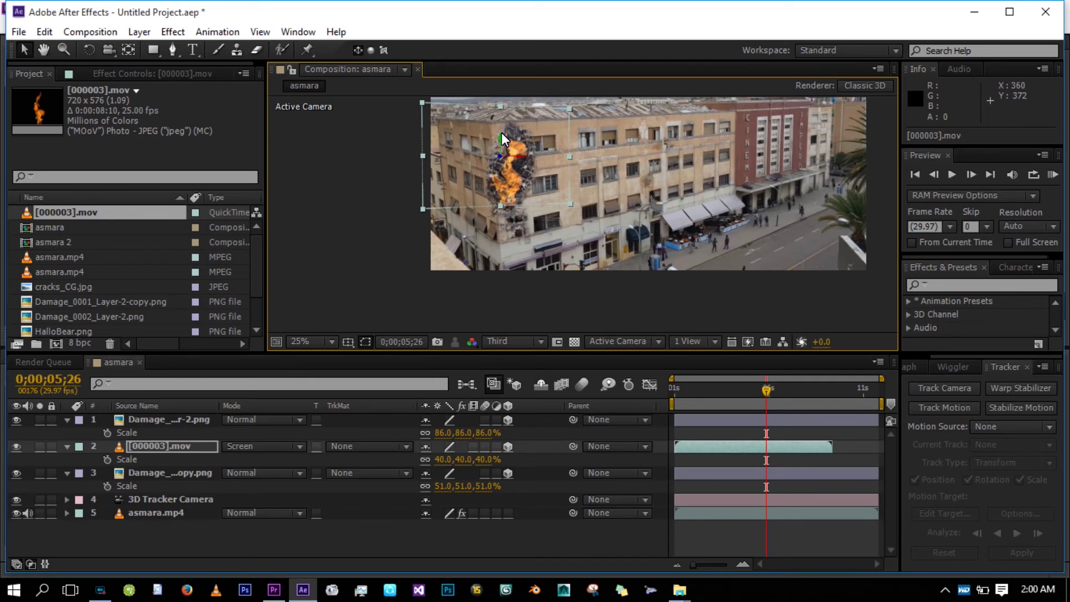
{"action": "left_click", "coordinate": [338, 540]}
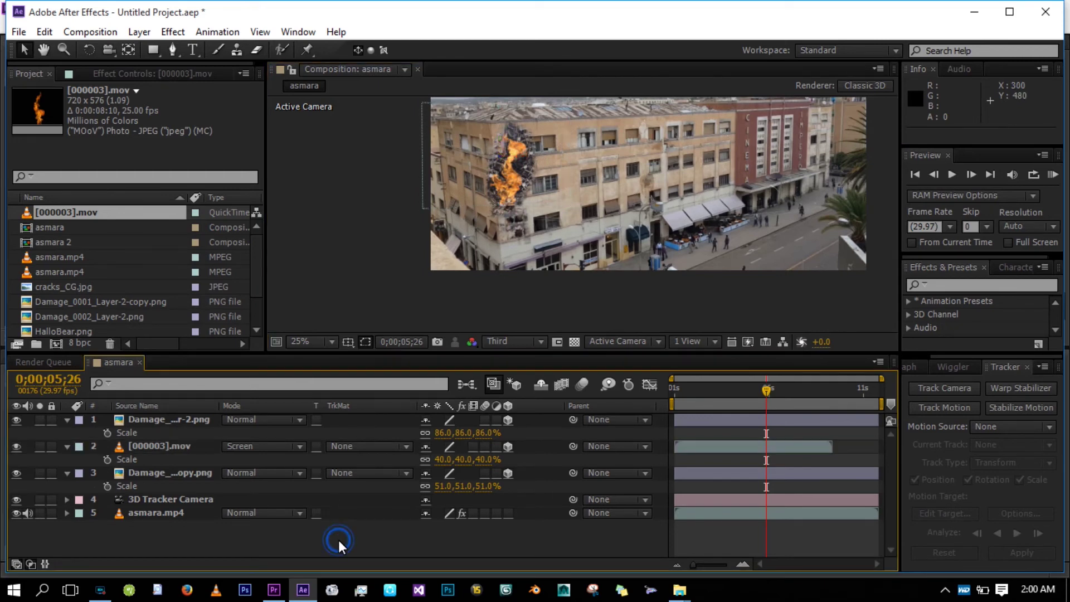
Step: Play the composition from 0;00;05;26 to check how the fire follows the damaged corner
{"action": "key", "text": "h"}
{"action": "key", "text": "space"}
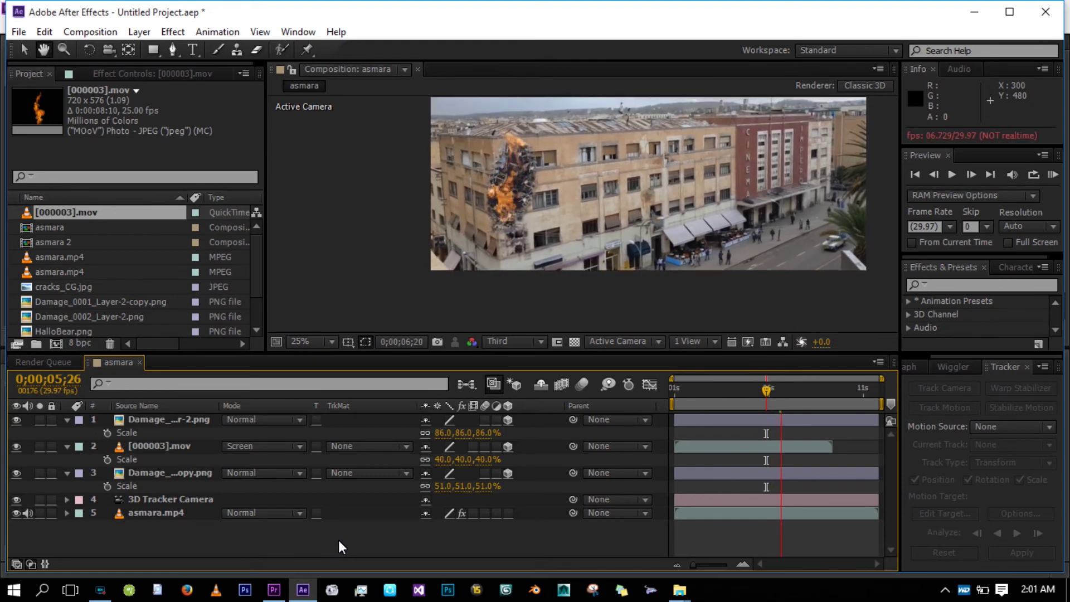
{"action": "key", "text": "space"}
Step: Shift the [000003].mov layer later in time so it starts at about 0;00;03;11 and ends with the composition
{"action": "left_click", "coordinate": [693, 393]}
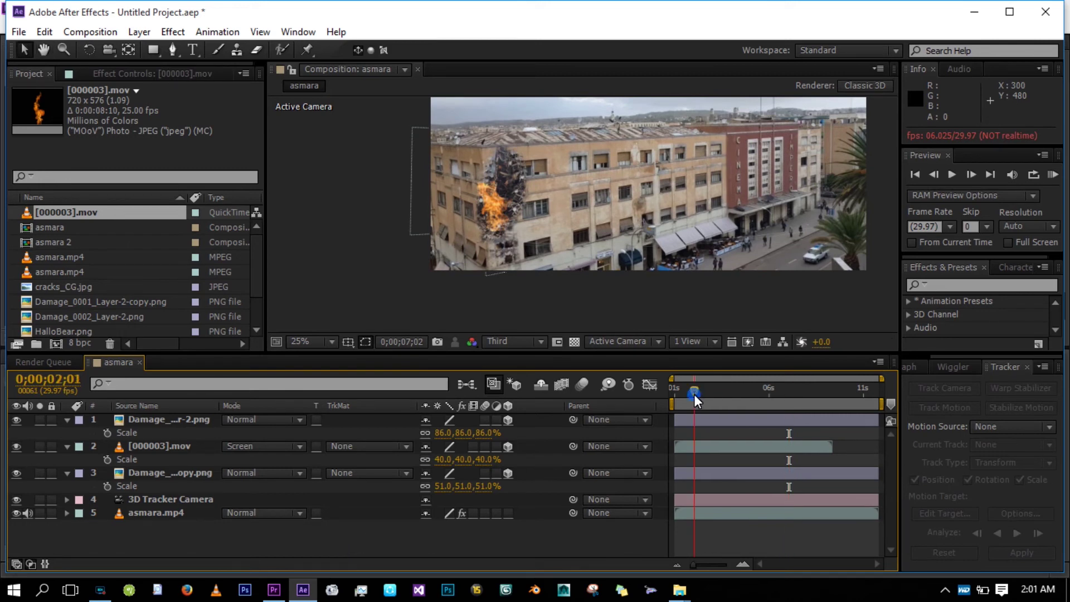
{"action": "left_click_drag", "start_coordinate": [693, 393], "coordinate": [724, 398]}
{"action": "left_click_drag", "start_coordinate": [761, 450], "coordinate": [808, 451]}
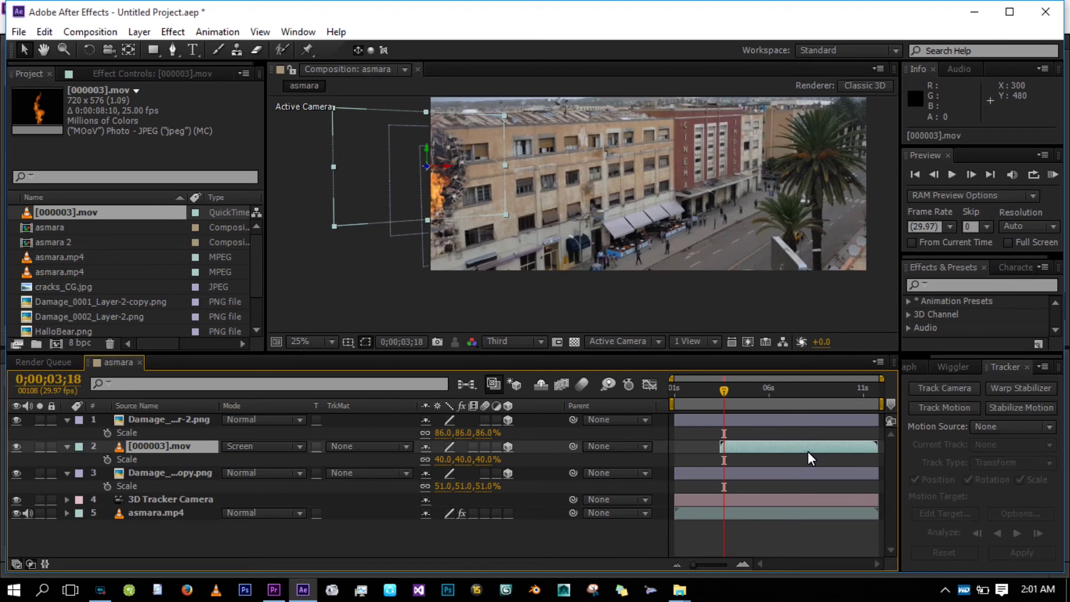
Step: Play the composition from 0;00;03;11 to check the retimed fire on the building
{"action": "left_click_drag", "start_coordinate": [725, 394], "coordinate": [720, 393]}
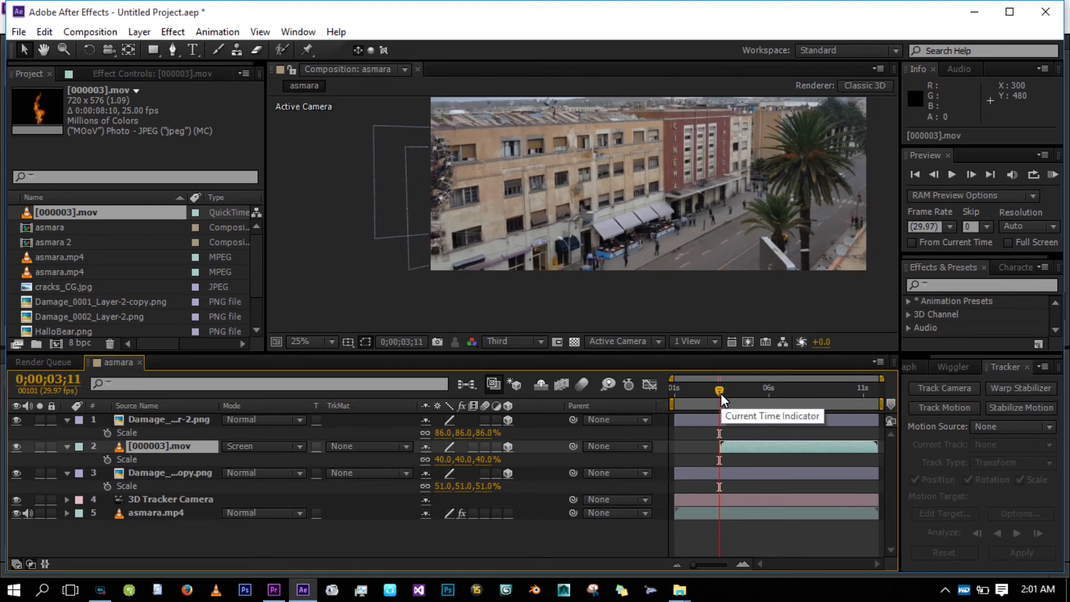
{"action": "key", "text": "space"}
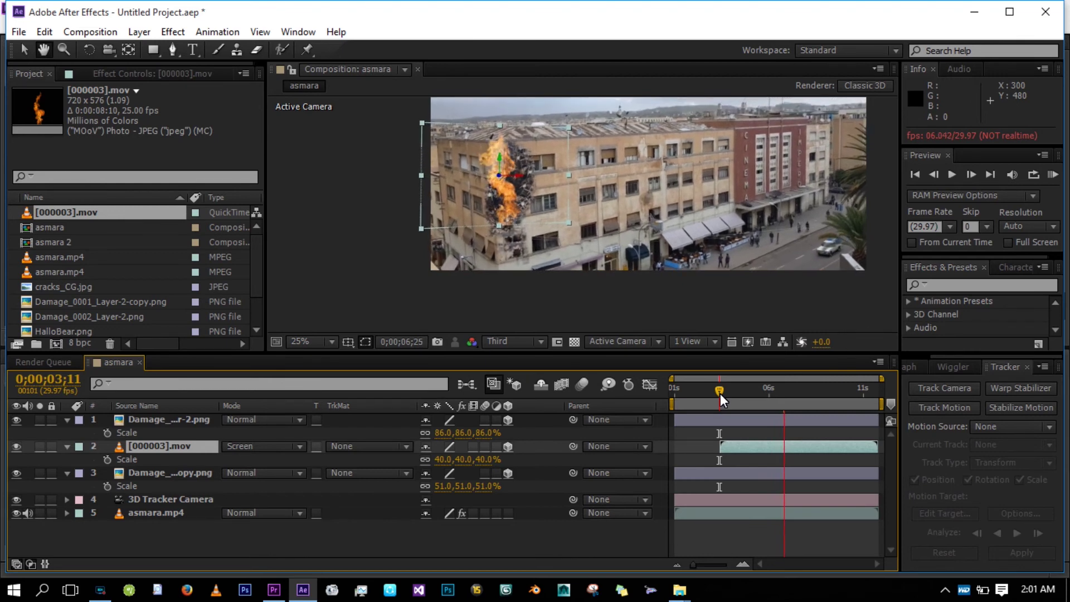
{"action": "key", "text": "space"}
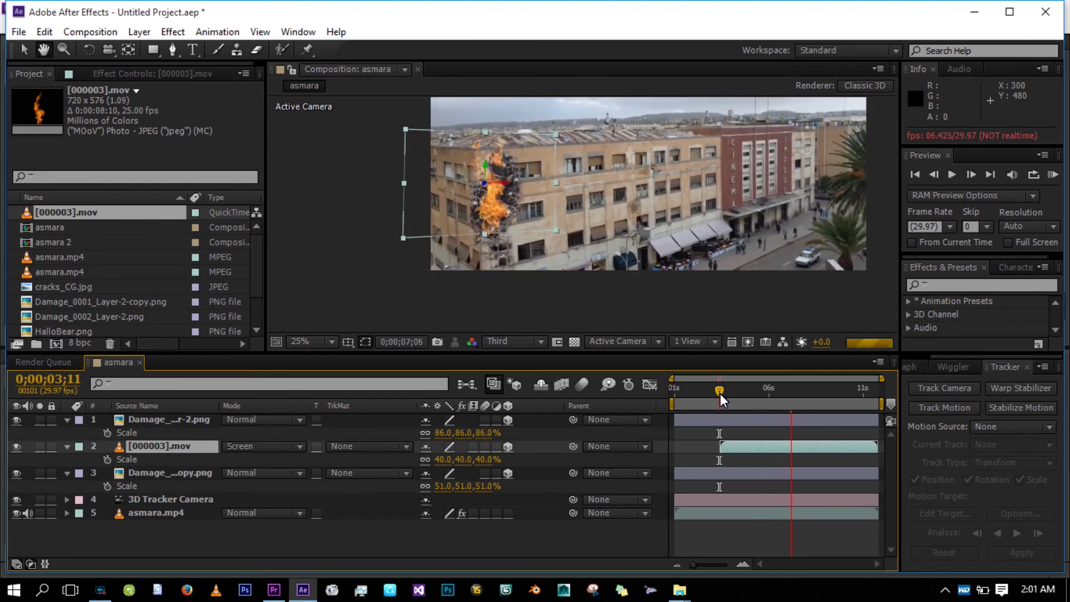
Step: At 0;00;04;21, raise the [000003].mov fire layer slightly toward the roof edge and deselect it
{"action": "left_click", "coordinate": [744, 398]}
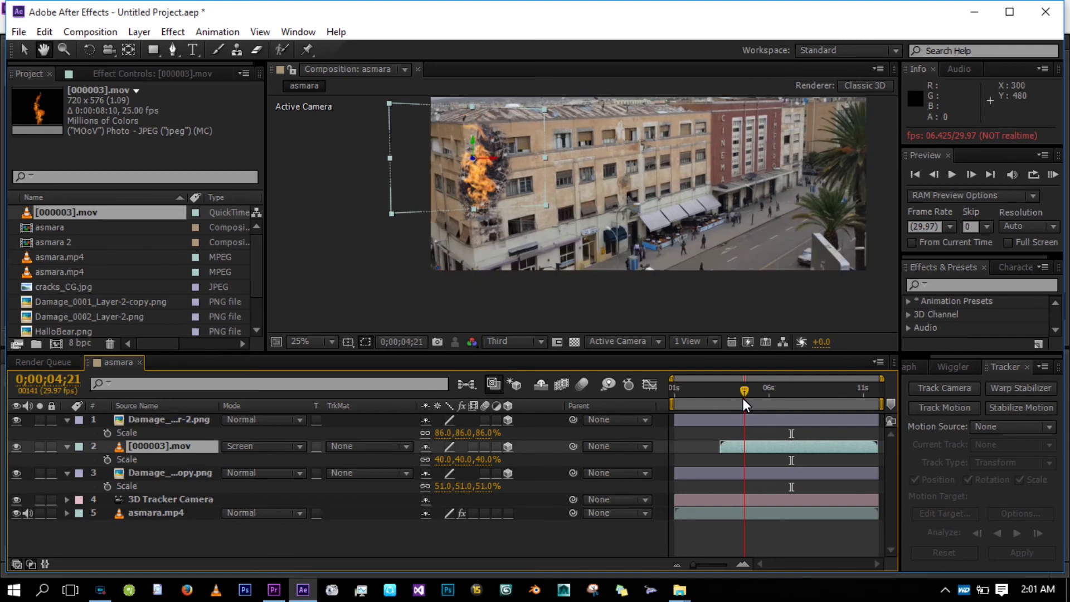
{"action": "left_click", "coordinate": [473, 141]}
{"action": "left_click_drag", "start_coordinate": [473, 139], "coordinate": [473, 136]}
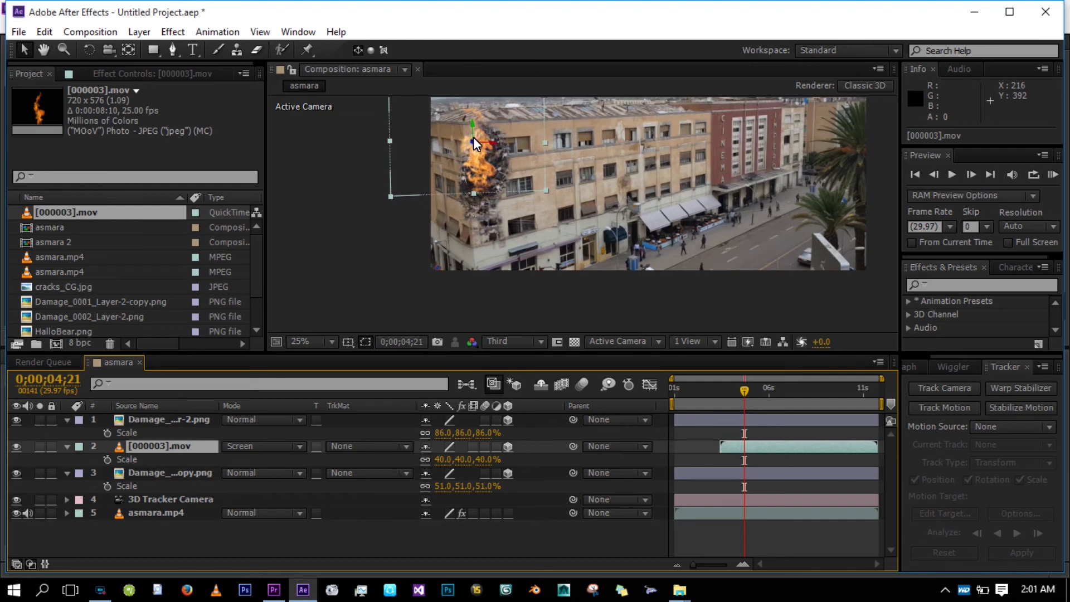
{"action": "left_click_drag", "start_coordinate": [473, 137], "coordinate": [473, 138]}
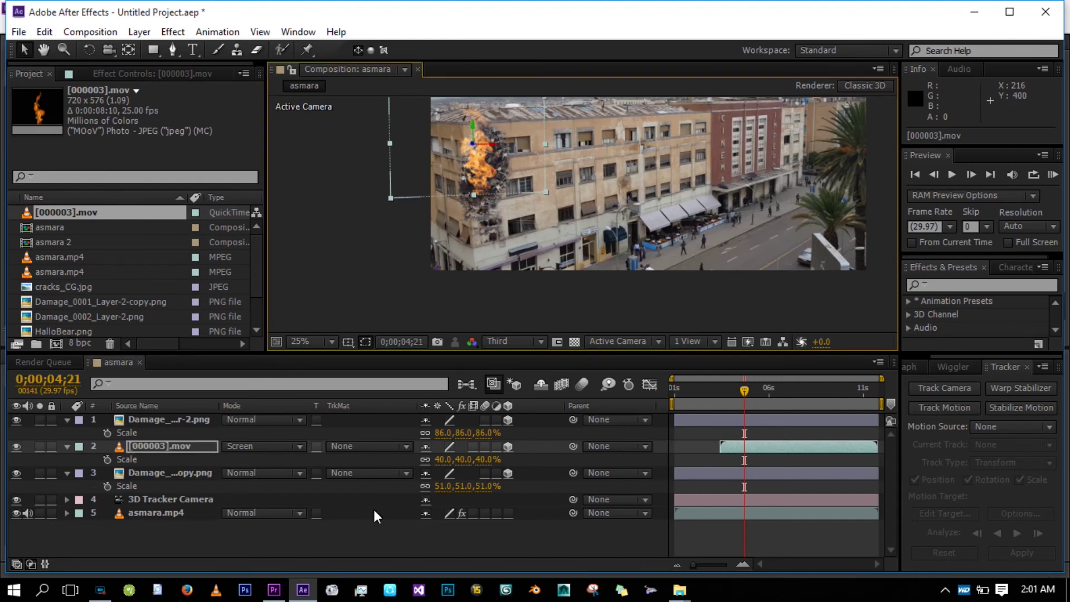
{"action": "left_click", "coordinate": [350, 540]}
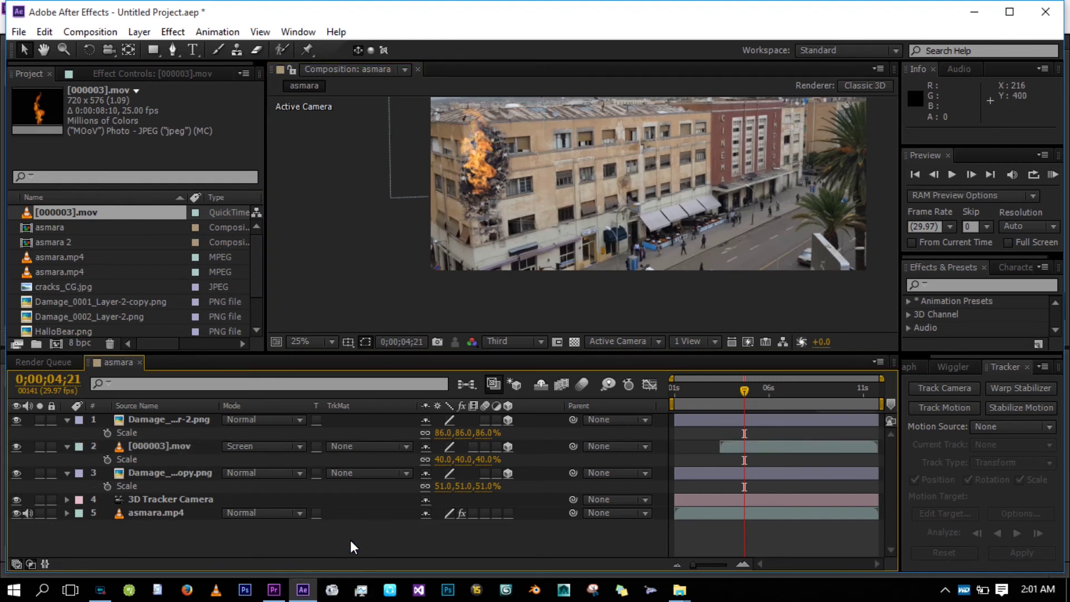
Step: Play the composition from 0;00;04;21 to check the raised fire, and move to 0;00;07;09
{"action": "key", "text": "space"}
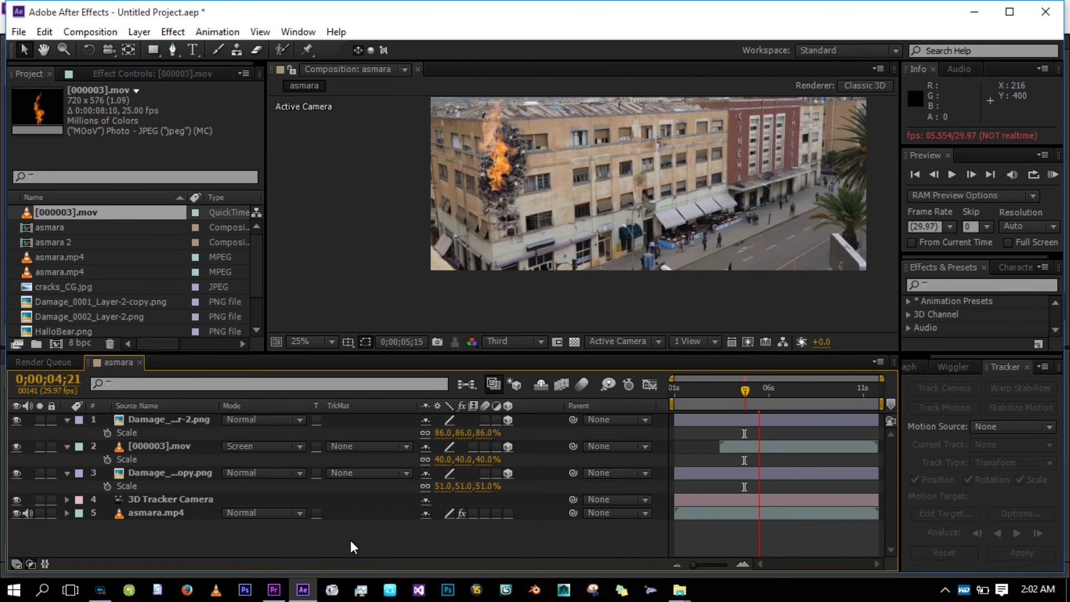
{"action": "key", "text": "space"}
{"action": "left_click", "coordinate": [787, 395]}
{"action": "left_click", "coordinate": [793, 396]}
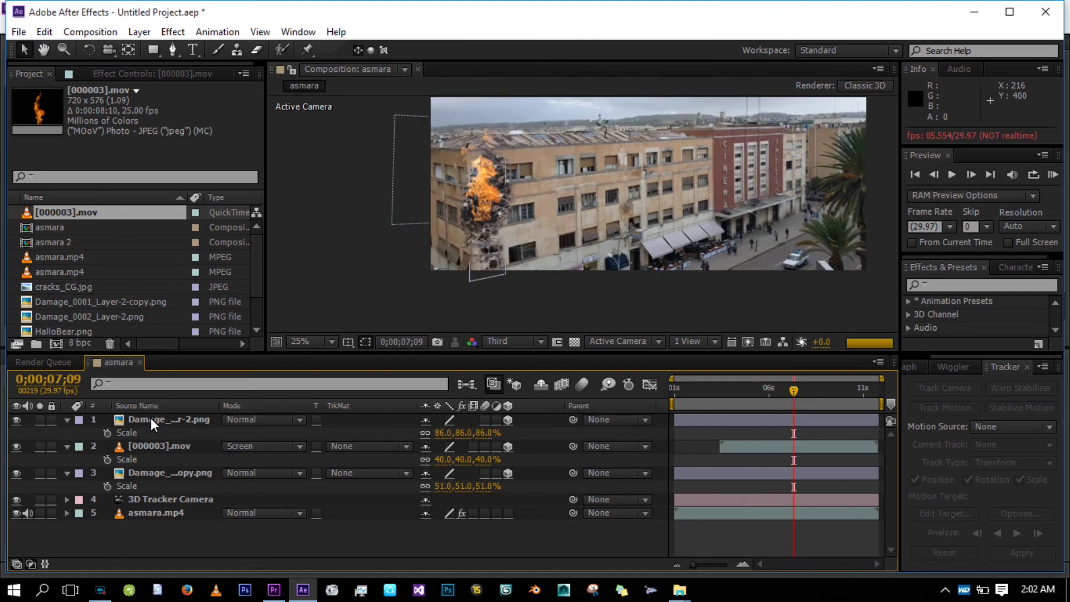
Step: Duplicate the [000003].mov fire layer and replace the lower copy's source with Puffy_Smoke_02.mov
{"action": "left_click", "coordinate": [151, 446]}
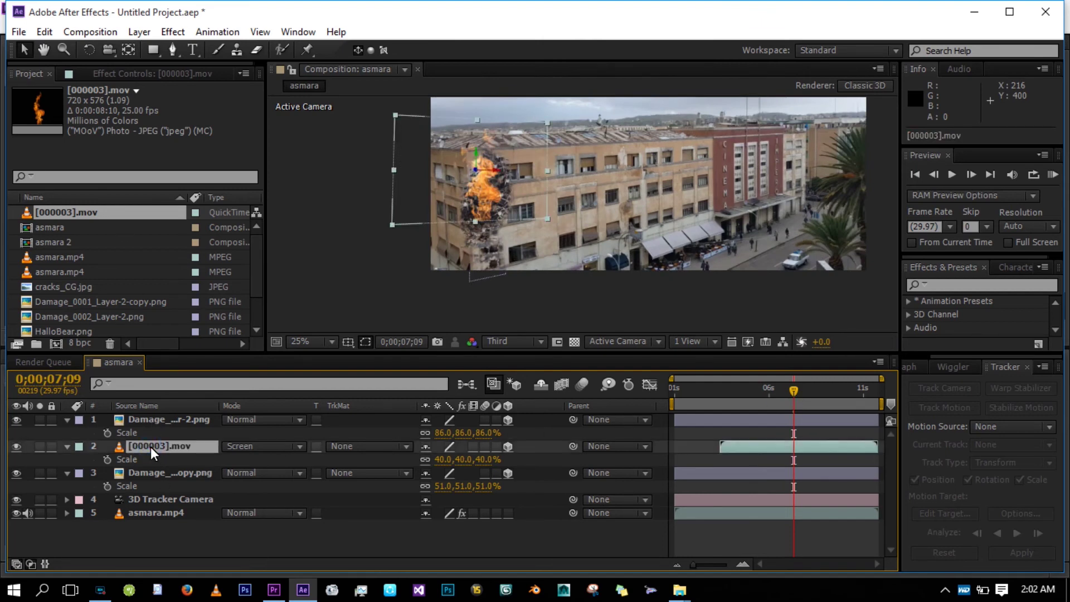
{"action": "key", "text": "ctrl+d"}
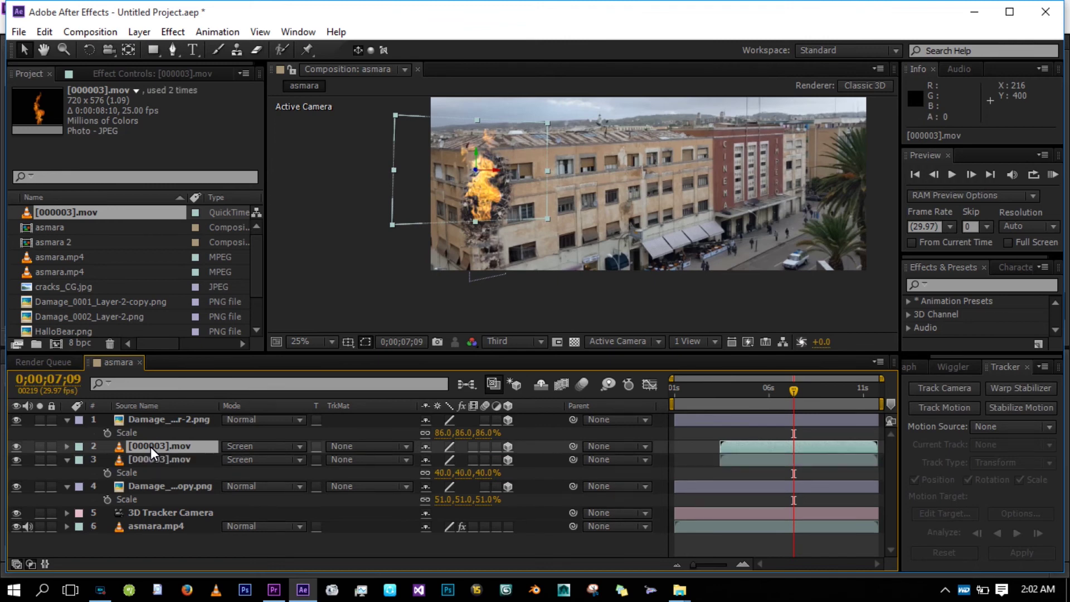
{"action": "left_click", "coordinate": [164, 460]}
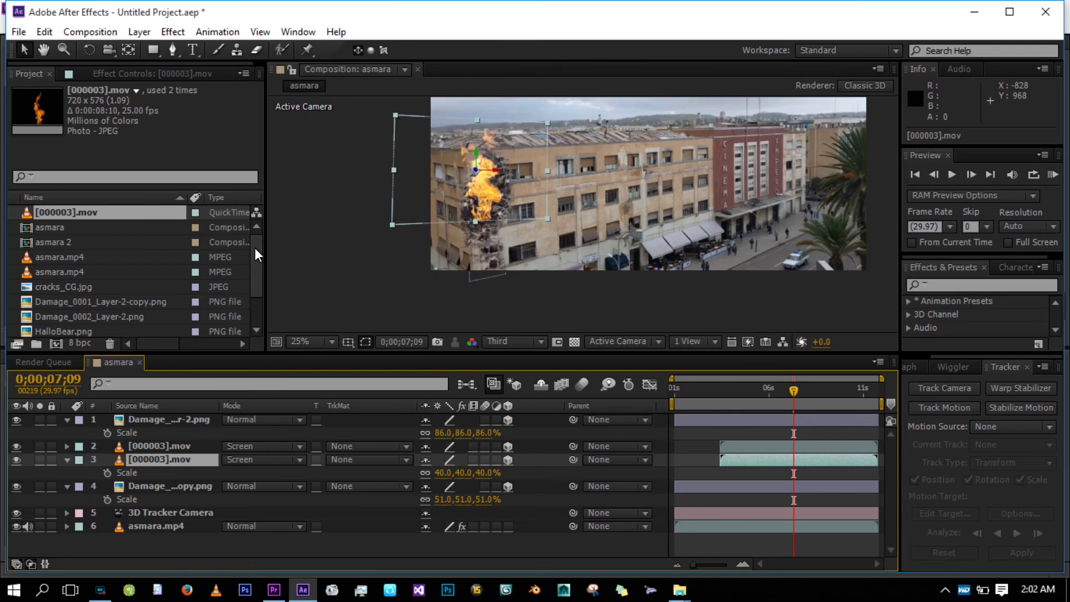
{"action": "left_click_drag", "start_coordinate": [255, 247], "coordinate": [259, 286]}
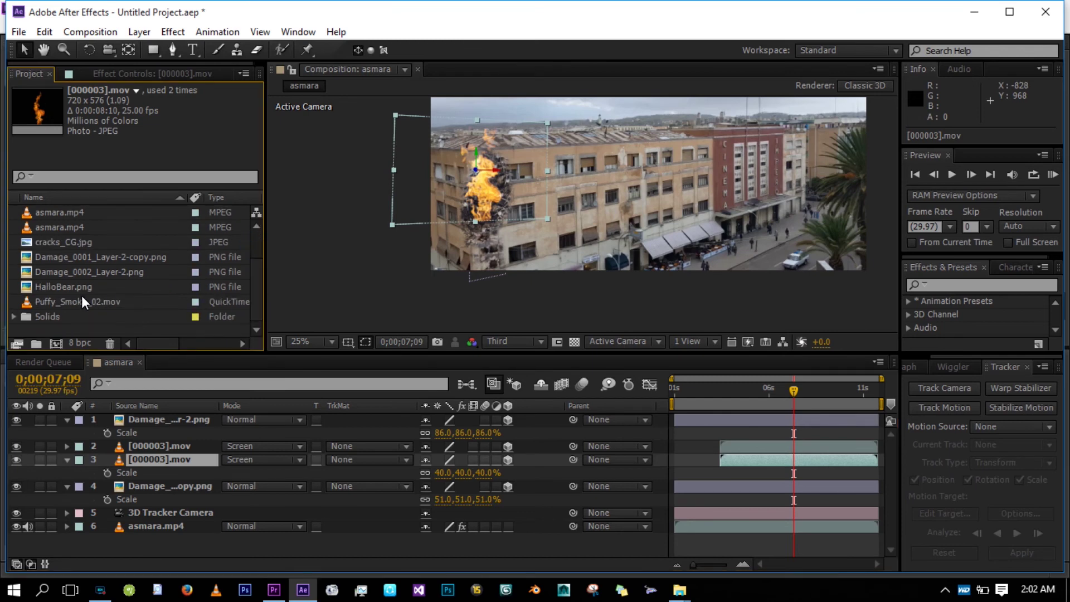
{"action": "left_click", "coordinate": [59, 301]}
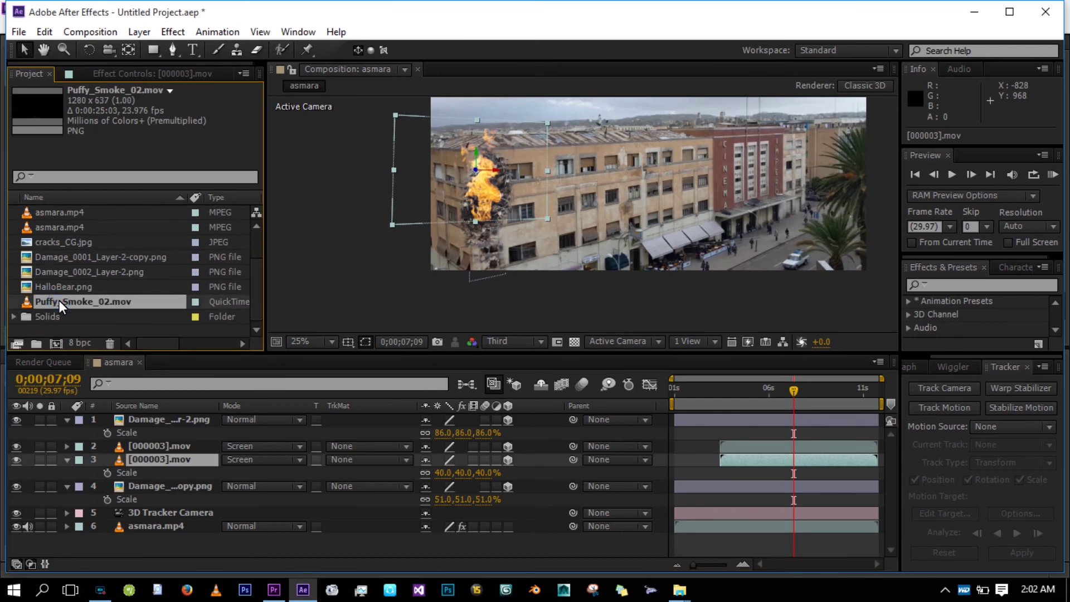
{"action": "left_click_drag", "start_coordinate": [45, 302], "coordinate": [490, 184]}
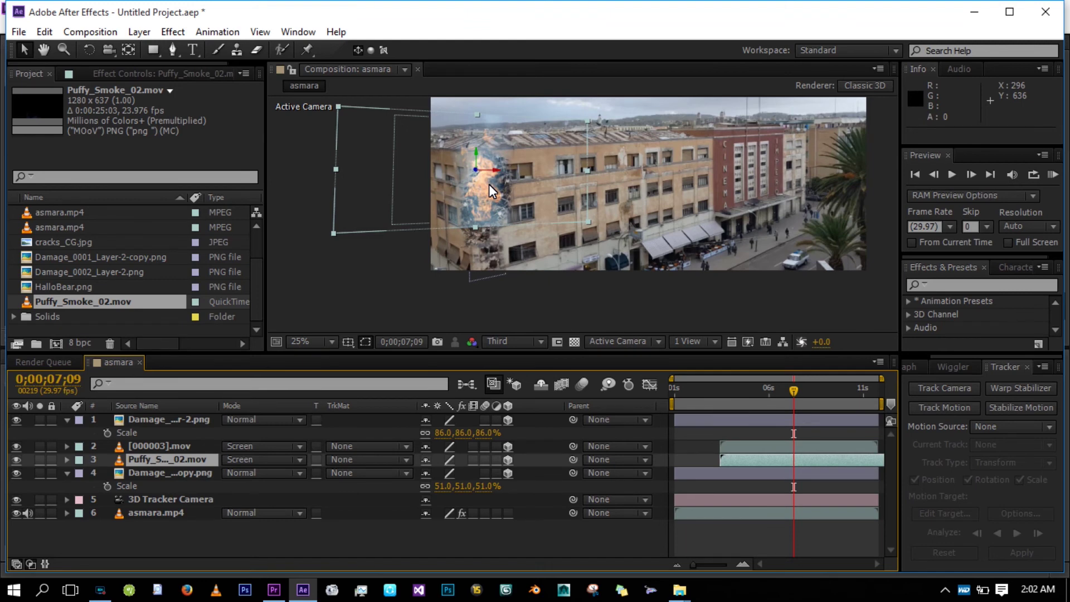
Step: Set the Puffy_Smoke_02.mov layer's scale to 75%
{"action": "key", "text": "s"}
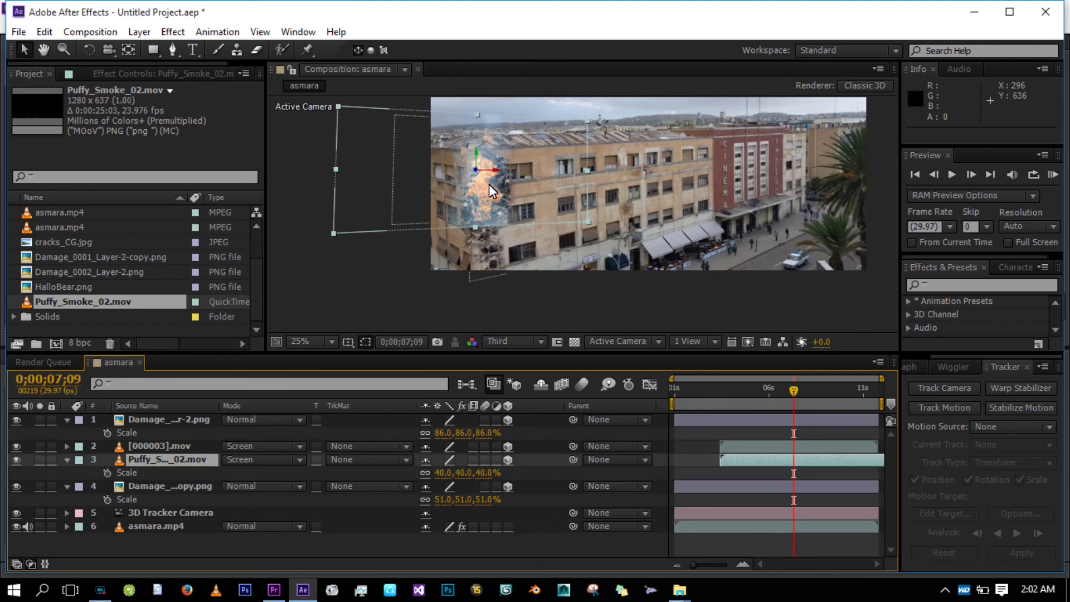
{"action": "left_click", "coordinate": [482, 473]}
{"action": "type", "text": "77"}
{"action": "key", "text": "Return"}
{"action": "left_click_drag", "start_coordinate": [512, 474], "coordinate": [509, 473]}
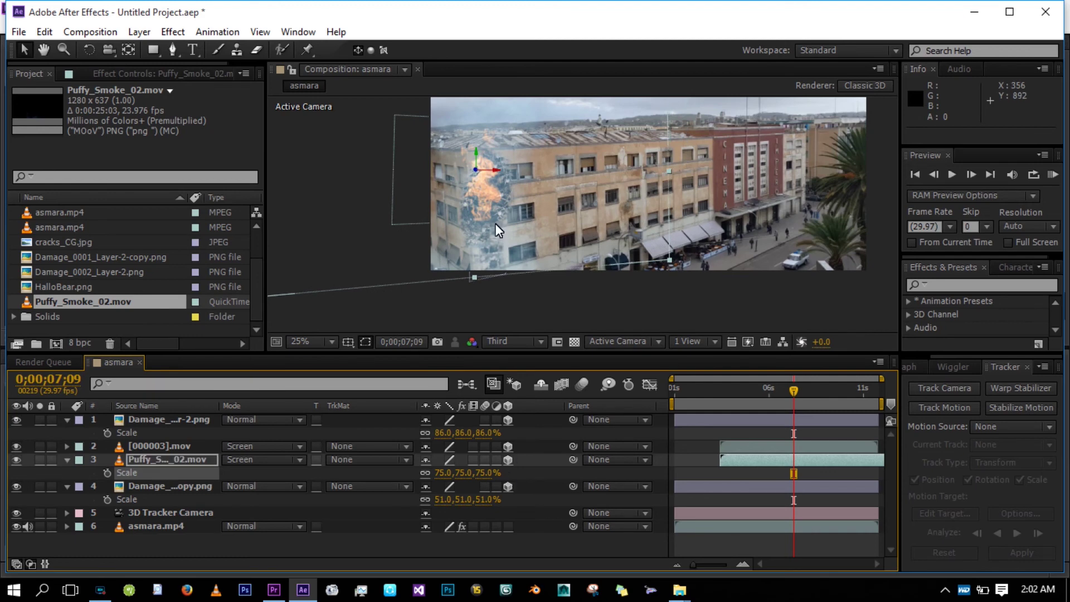
Step: Raise the Puffy_Smoke_02.mov layer so its lower edge sits near the base of the fire on the building corner
{"action": "left_click_drag", "start_coordinate": [476, 161], "coordinate": [478, 120]}
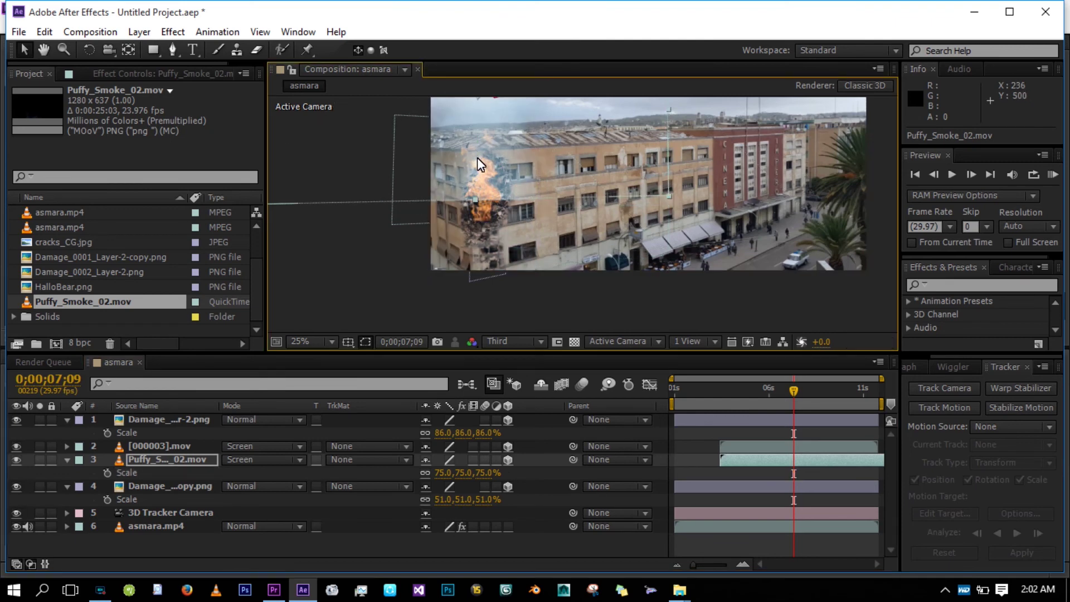
{"action": "key", "text": "comma"}
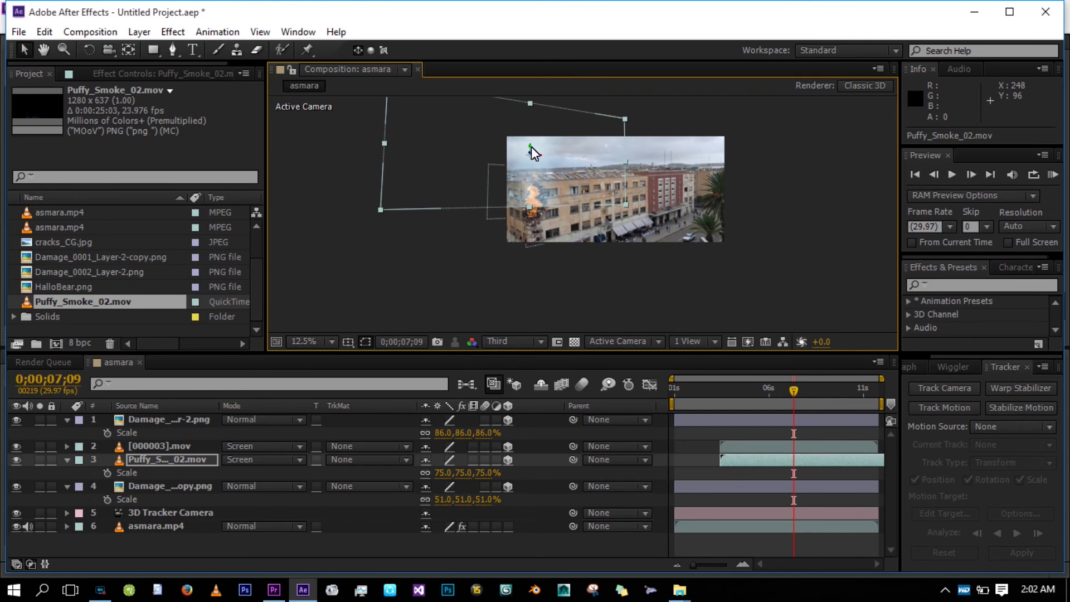
{"action": "left_click_drag", "start_coordinate": [531, 154], "coordinate": [530, 148]}
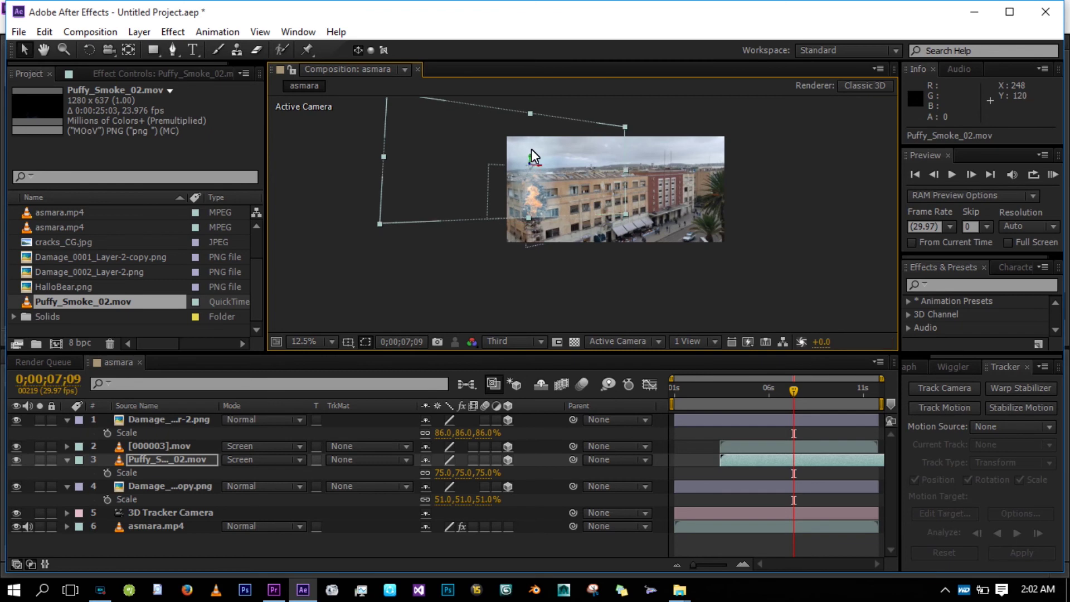
{"action": "key", "text": "period"}
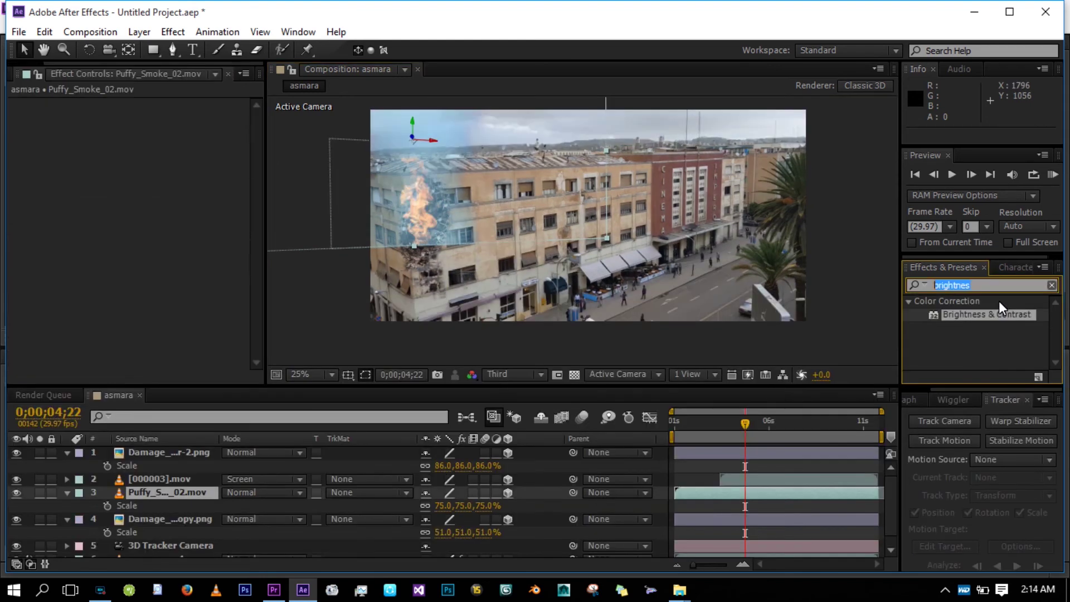
Step: Find the Invert effect and apply it to the Puffy_Smoke_02.mov layer
{"action": "type", "text": "i"}
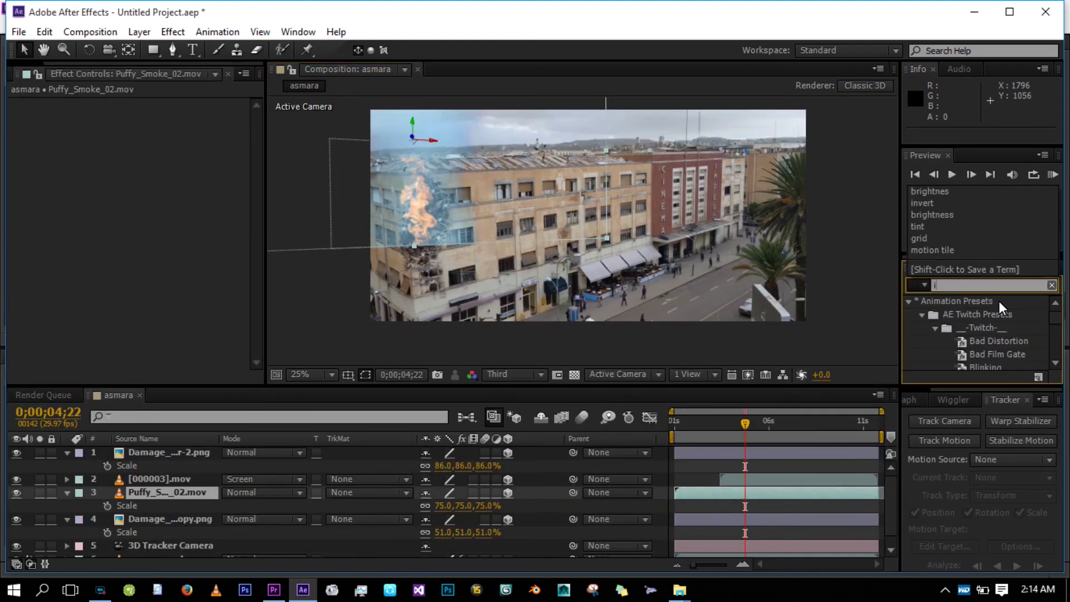
{"action": "type", "text": "nvert"}
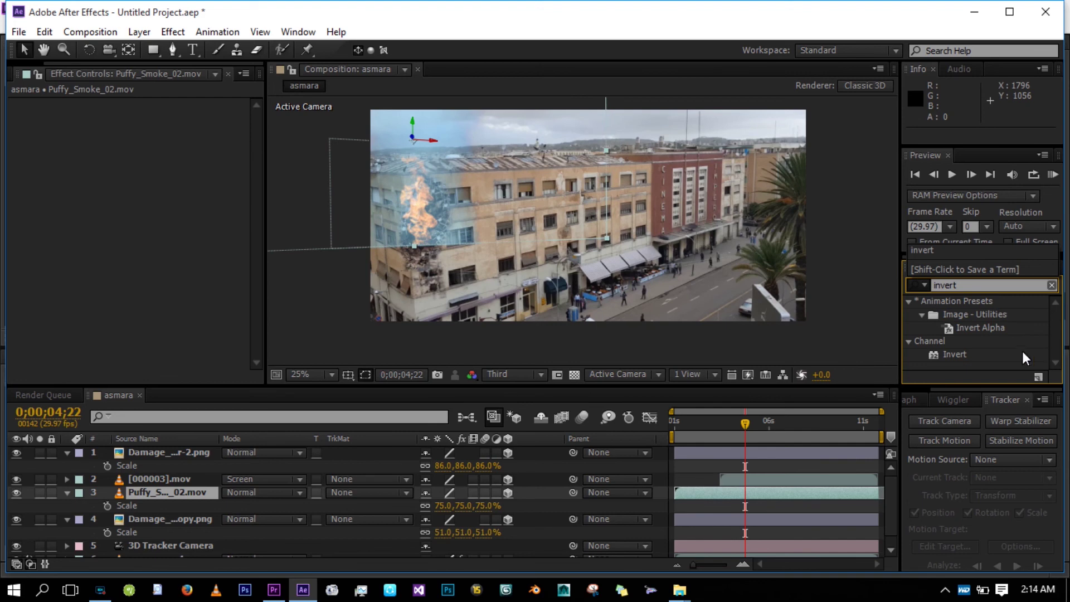
{"action": "left_click_drag", "start_coordinate": [957, 354], "coordinate": [182, 494]}
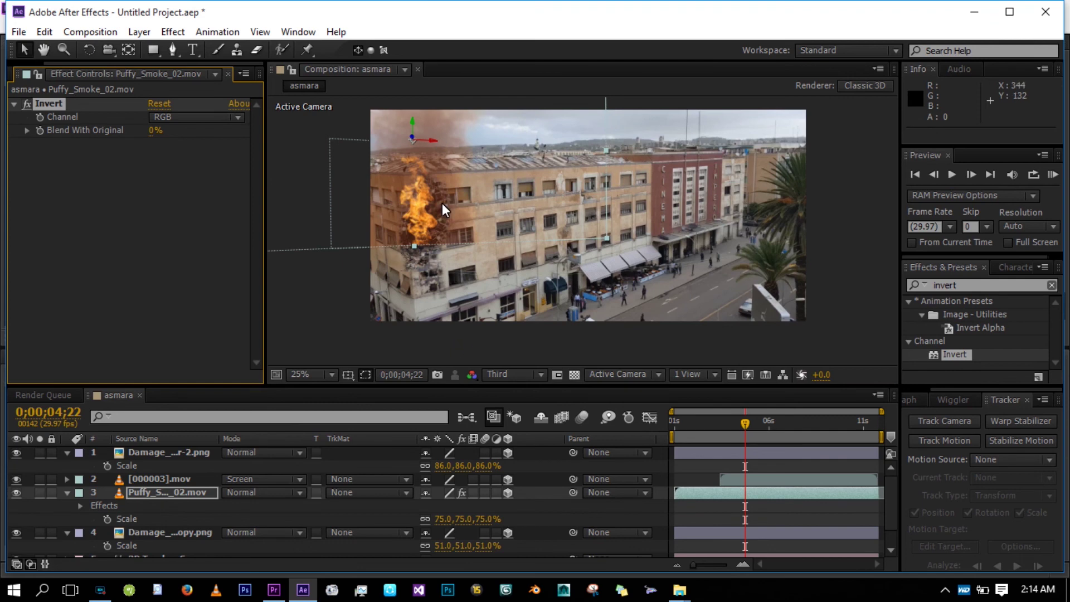
Step: Apply Brightness & Contrast to the Puffy_Smoke_02.mov layer with Brightness at -100, and collapse both of its effects
{"action": "left_click", "coordinate": [978, 290]}
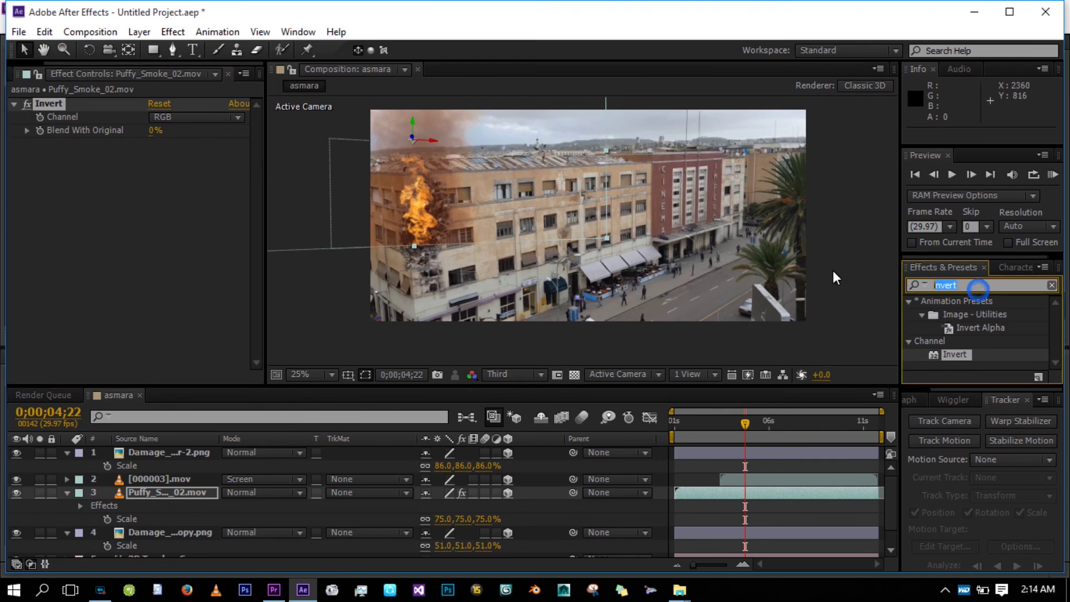
{"action": "type", "text": "brightn"}
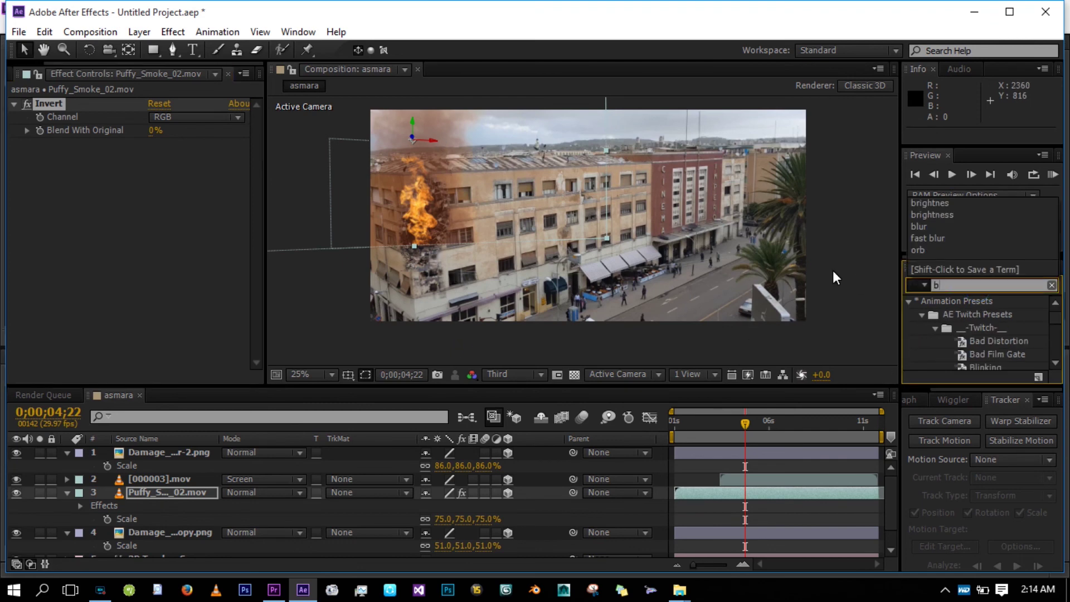
{"action": "type", "text": "ess"}
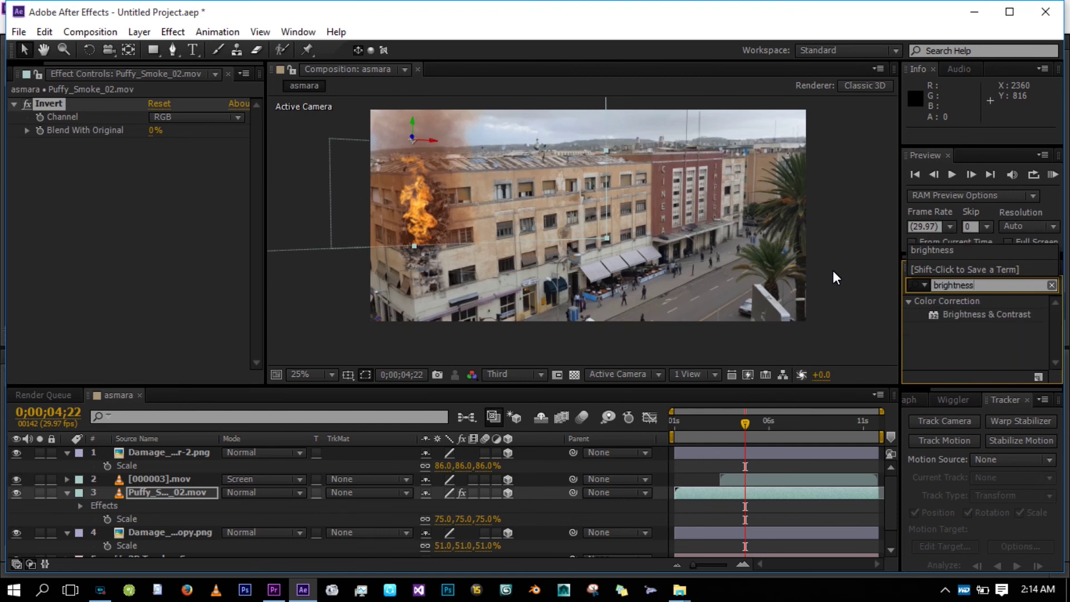
{"action": "left_click_drag", "start_coordinate": [948, 315], "coordinate": [178, 489]}
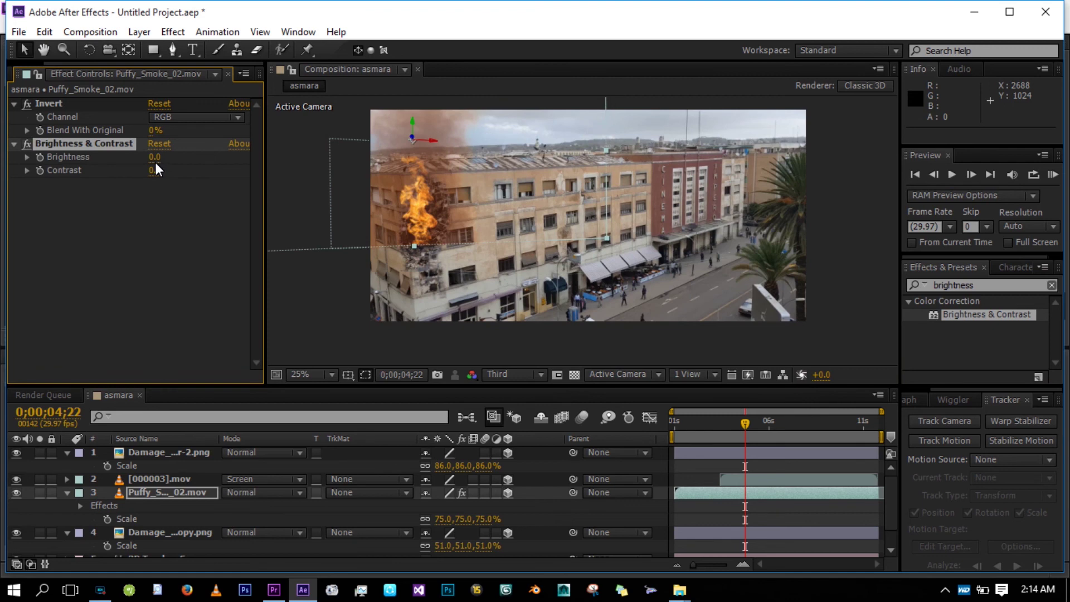
{"action": "left_click_drag", "start_coordinate": [155, 158], "coordinate": [17, 162]}
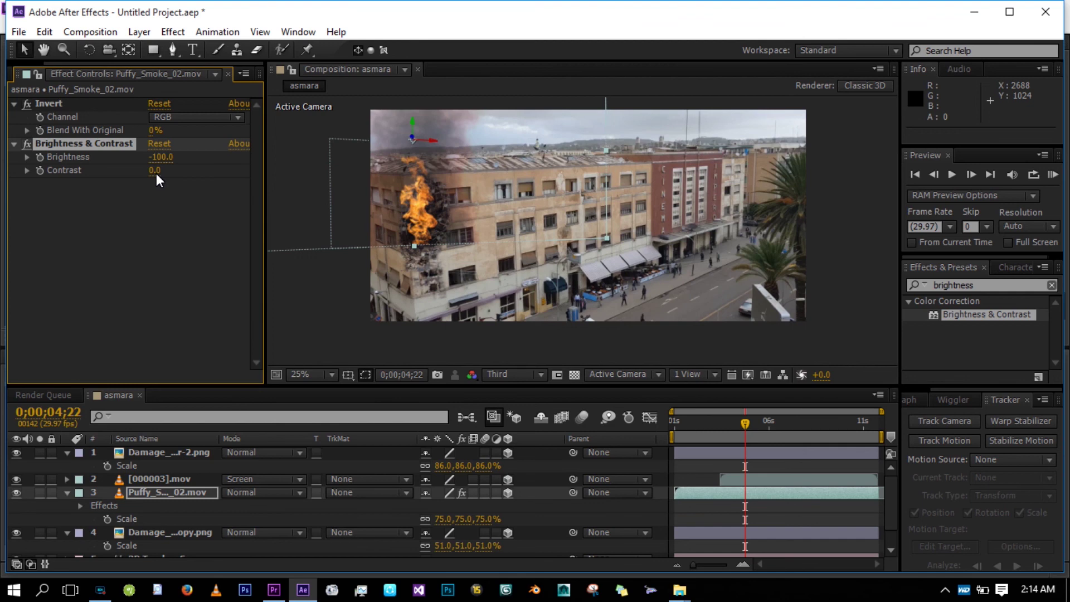
{"action": "left_click", "coordinate": [14, 143]}
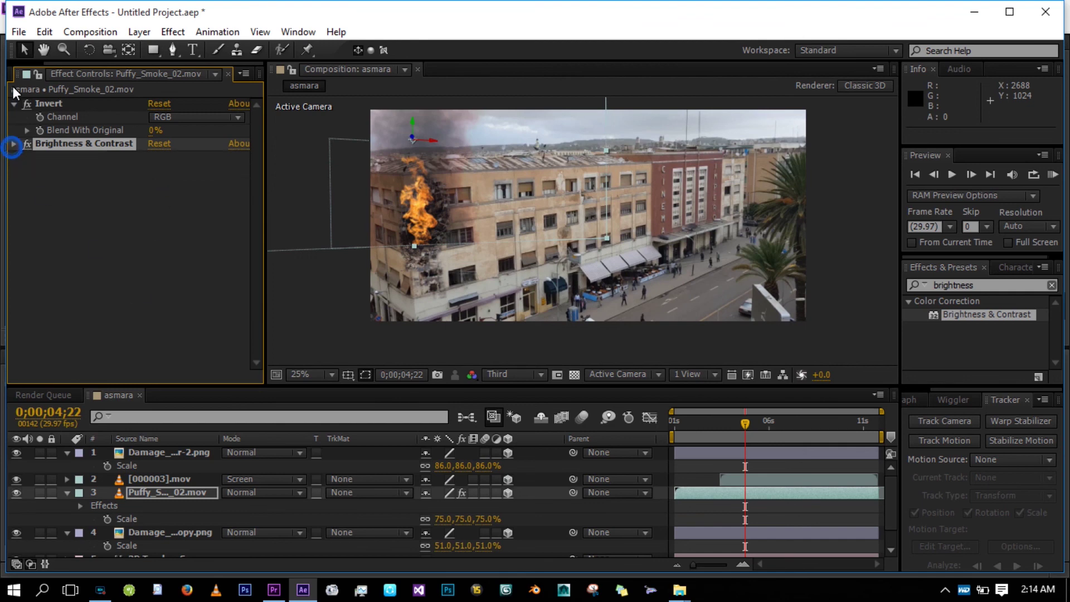
{"action": "left_click", "coordinate": [13, 103]}
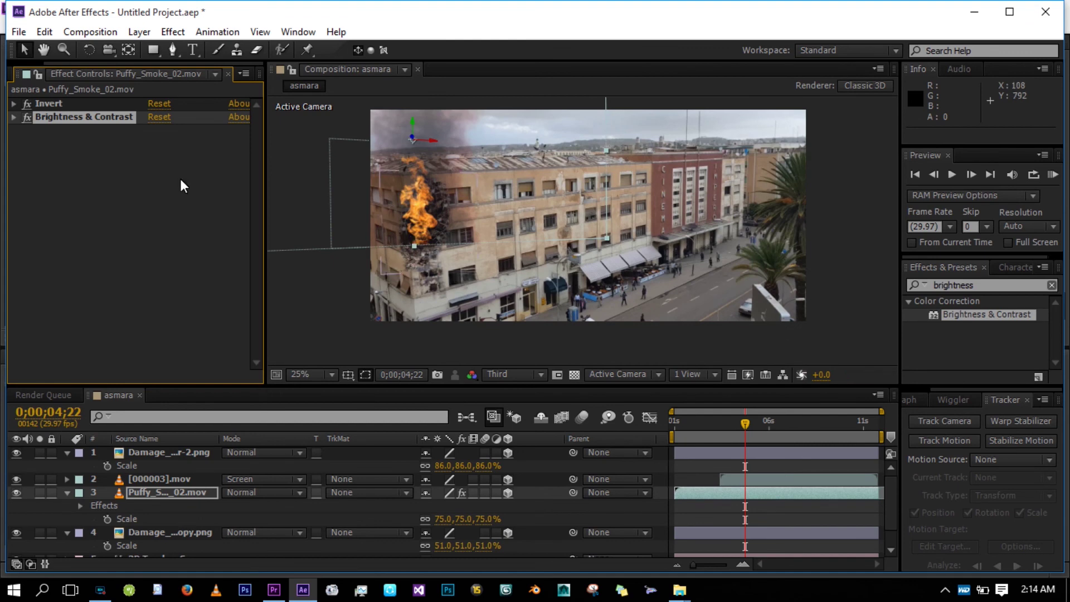
Step: With the Pen tool, draw a closed nine-point rounded mask on the Puffy_Smoke_02.mov layer from the fire's base around the smoke
{"action": "key", "text": "comma"}
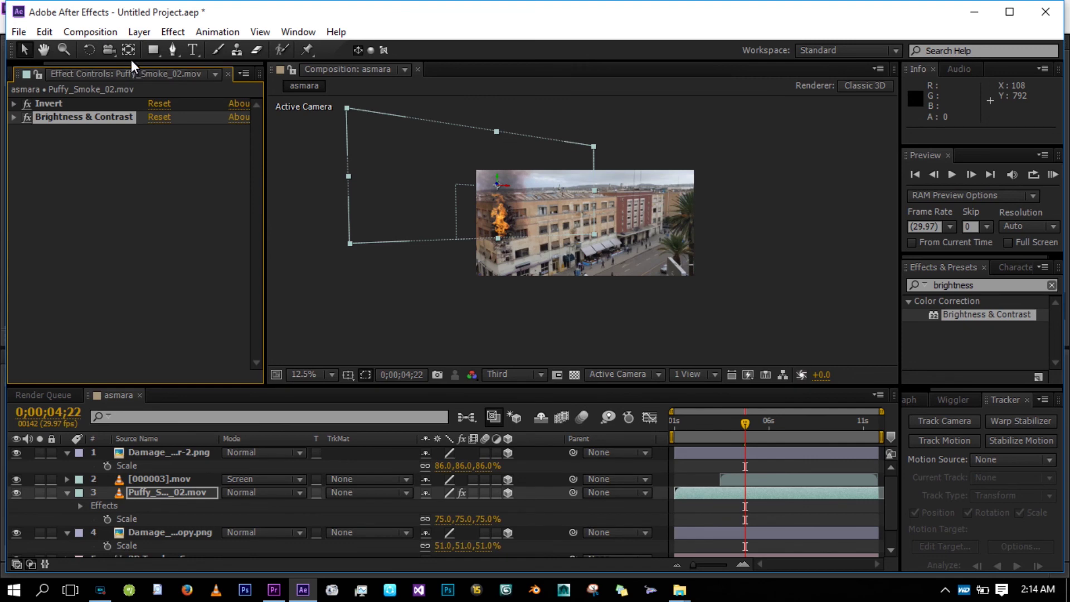
{"action": "left_click", "coordinate": [173, 52]}
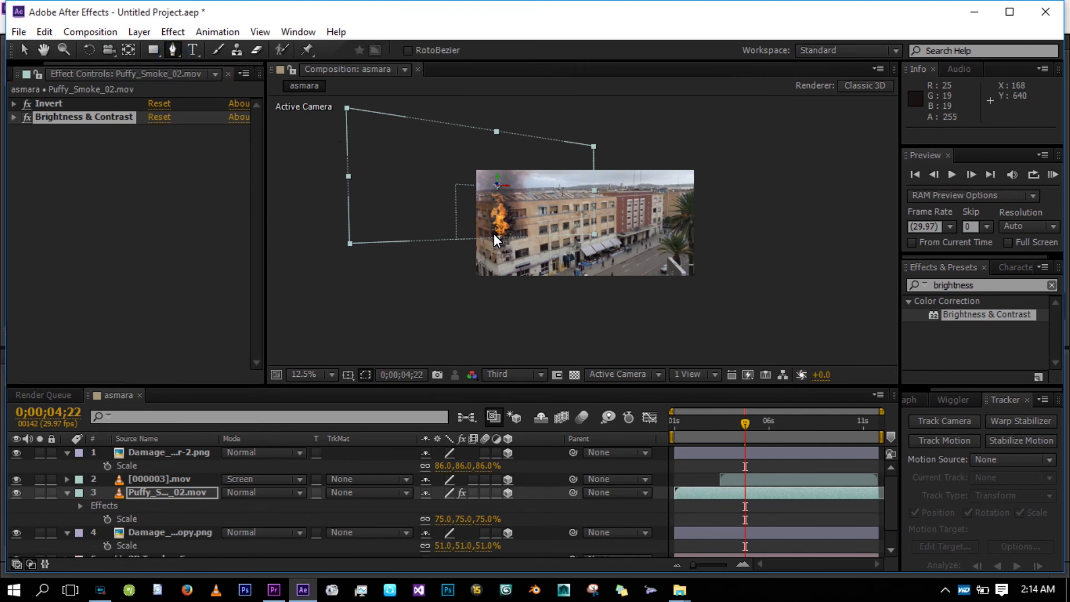
{"action": "left_click", "coordinate": [457, 211]}
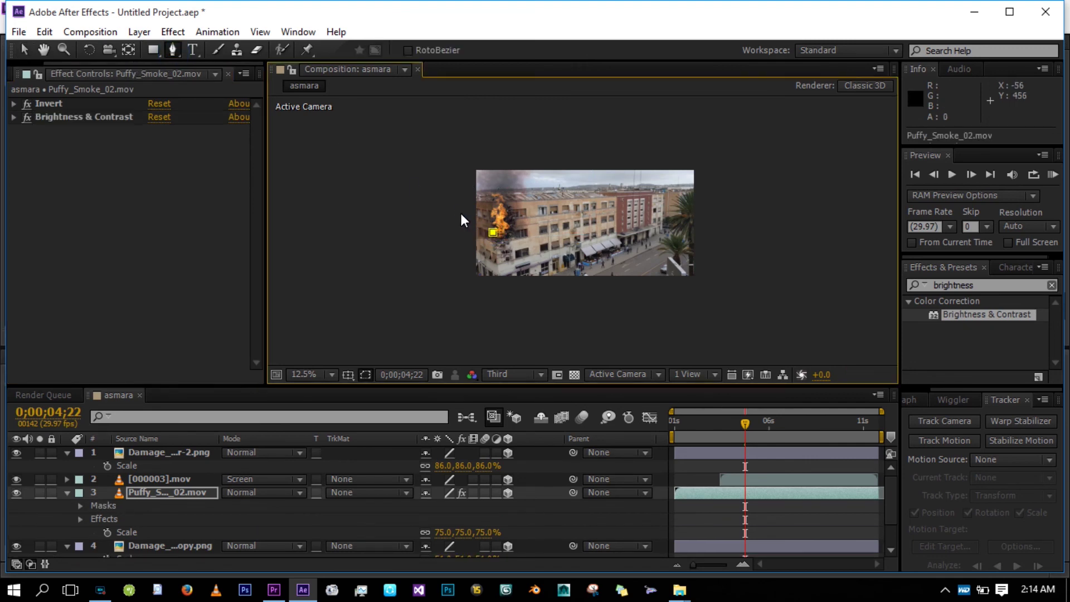
{"action": "left_click", "coordinate": [427, 181]}
{"action": "left_click", "coordinate": [422, 140]}
{"action": "left_click", "coordinate": [479, 108]}
{"action": "left_click", "coordinate": [545, 113]}
{"action": "left_click", "coordinate": [568, 157]}
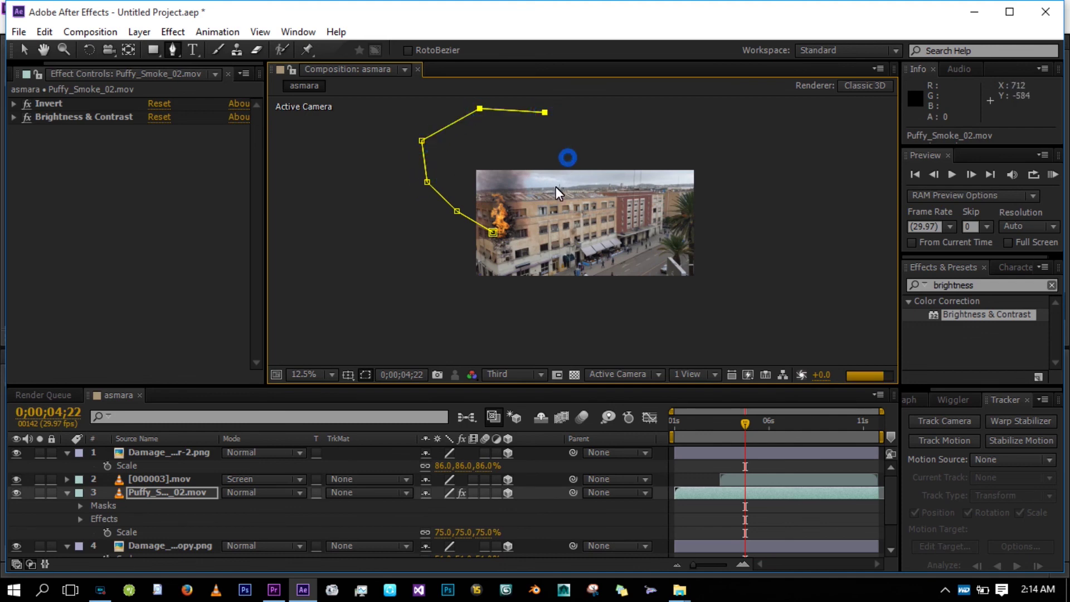
{"action": "left_click", "coordinate": [565, 203]}
{"action": "left_click", "coordinate": [529, 228]}
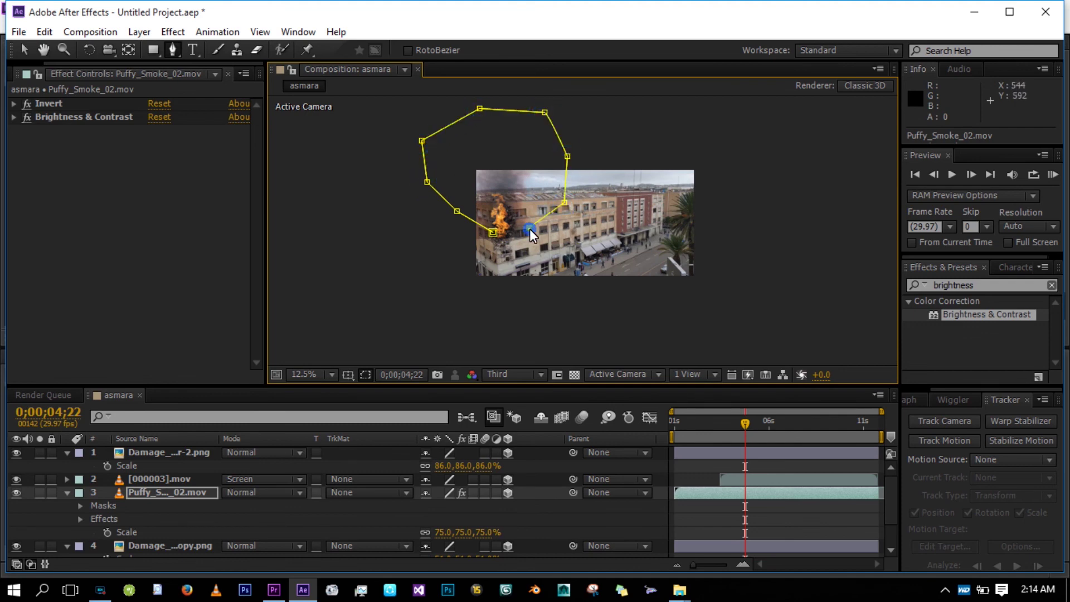
{"action": "left_click", "coordinate": [493, 233]}
Step: Set the smoke mask's feather to 30 pixels and deselect the layer
{"action": "key", "text": "f"}
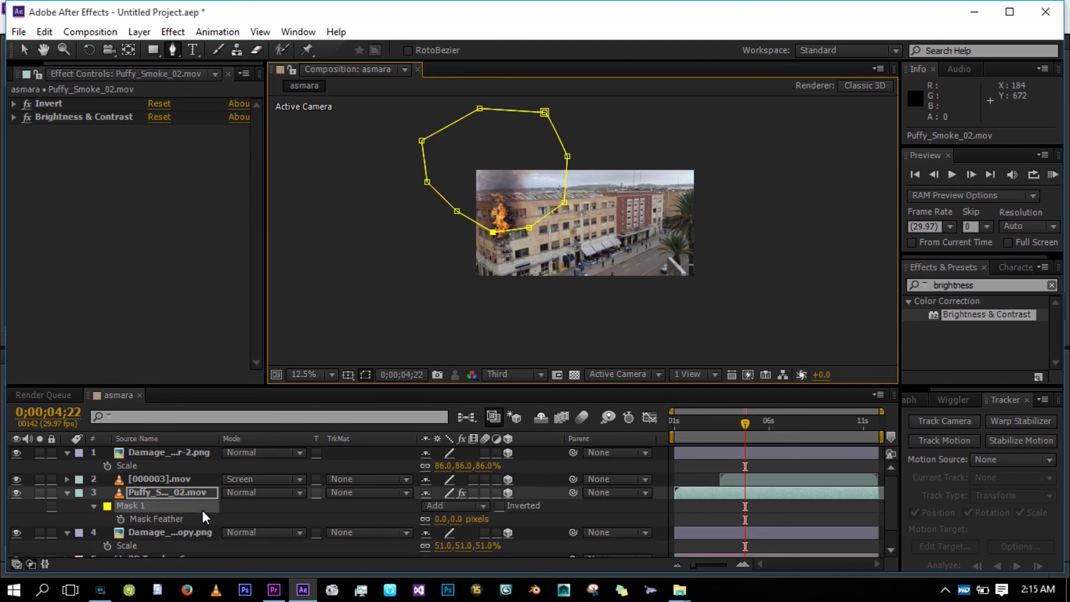
{"action": "left_click_drag", "start_coordinate": [458, 520], "coordinate": [483, 522]}
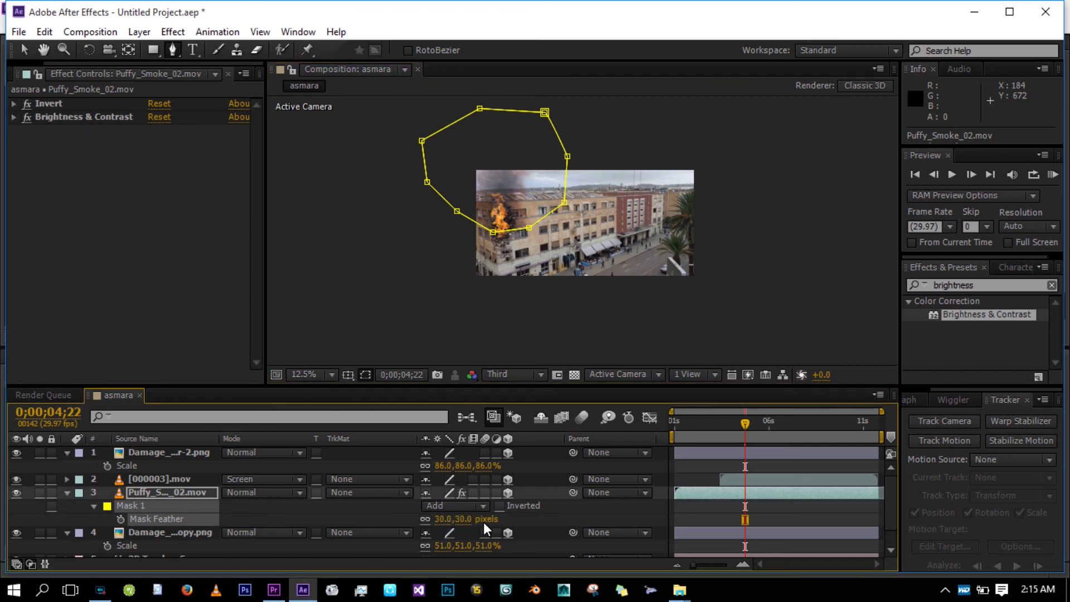
{"action": "key", "text": "period"}
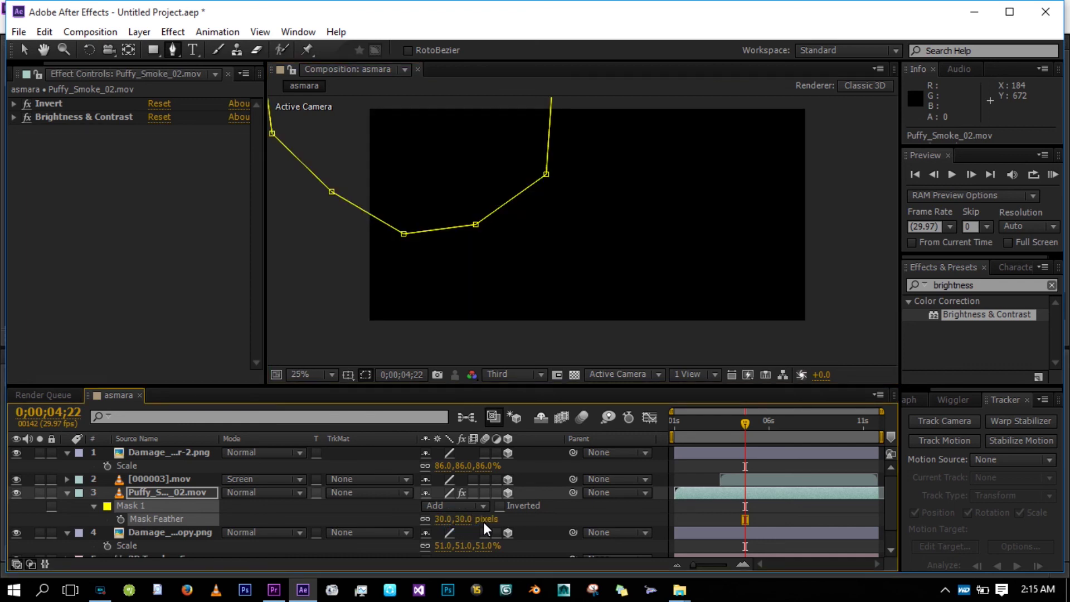
{"action": "left_click", "coordinate": [546, 510]}
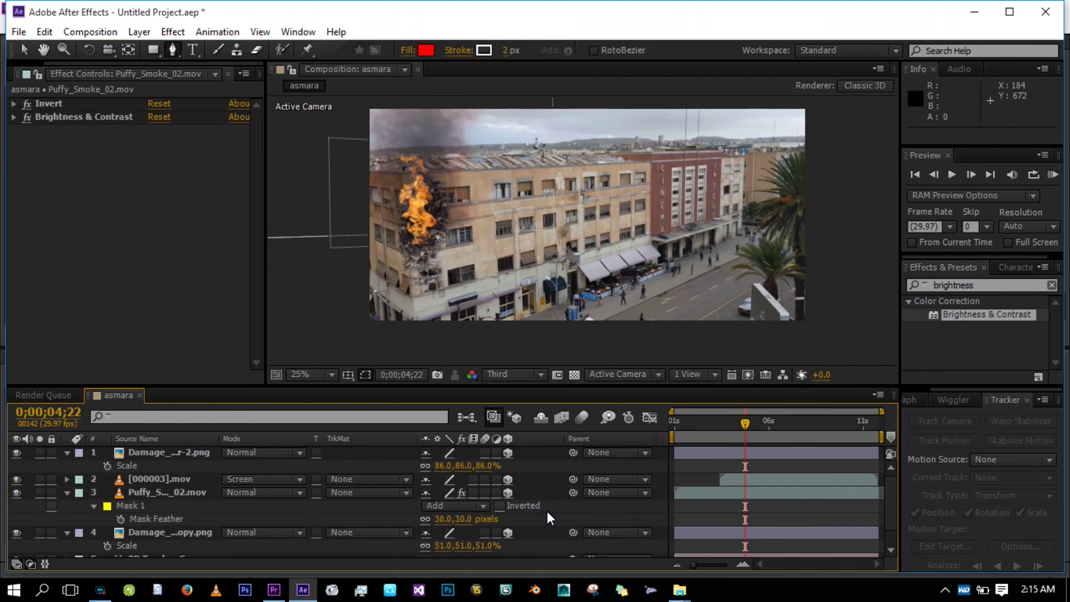
Step: Play the composition from 0;00;04;22 to check the masked smoke, and move to 0;00;06;06
{"action": "key", "text": "v"}
{"action": "key", "text": "space"}
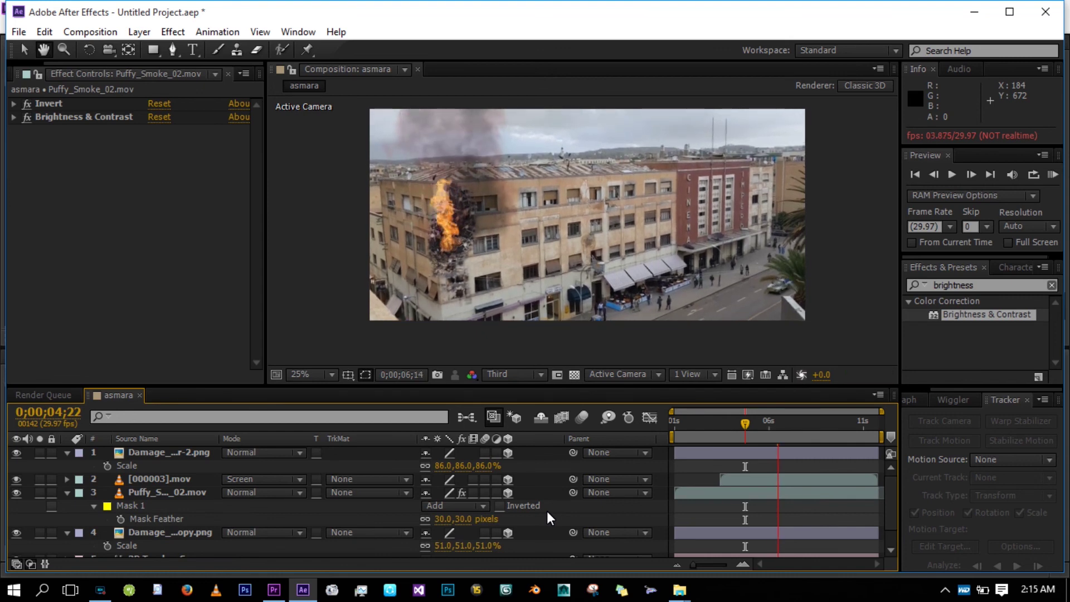
{"action": "key", "text": "space"}
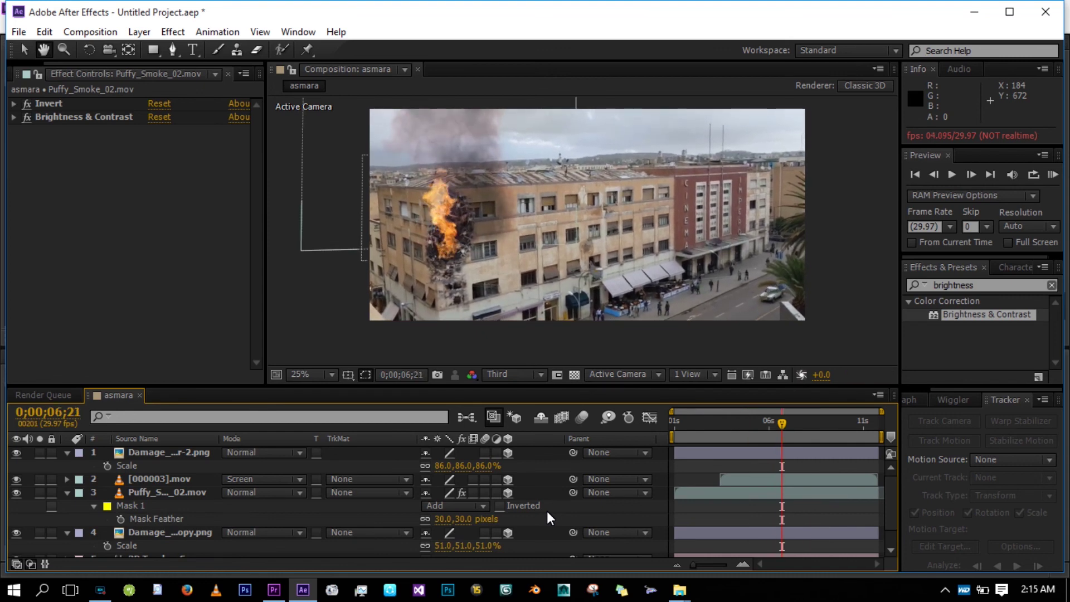
{"action": "key", "text": "g"}
{"action": "left_click", "coordinate": [771, 421]}
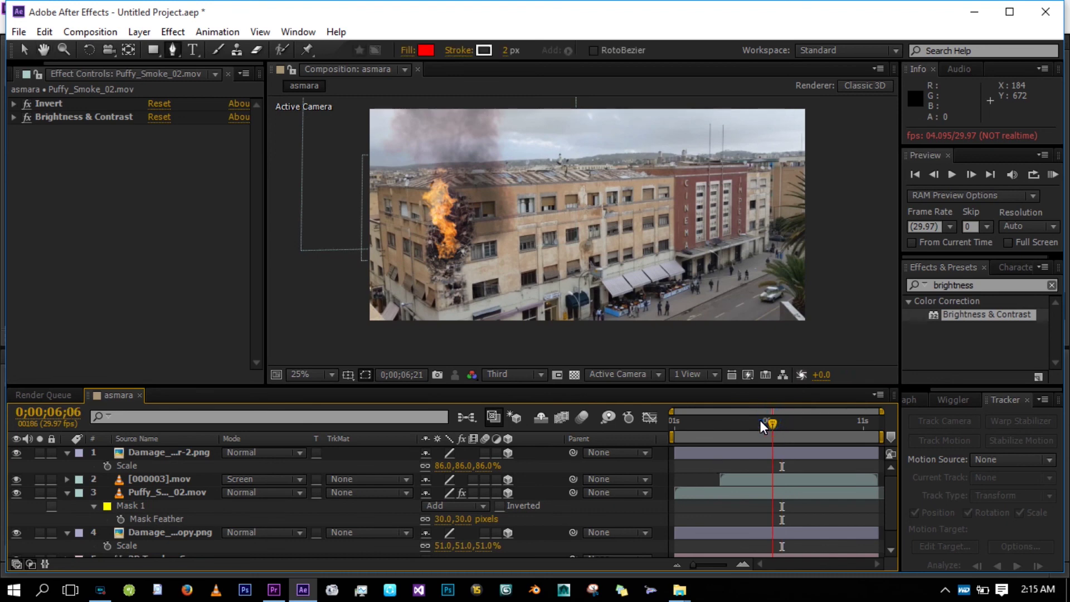
Step: Collapse the open properties of both Damage layers and the Puffy_Smoke_02.mov layer
{"action": "left_click", "coordinate": [67, 453]}
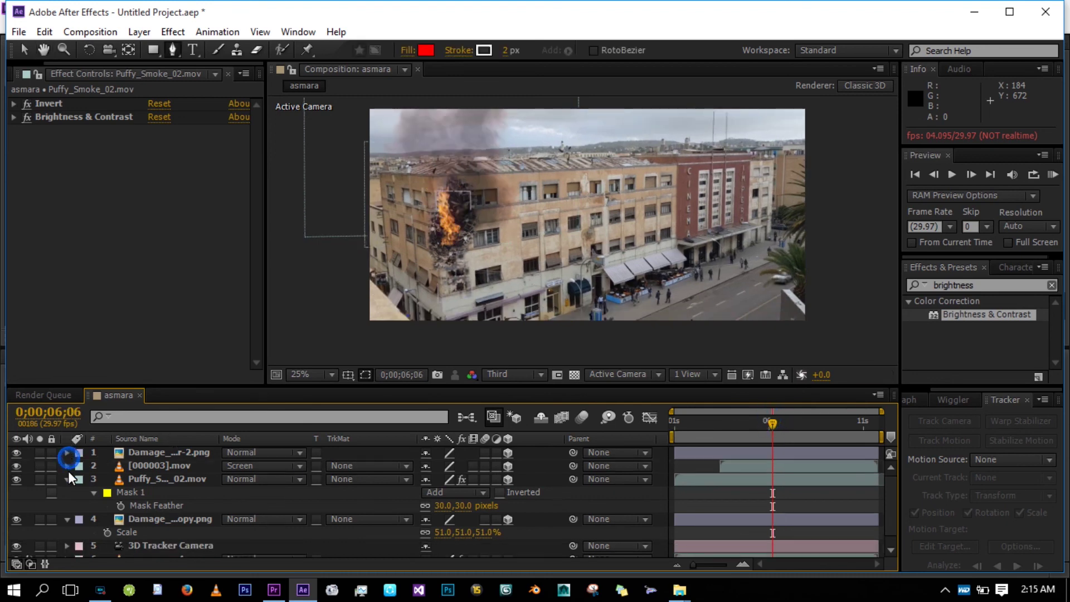
{"action": "left_click", "coordinate": [68, 480]}
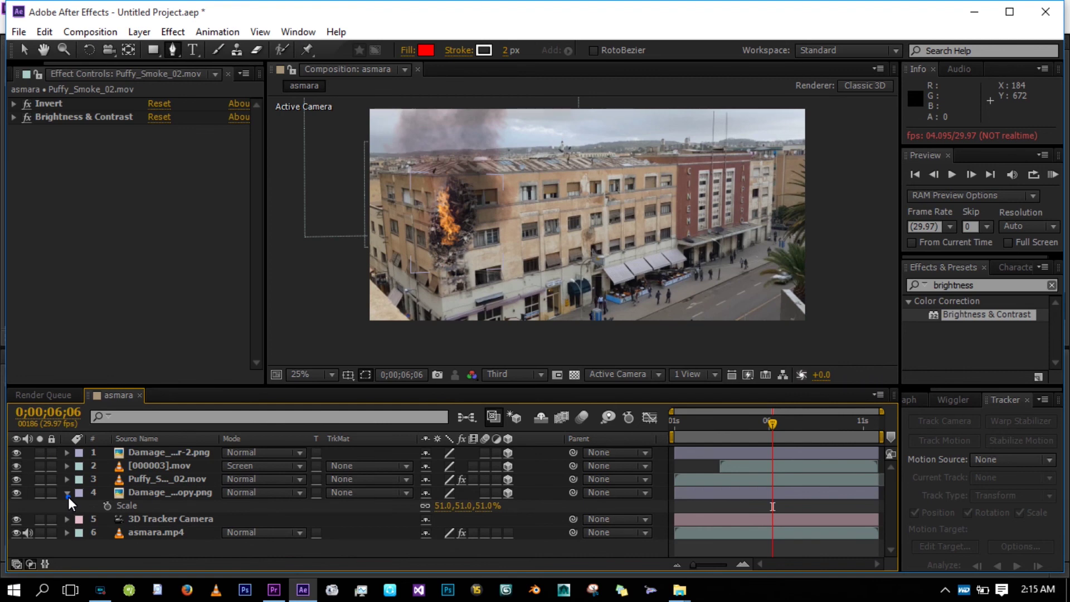
{"action": "left_click", "coordinate": [67, 493]}
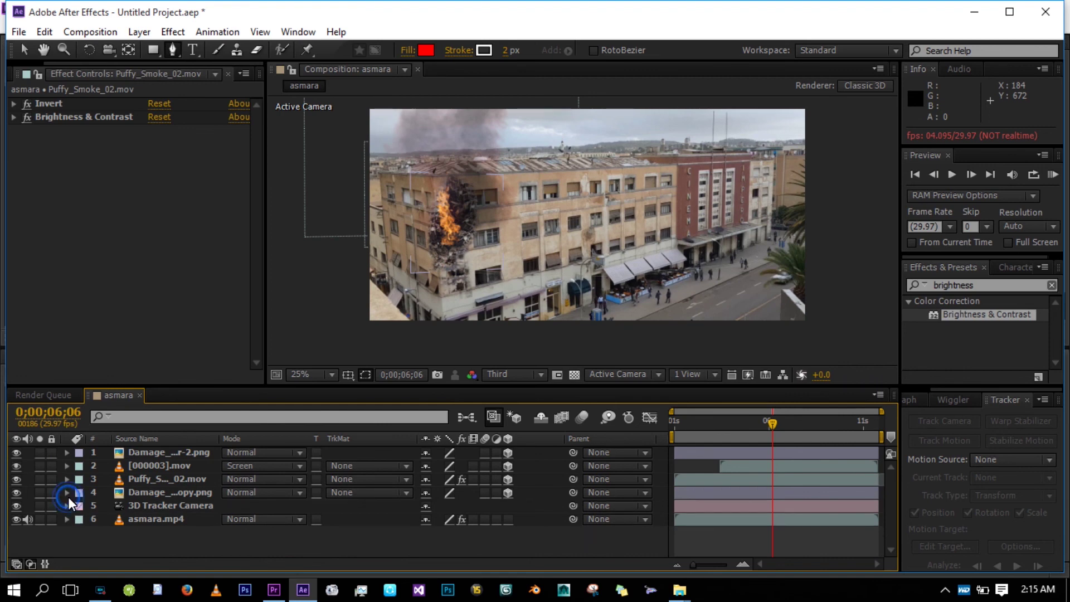
Step: Create a text layer from the asmara.mp4 3D Camera Tracker at a track point on the upper middle of the building's facade
{"action": "left_click", "coordinate": [148, 520]}
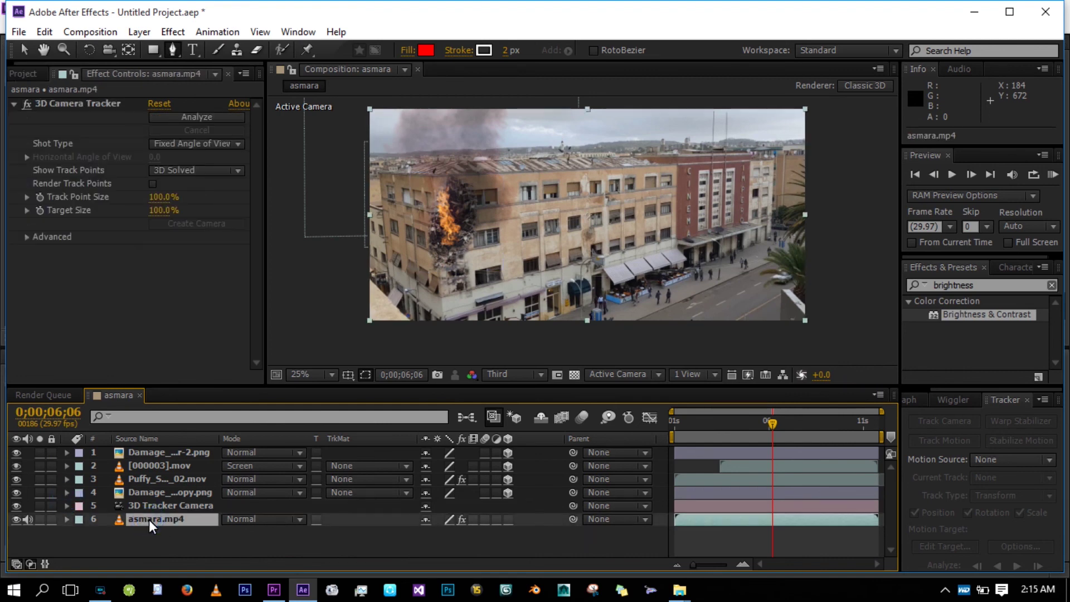
{"action": "left_click", "coordinate": [72, 106]}
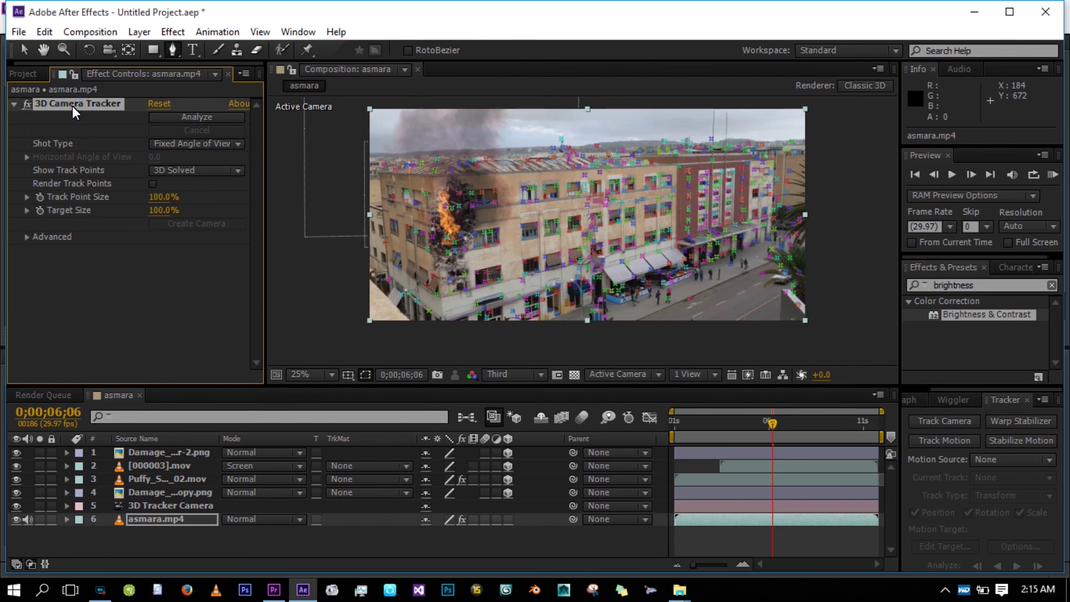
{"action": "key", "text": "v"}
{"action": "right_click", "coordinate": [583, 186]}
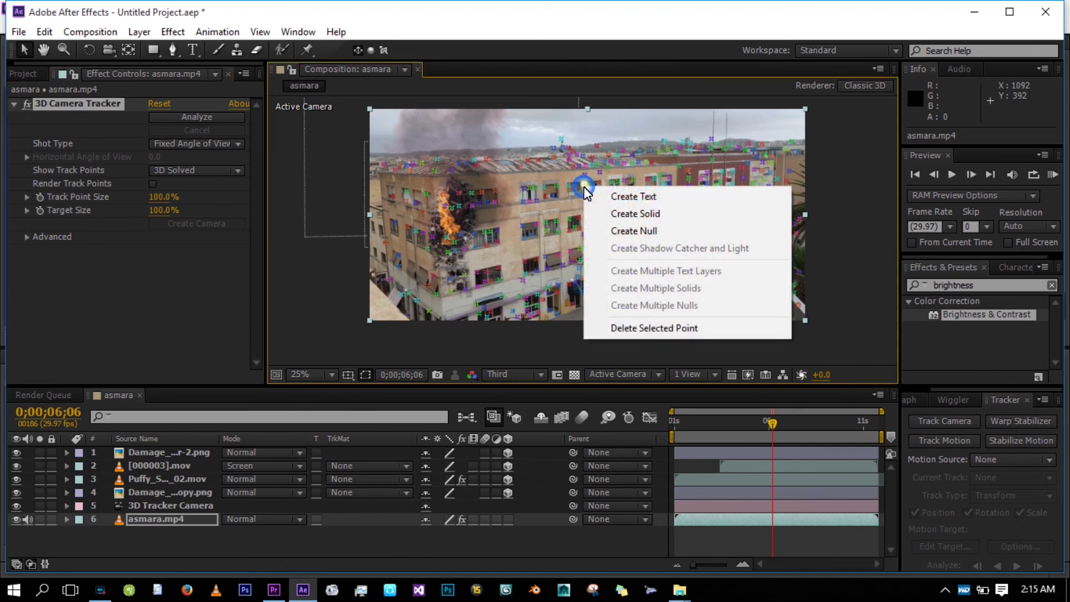
{"action": "left_click", "coordinate": [615, 199]}
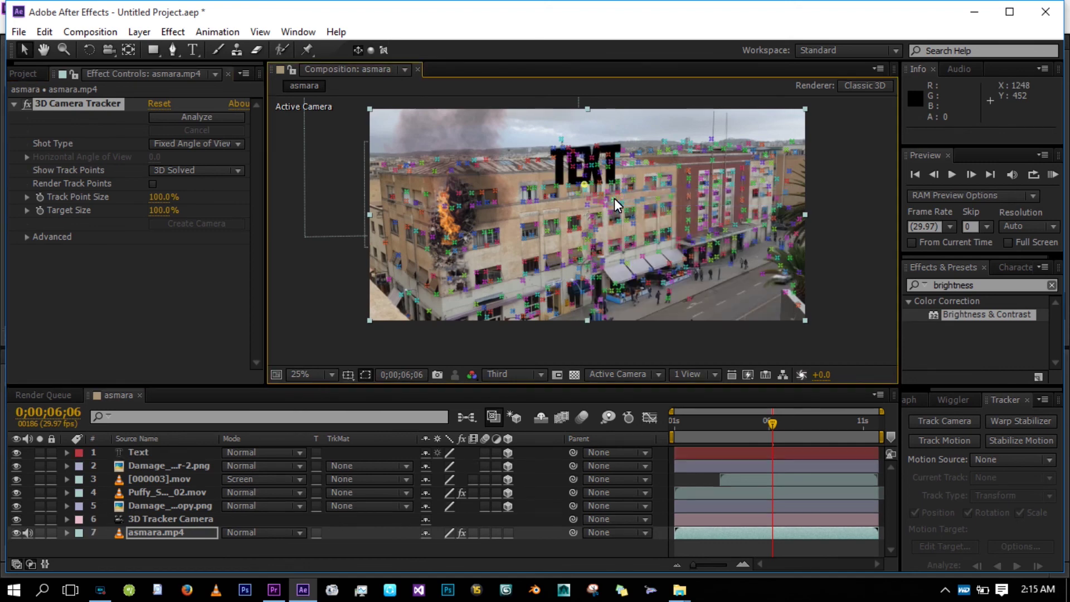
Step: Play the composition from 0;00;06;06 to check how the text follows the building, and delete the Text layer
{"action": "key", "text": "h"}
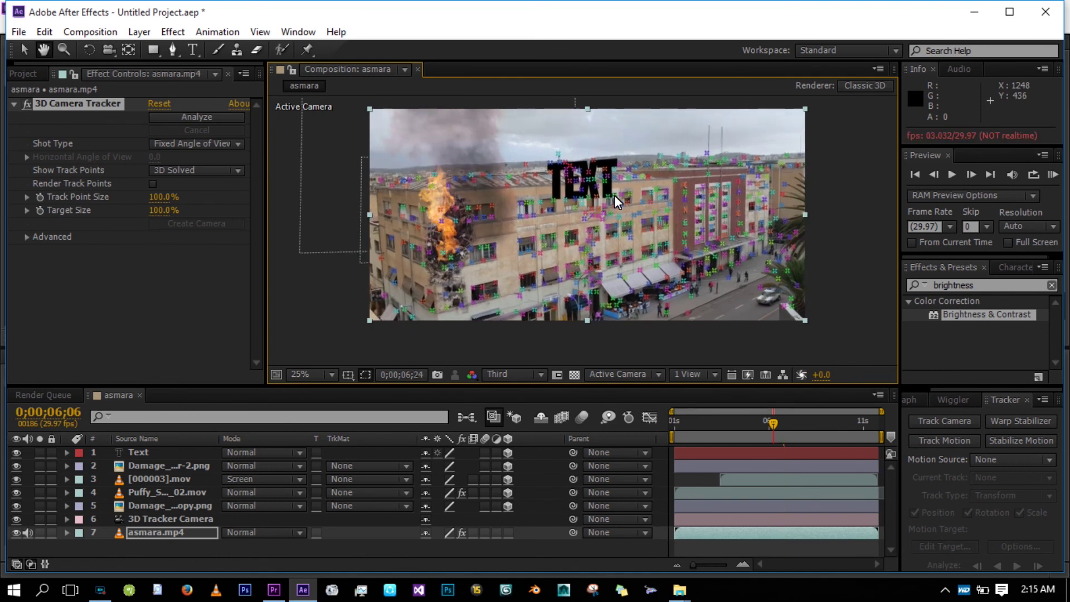
{"action": "key", "text": "v"}
{"action": "left_click", "coordinate": [185, 554]}
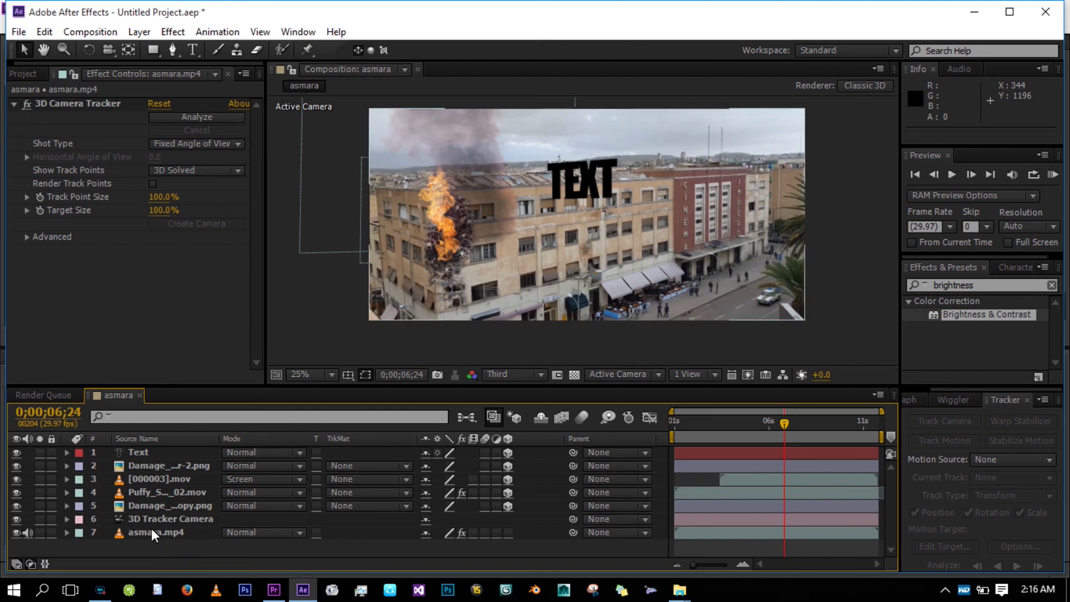
{"action": "left_click", "coordinate": [142, 453]}
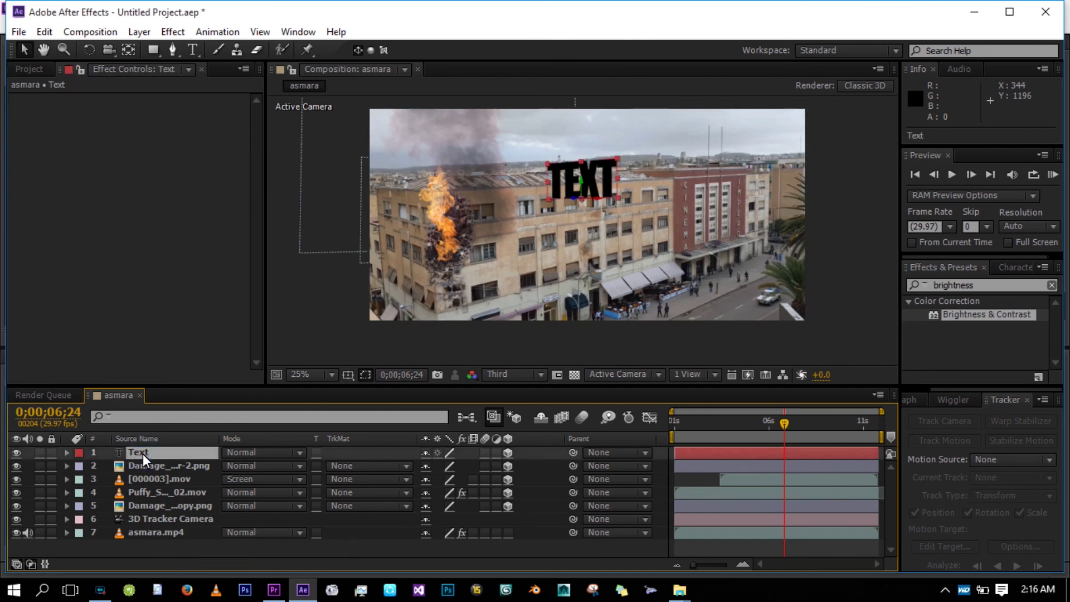
{"action": "key", "text": "Delete"}
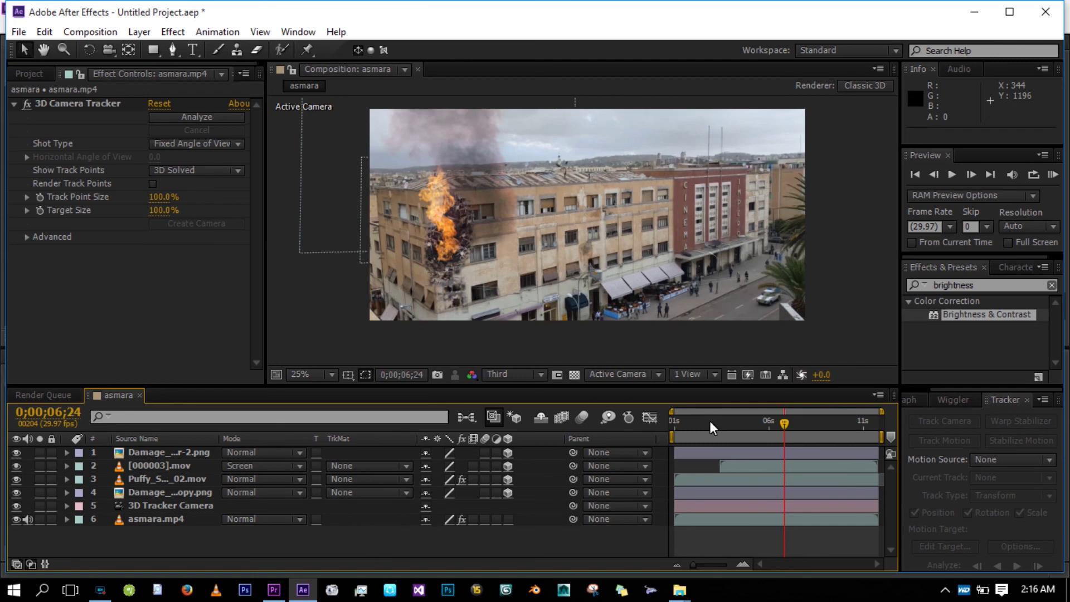
Step: Scrub through the composition and play it from 0;00;03;18 to review the tracked damage, fire and smoke
{"action": "left_click_drag", "start_coordinate": [791, 430], "coordinate": [811, 426]}
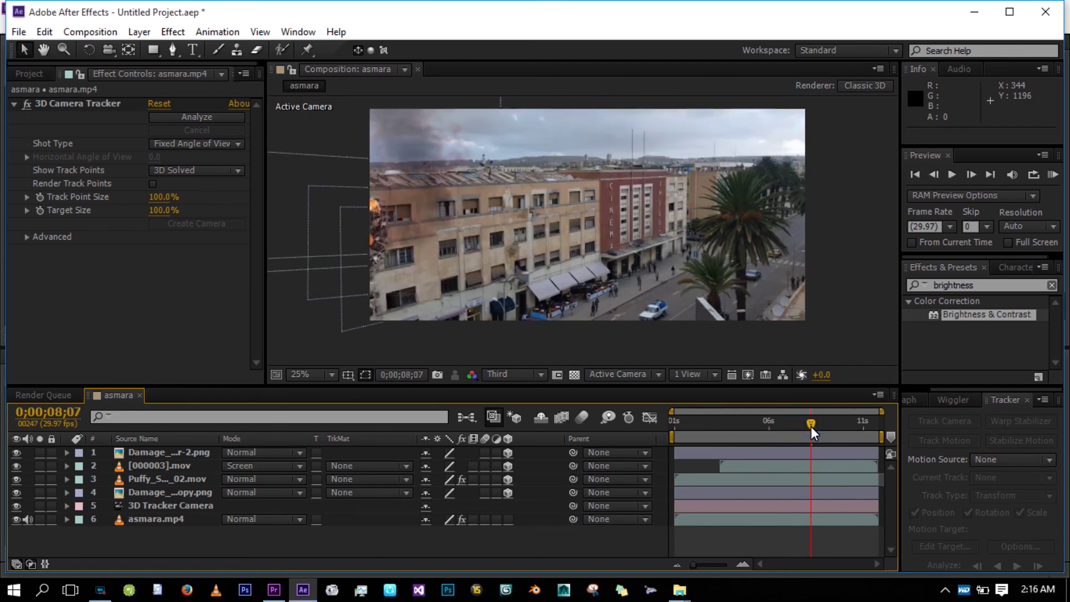
{"action": "left_click", "coordinate": [748, 425]}
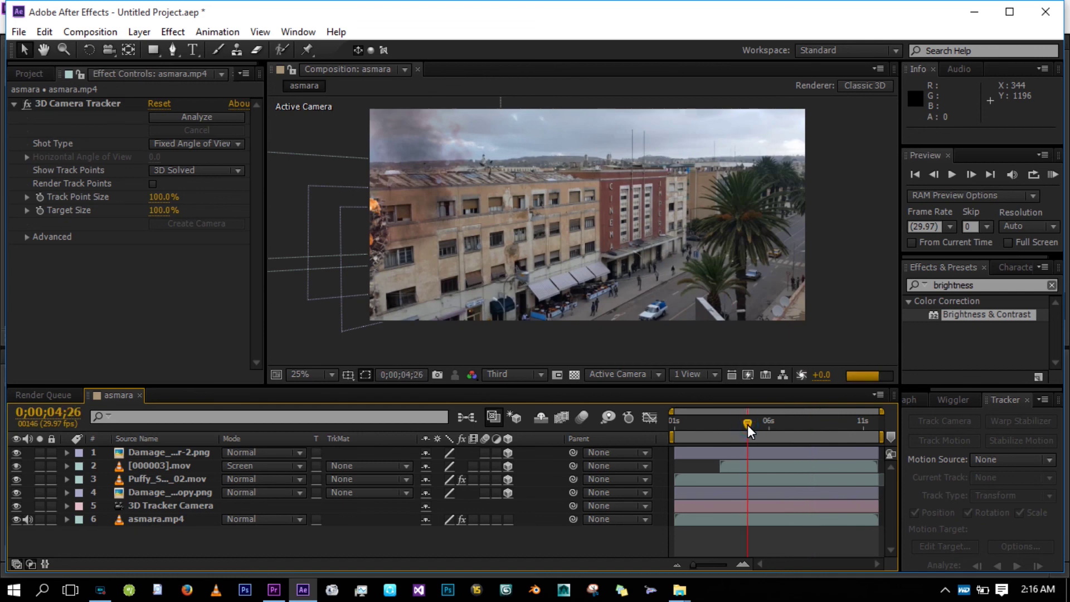
{"action": "left_click_drag", "start_coordinate": [748, 425], "coordinate": [721, 425]}
{"action": "key", "text": "h"}
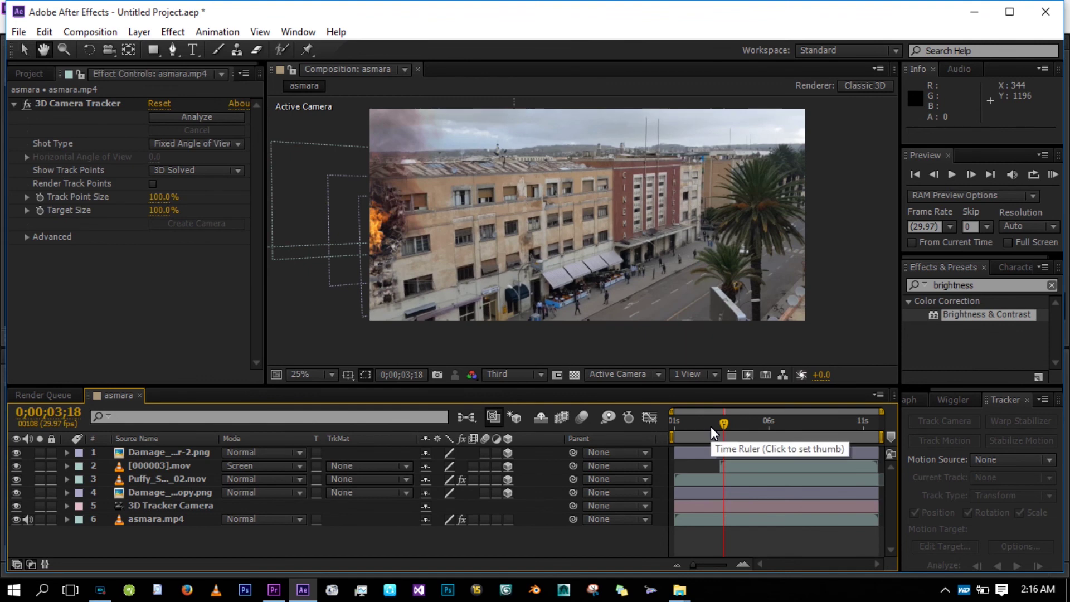
{"action": "key", "text": "space"}
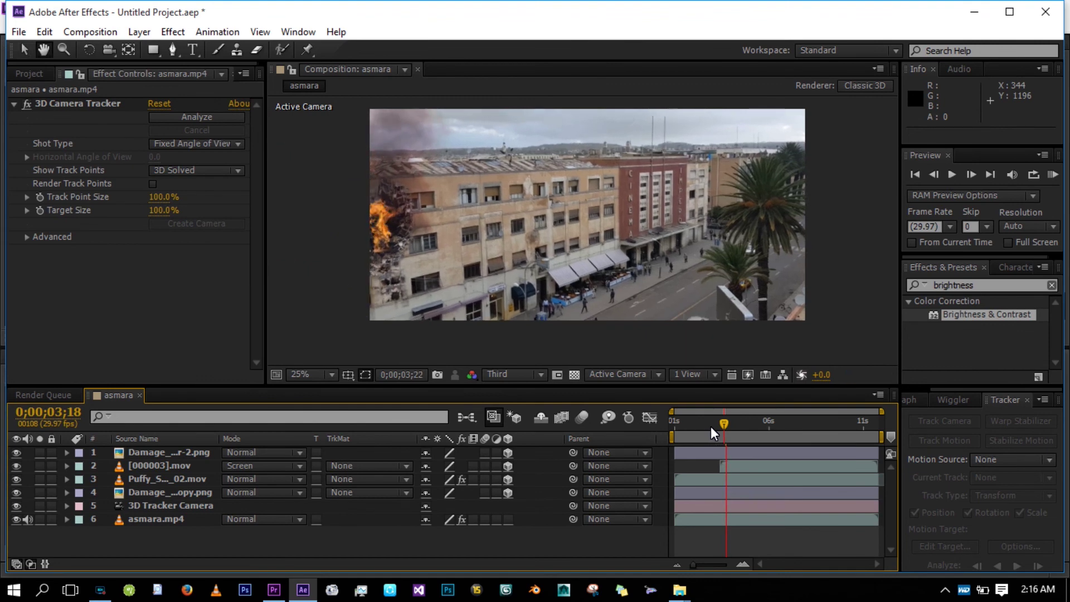